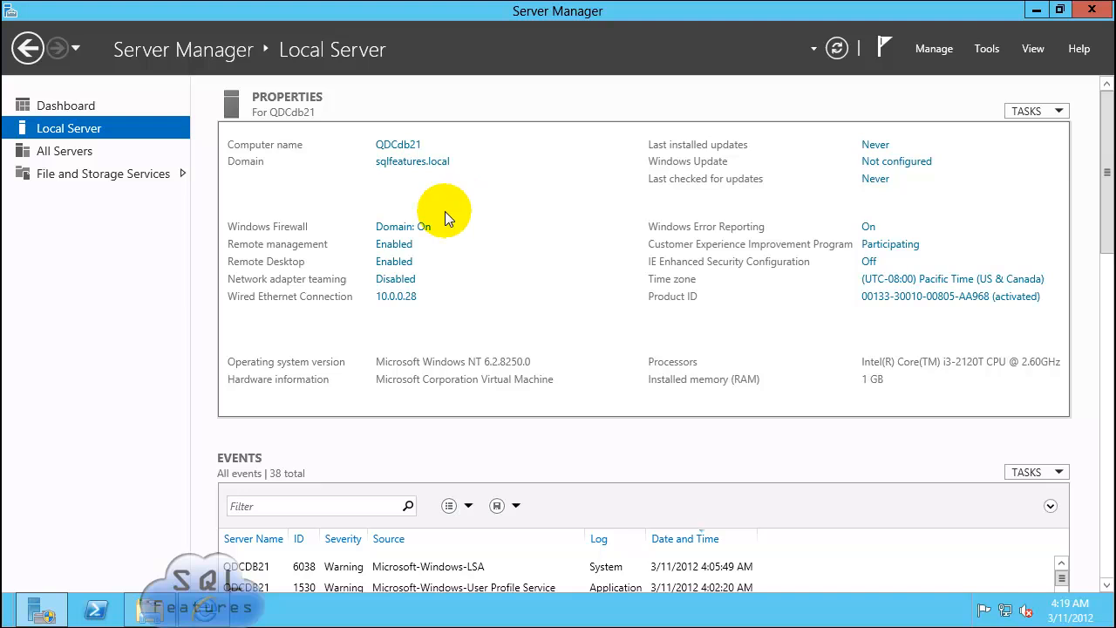
Step: Open the Windows Firewall settings from the Local Server 'Domain: On' link
{"action": "left_click", "coordinate": [401, 229]}
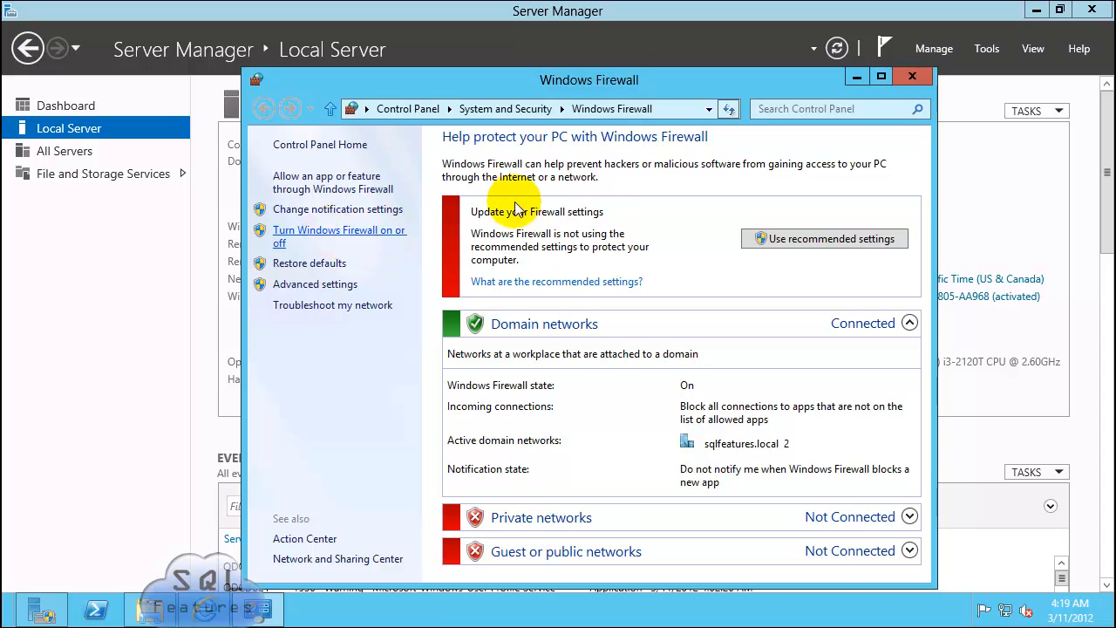
Step: Turn Windows Firewall off for domain networks and close the firewall window
{"action": "left_click", "coordinate": [390, 271]}
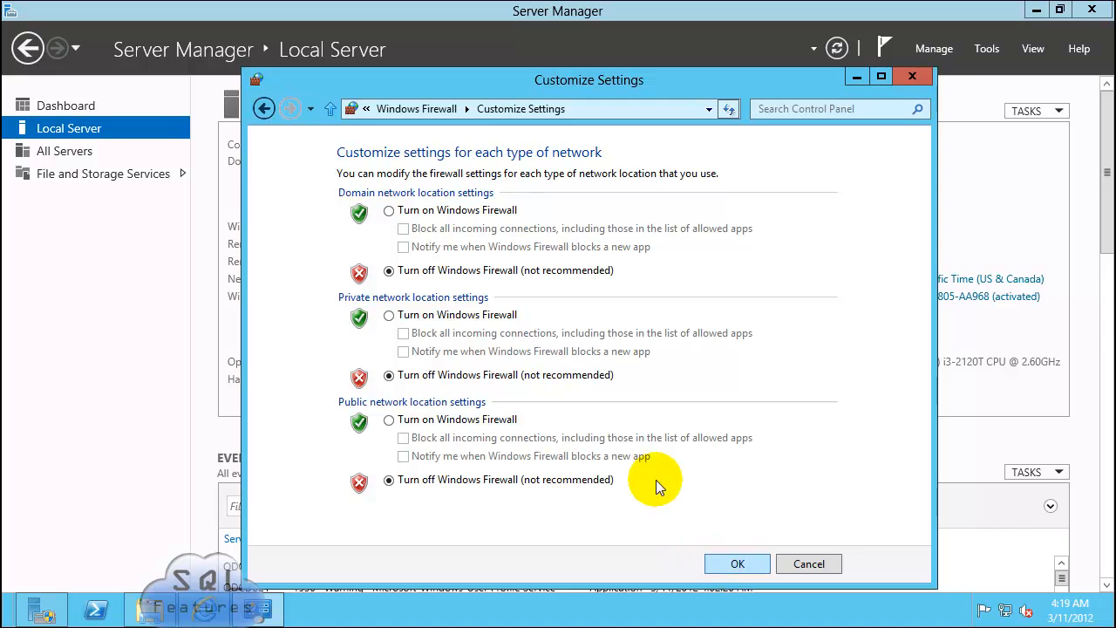
{"action": "left_click", "coordinate": [911, 77]}
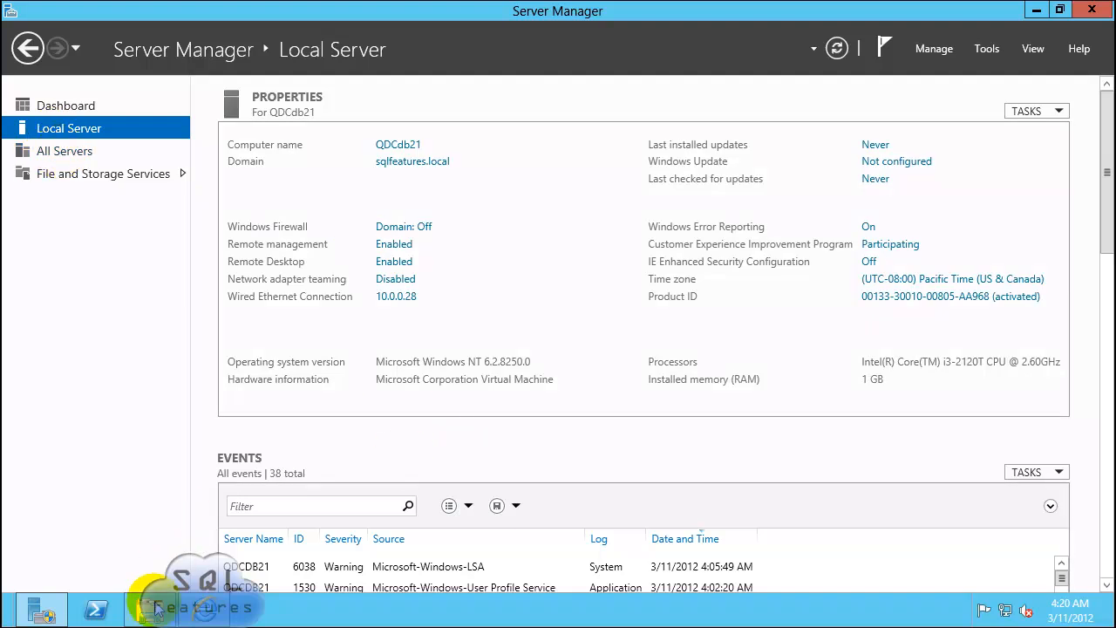
Step: Open the SQL Server 2012 Evaluation download page, check the SQLFULL_ENU.iso file, then close Internet Explorer
{"action": "left_click", "coordinate": [223, 613]}
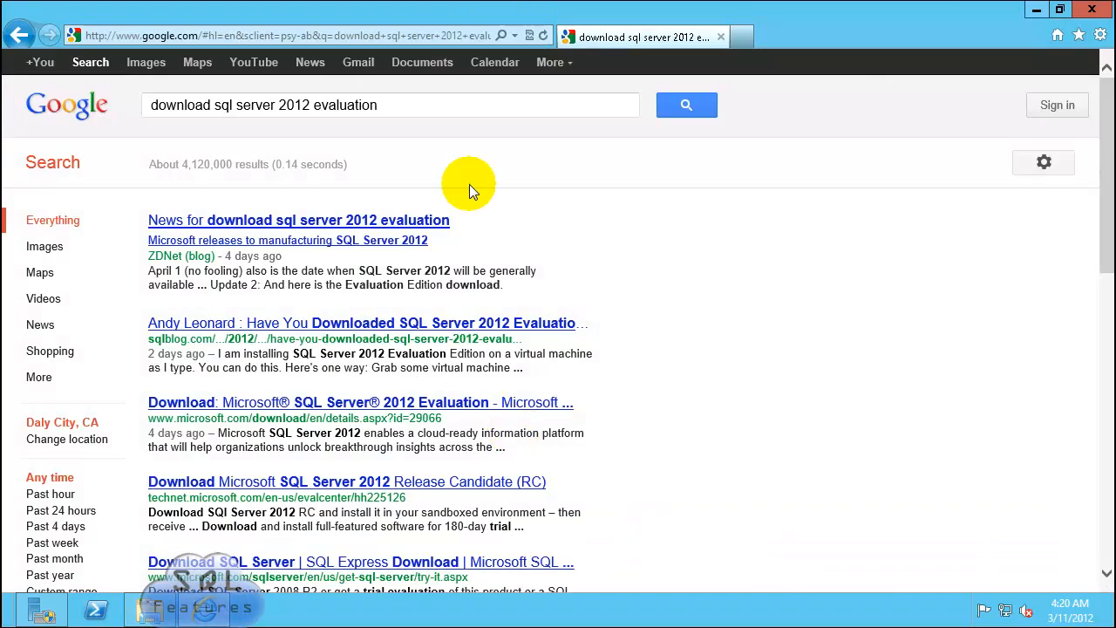
{"action": "left_click", "coordinate": [431, 109]}
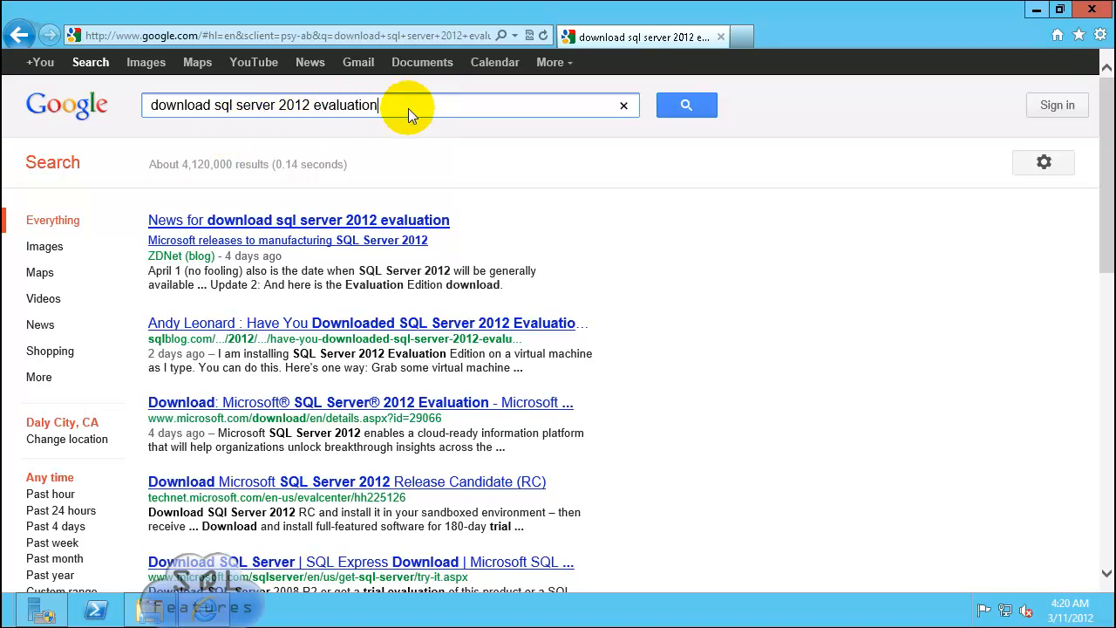
{"action": "left_click", "coordinate": [262, 406]}
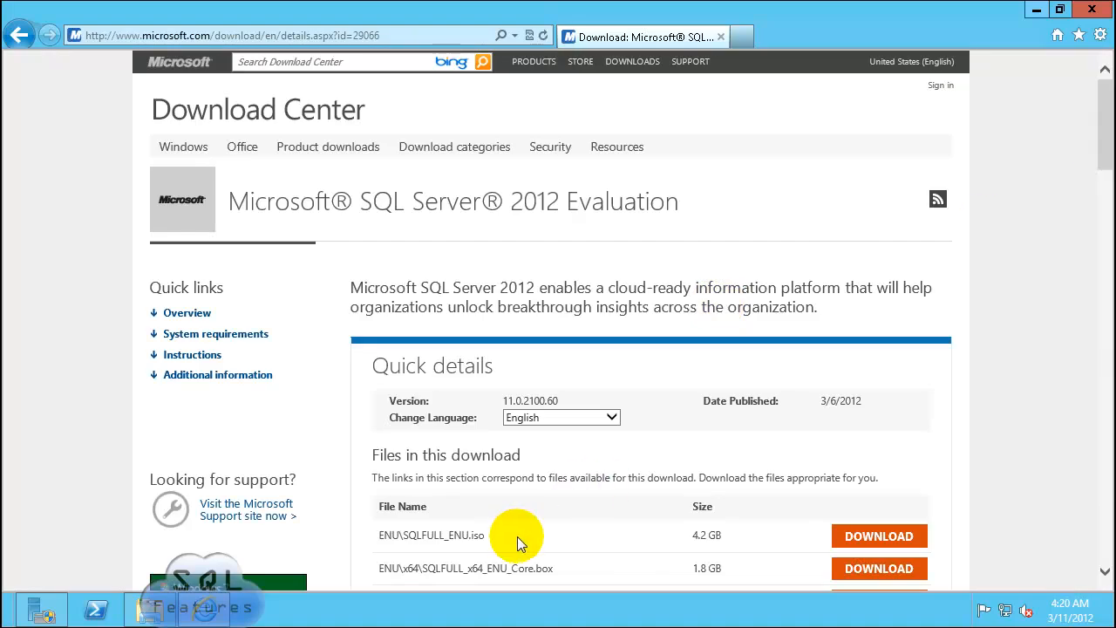
{"action": "left_click_drag", "start_coordinate": [387, 545], "coordinate": [384, 544]}
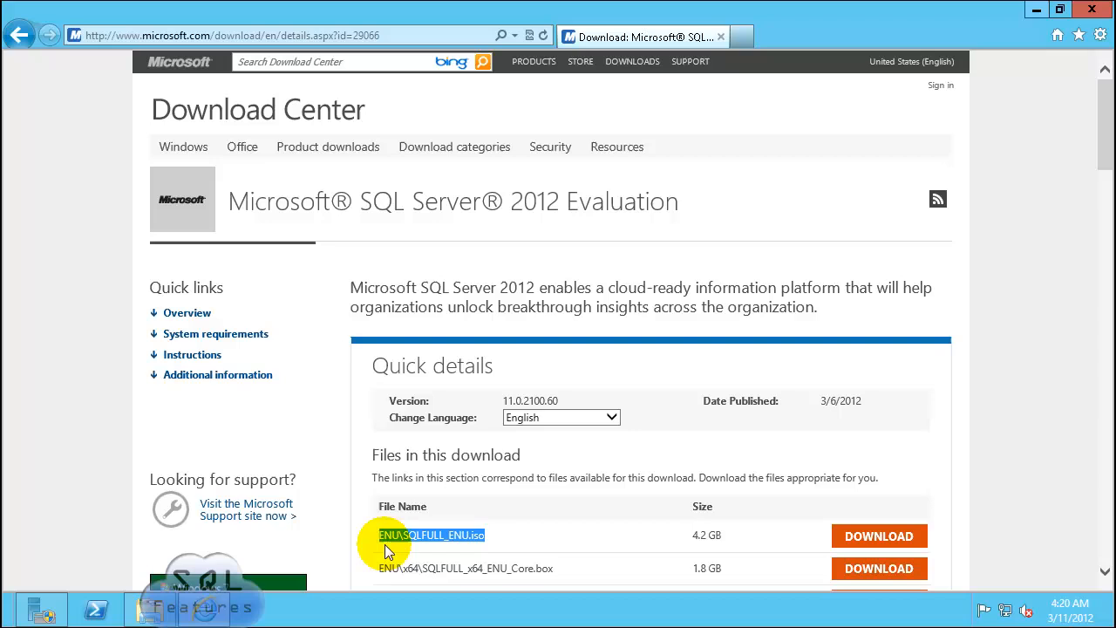
{"action": "left_click", "coordinate": [531, 534]}
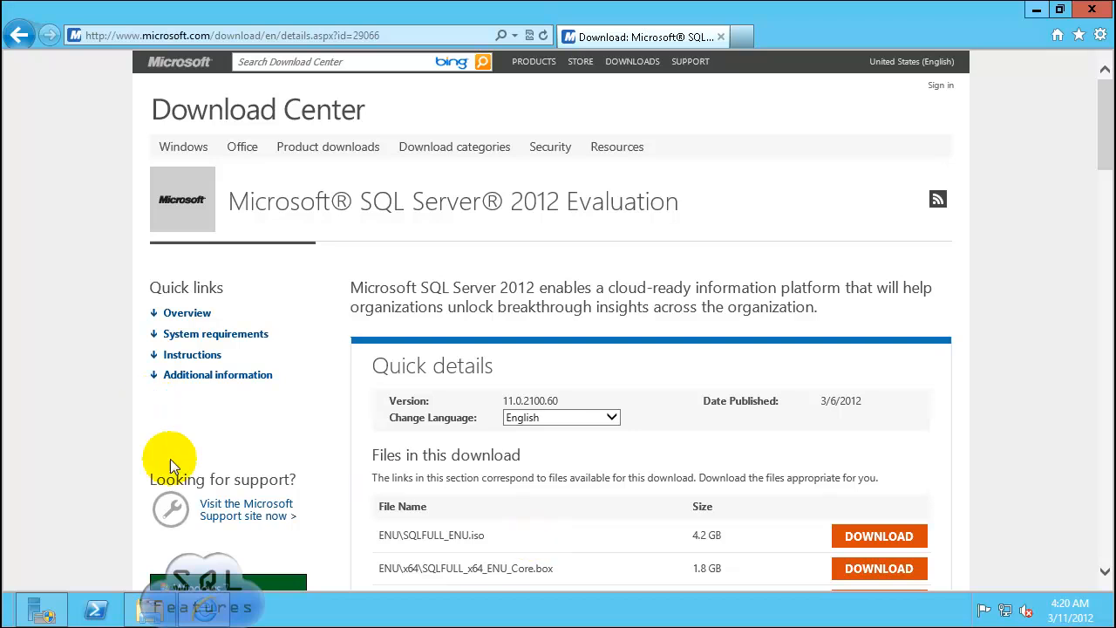
{"action": "left_click", "coordinate": [1091, 10]}
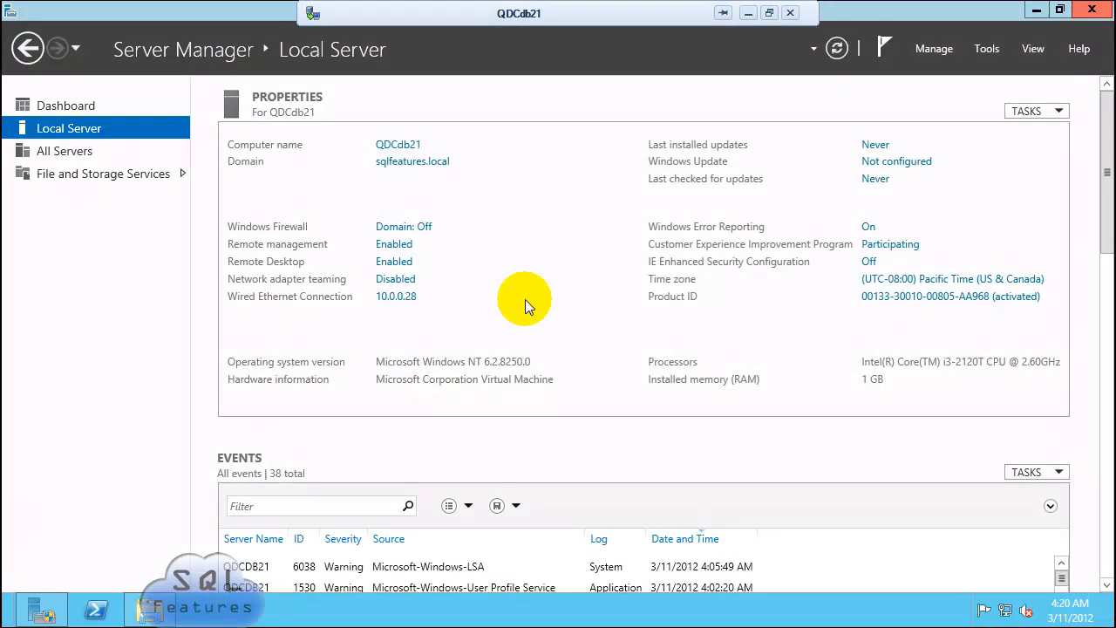
Step: Launch setup from the SQL2012_RTM_FULL_ENU share folder, approving the run and UAC prompts
{"action": "left_click", "coordinate": [148, 607]}
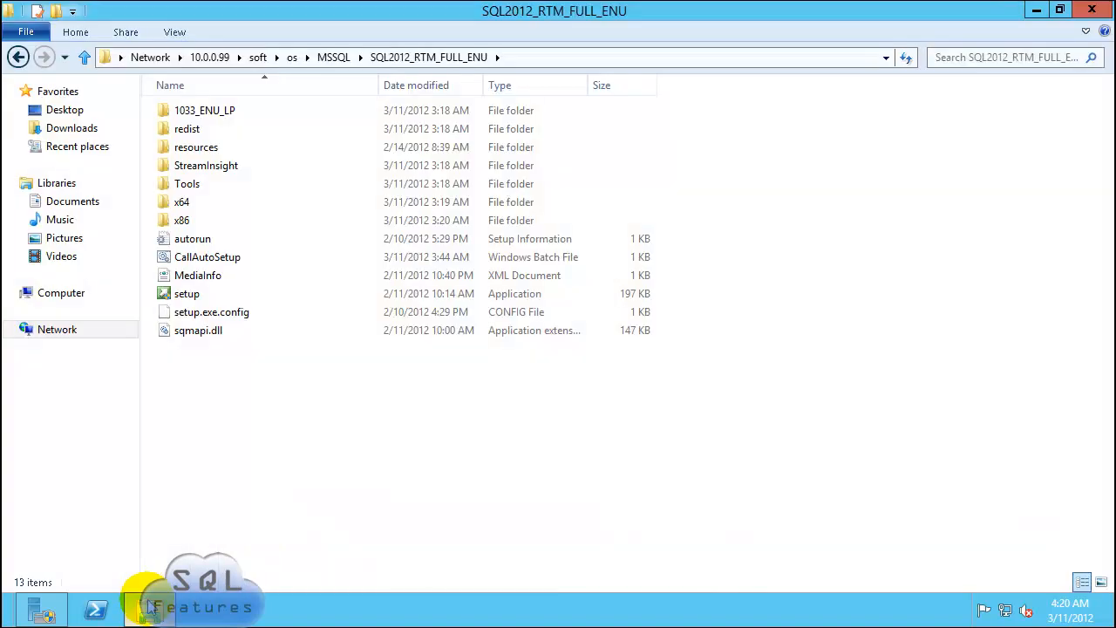
{"action": "double_click", "coordinate": [183, 295]}
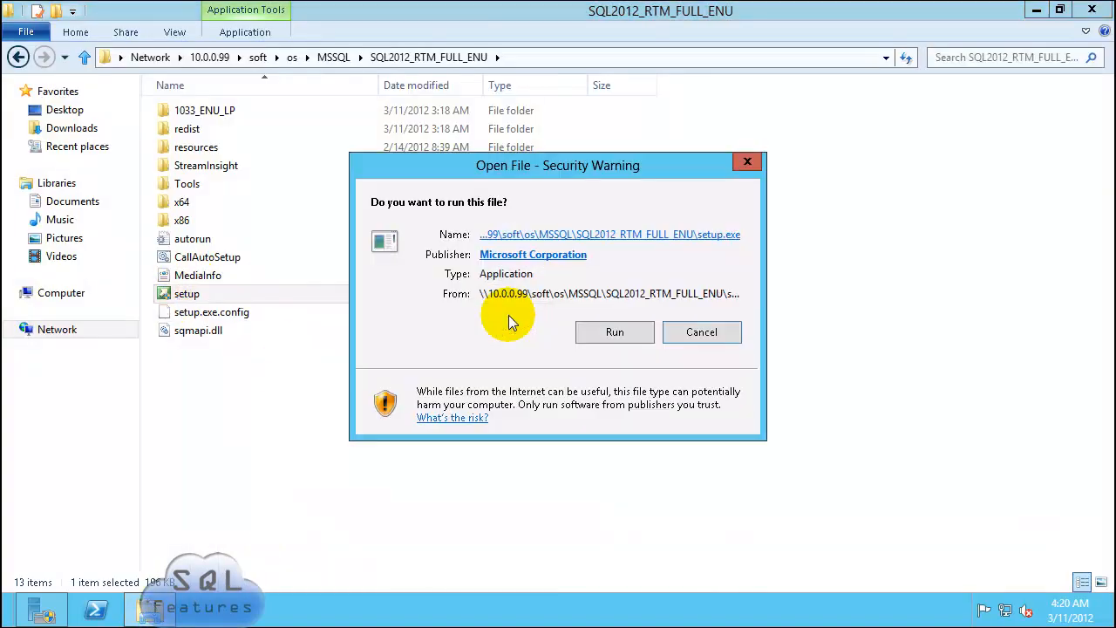
{"action": "left_click", "coordinate": [613, 330]}
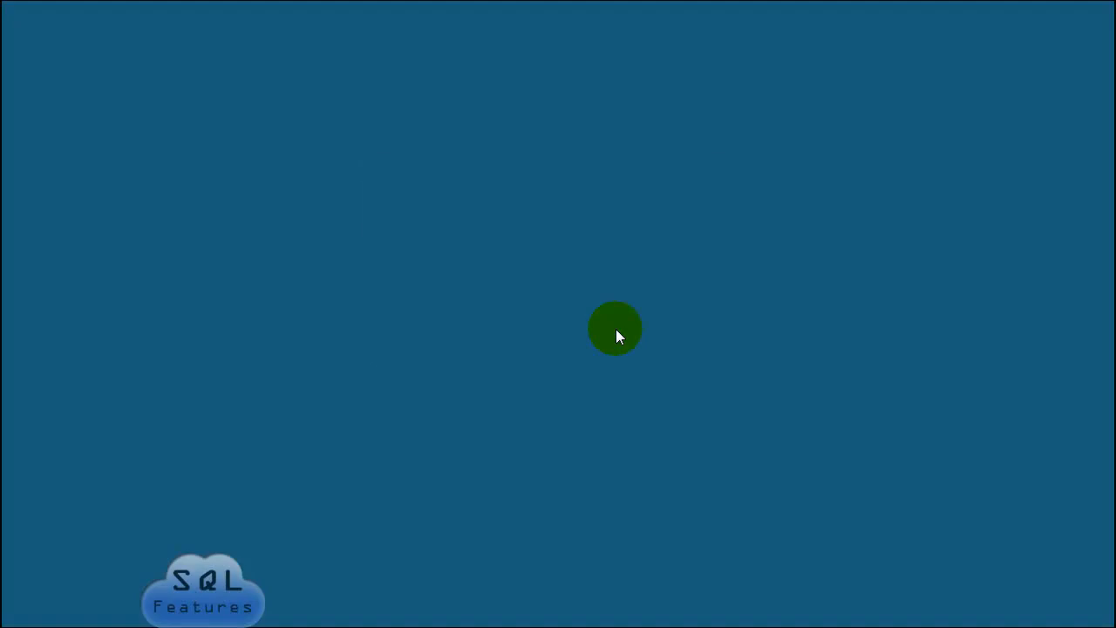
{"action": "left_click", "coordinate": [616, 328]}
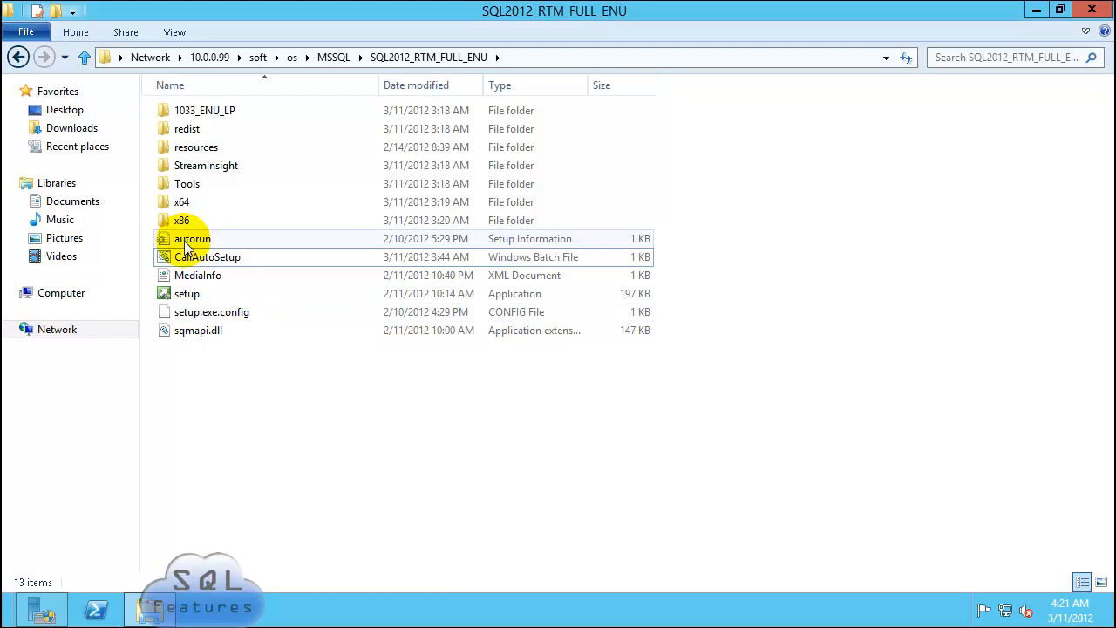
{"action": "right_click", "coordinate": [214, 261]}
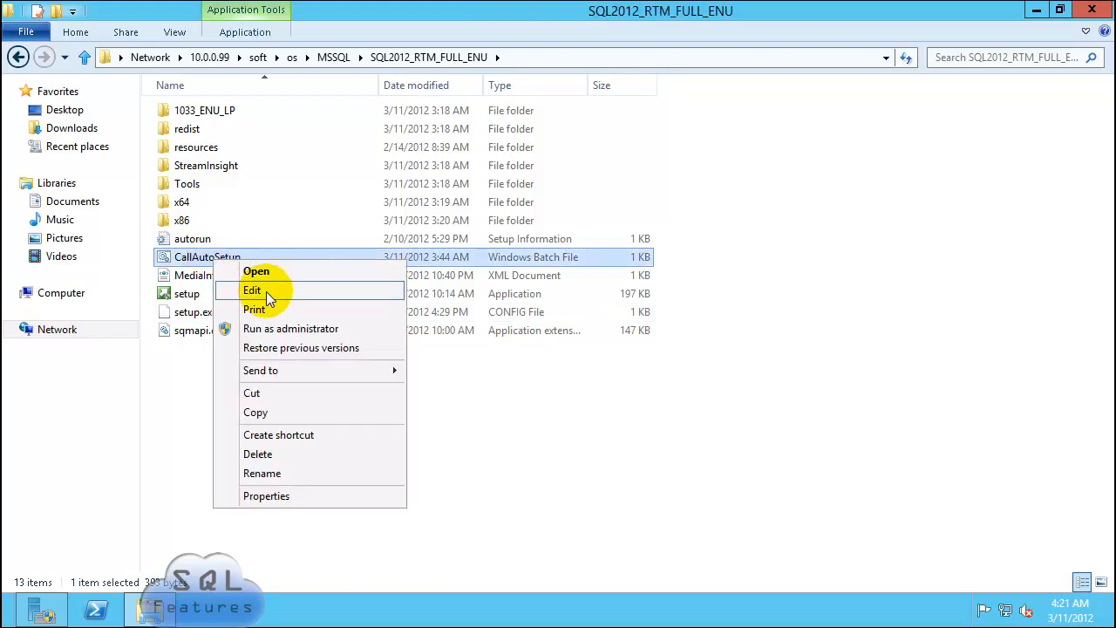
Step: Open CallAutoSetup in Notepad, confirming the unsigned-file prompt, and inspect its C:\SQL2012Data path
{"action": "left_click", "coordinate": [266, 291]}
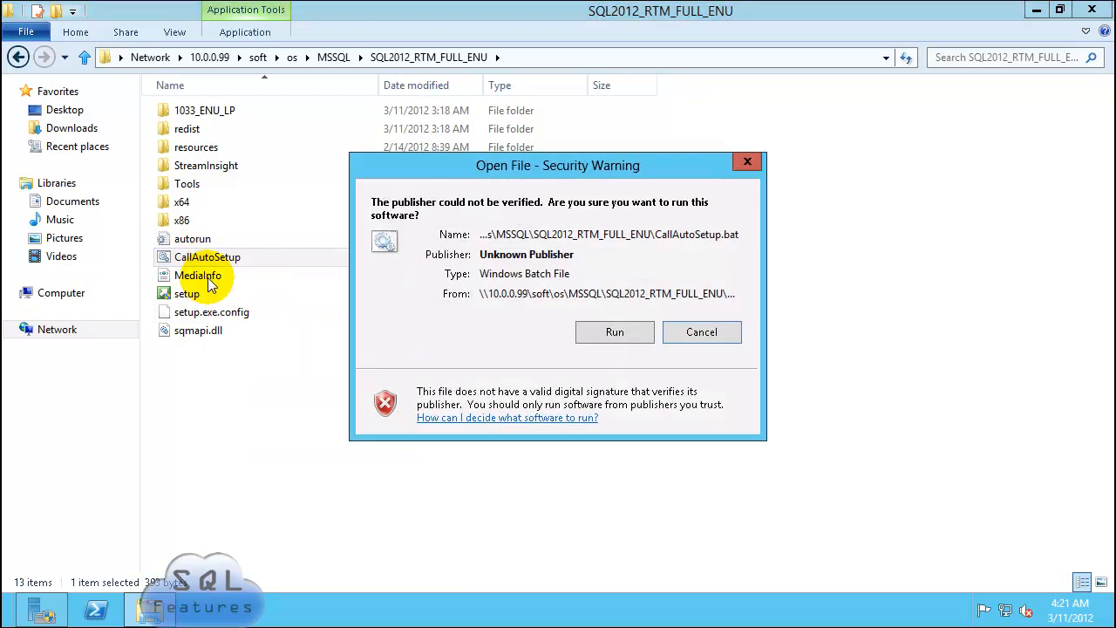
{"action": "left_click", "coordinate": [608, 333]}
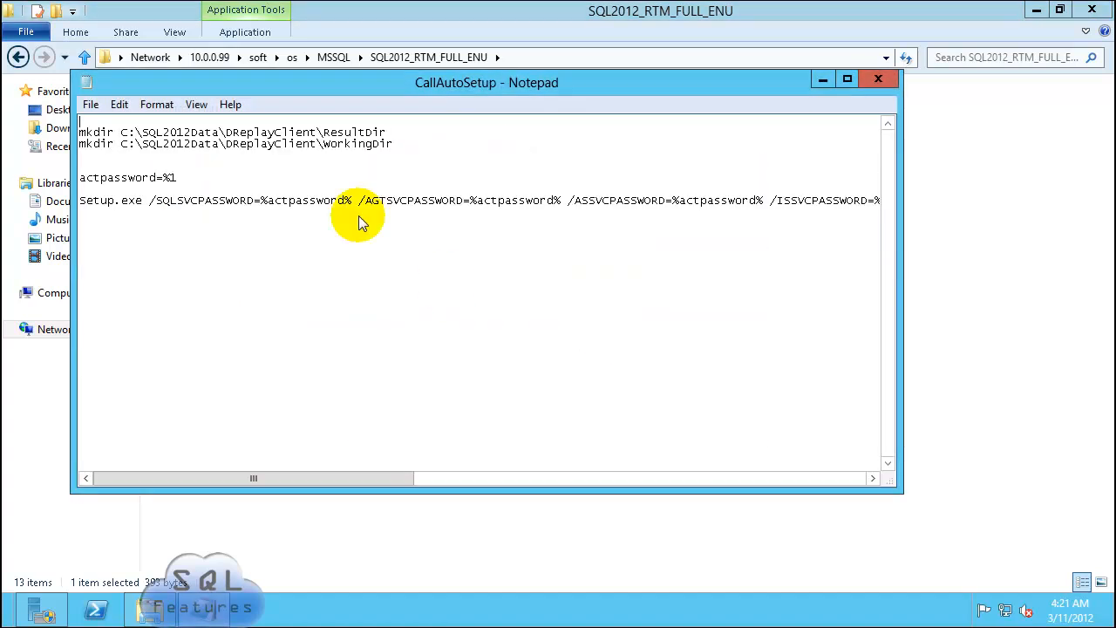
{"action": "left_click_drag", "start_coordinate": [122, 133], "coordinate": [217, 132]}
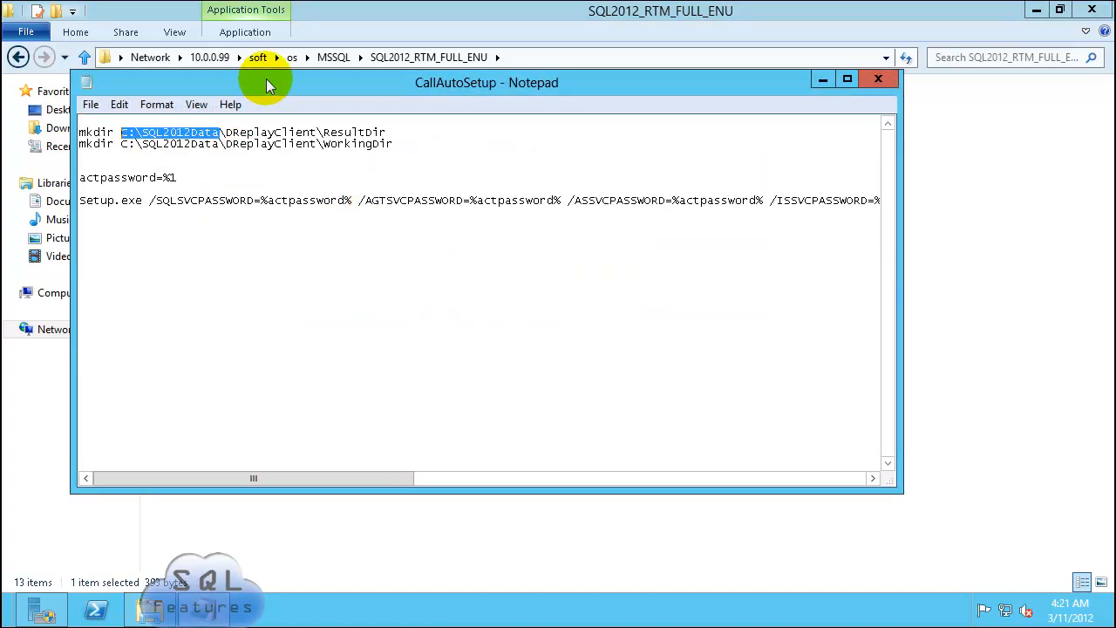
{"action": "left_click", "coordinate": [273, 182]}
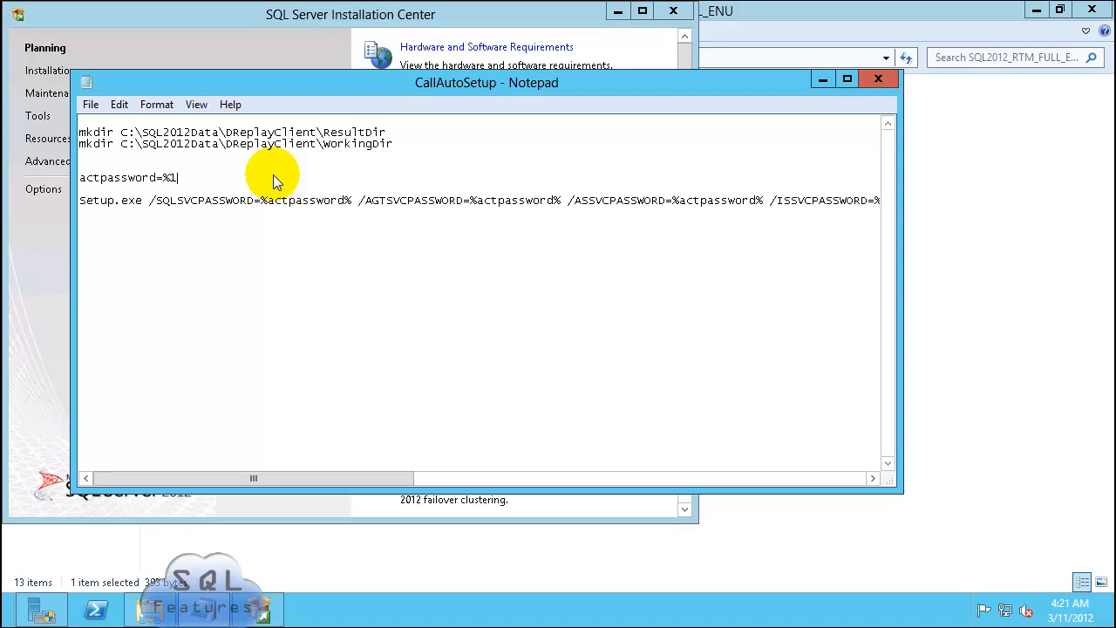
{"action": "left_click_drag", "start_coordinate": [220, 133], "coordinate": [121, 134]}
{"action": "left_click", "coordinate": [204, 145]}
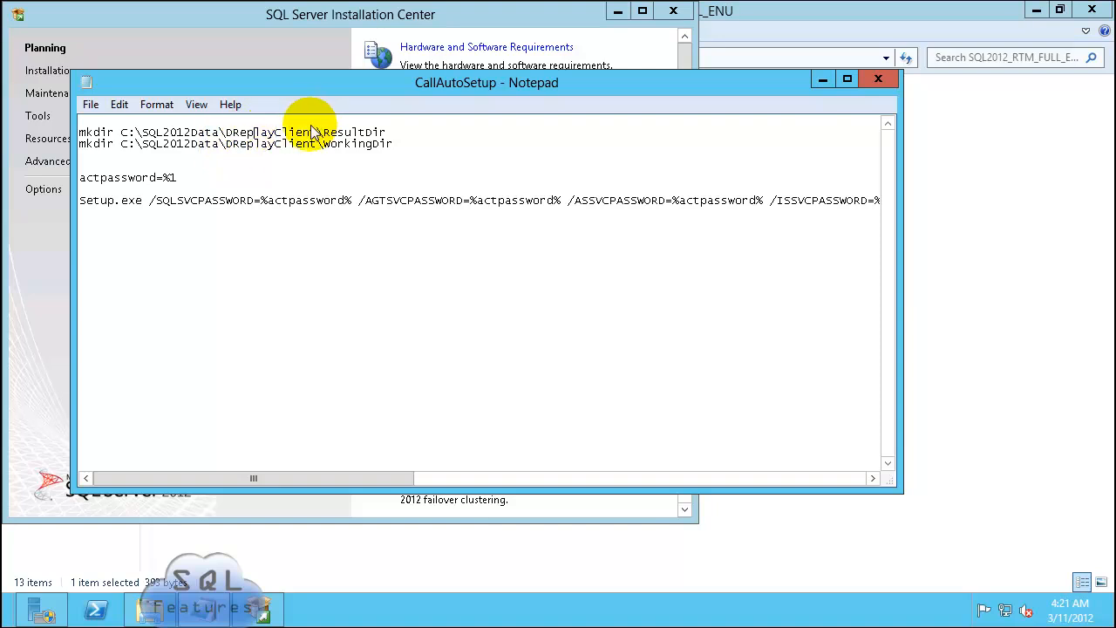
Step: Copy the two mkdir lines for the DReplayClient ResultDir and WorkingDir folders
{"action": "left_click", "coordinate": [389, 133]}
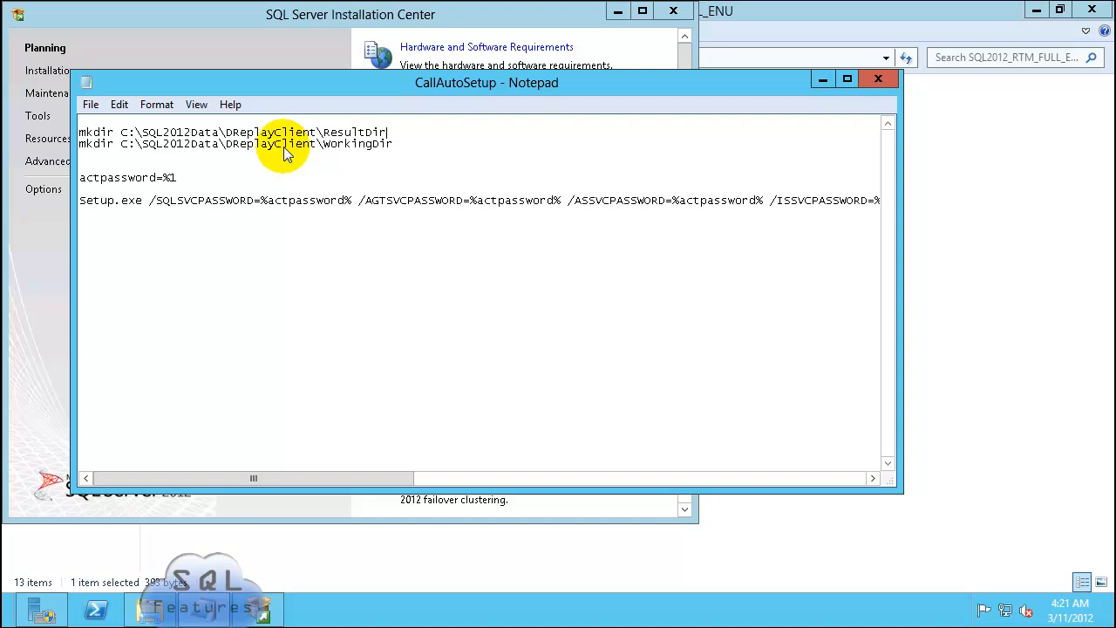
{"action": "left_click", "coordinate": [364, 142]}
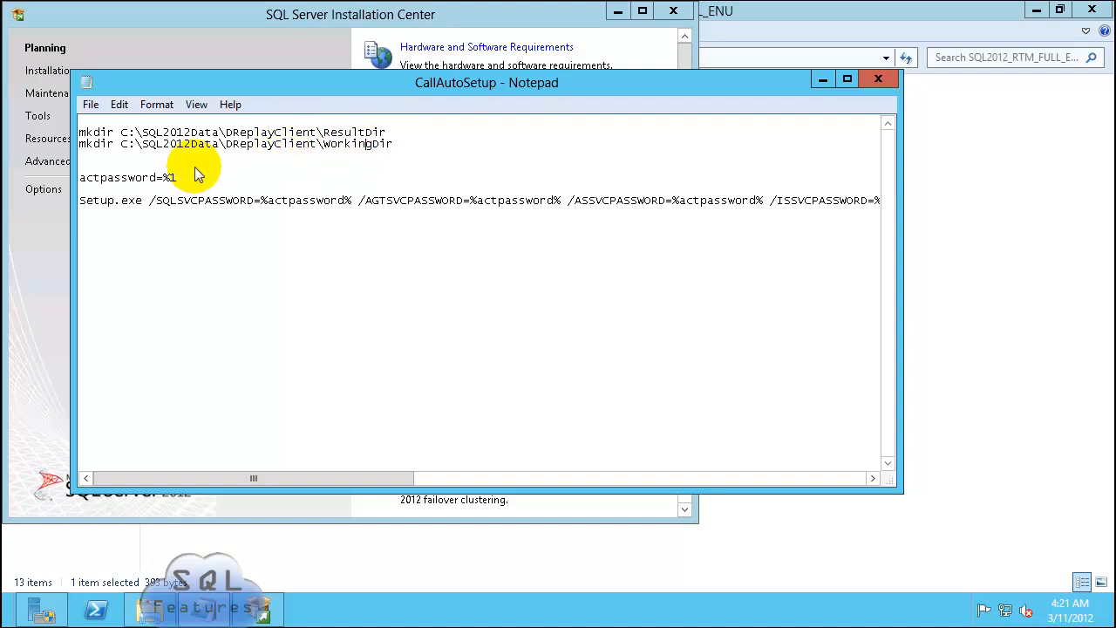
{"action": "left_click_drag", "start_coordinate": [411, 135], "coordinate": [203, 128]}
{"action": "left_click", "coordinate": [408, 144]}
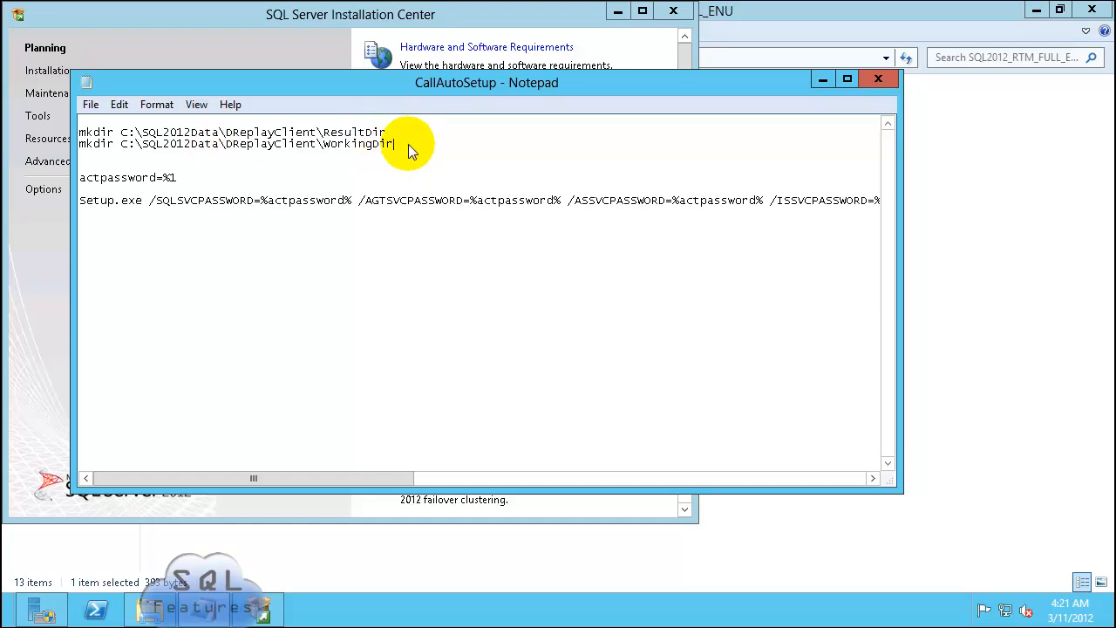
{"action": "left_click_drag", "start_coordinate": [408, 144], "coordinate": [63, 133]}
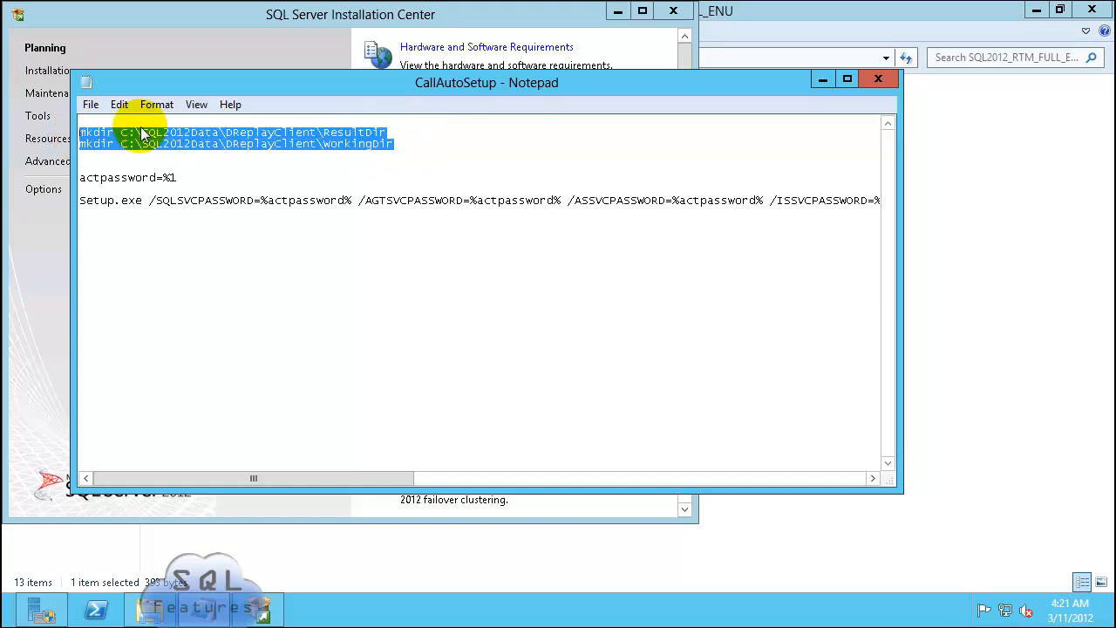
{"action": "right_click", "coordinate": [141, 133]}
{"action": "left_click", "coordinate": [190, 178]}
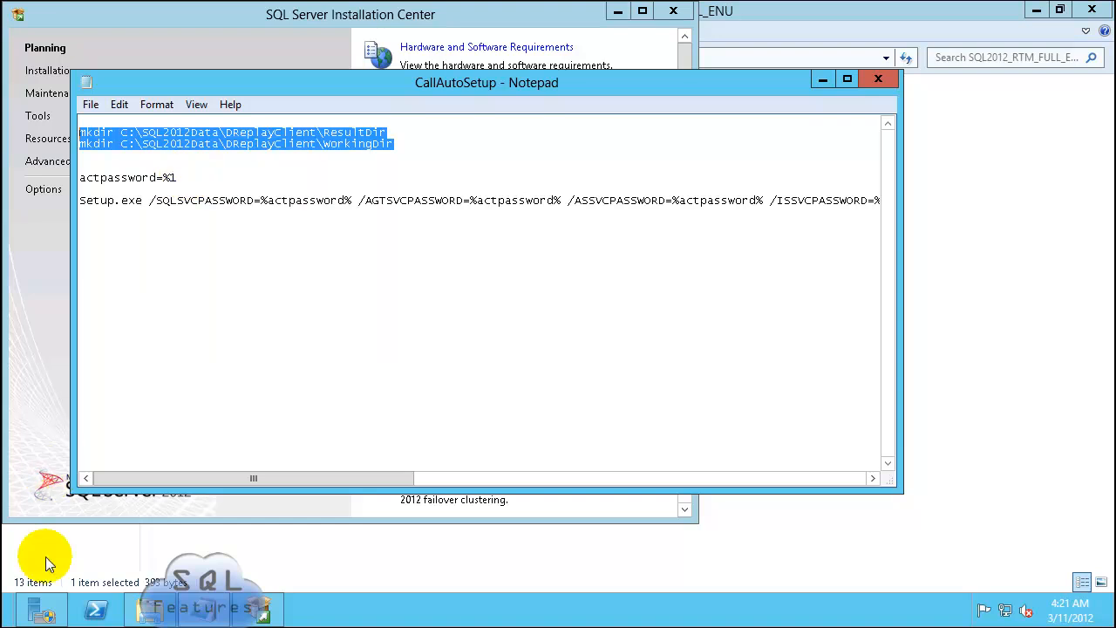
{"action": "left_click", "coordinate": [95, 609]}
Step: Paste and run the mkdir commands in PowerShell to create the DReplayClient folders, then close it
{"action": "right_click", "coordinate": [341, 425]}
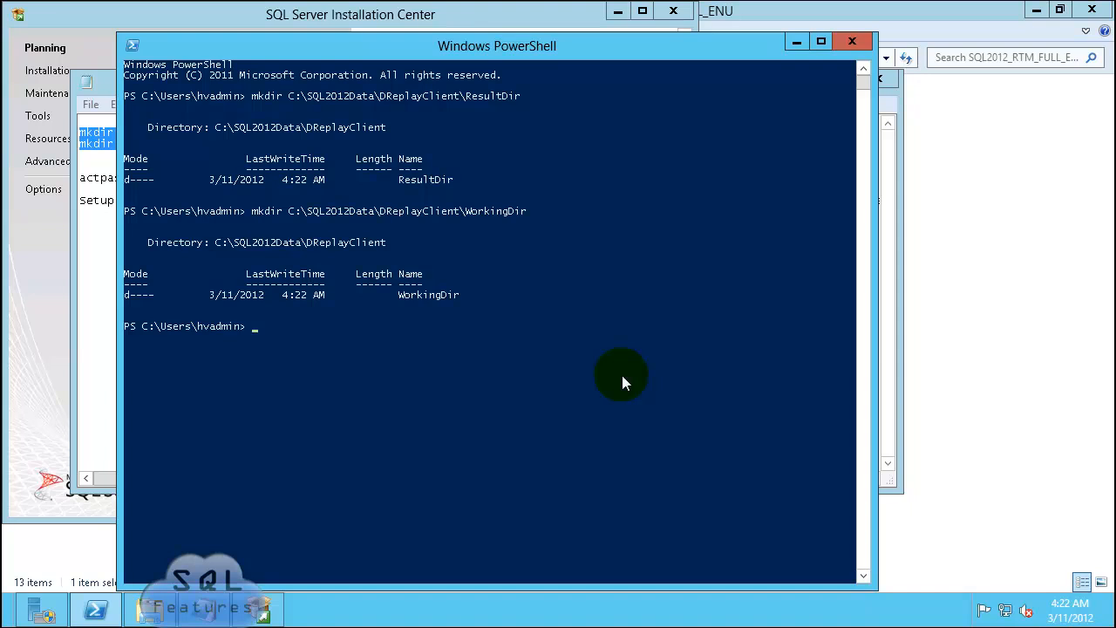
{"action": "left_click", "coordinate": [853, 40]}
{"action": "key", "text": "alt+Tab"}
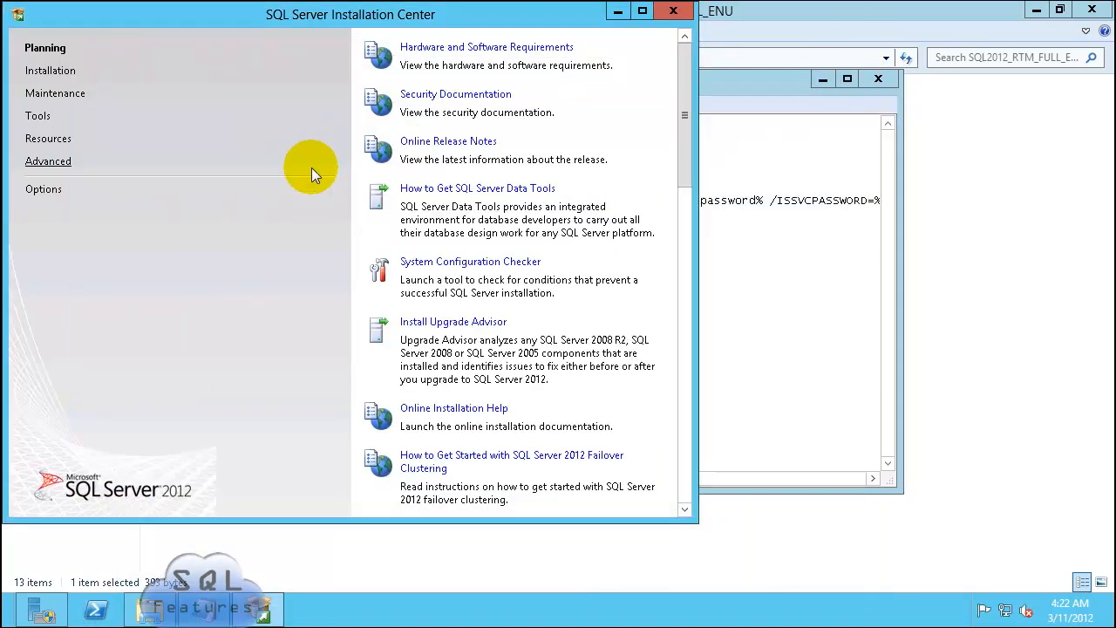
Step: Start a new stand-alone SQL Server installation from the Installation page
{"action": "left_click", "coordinate": [50, 73]}
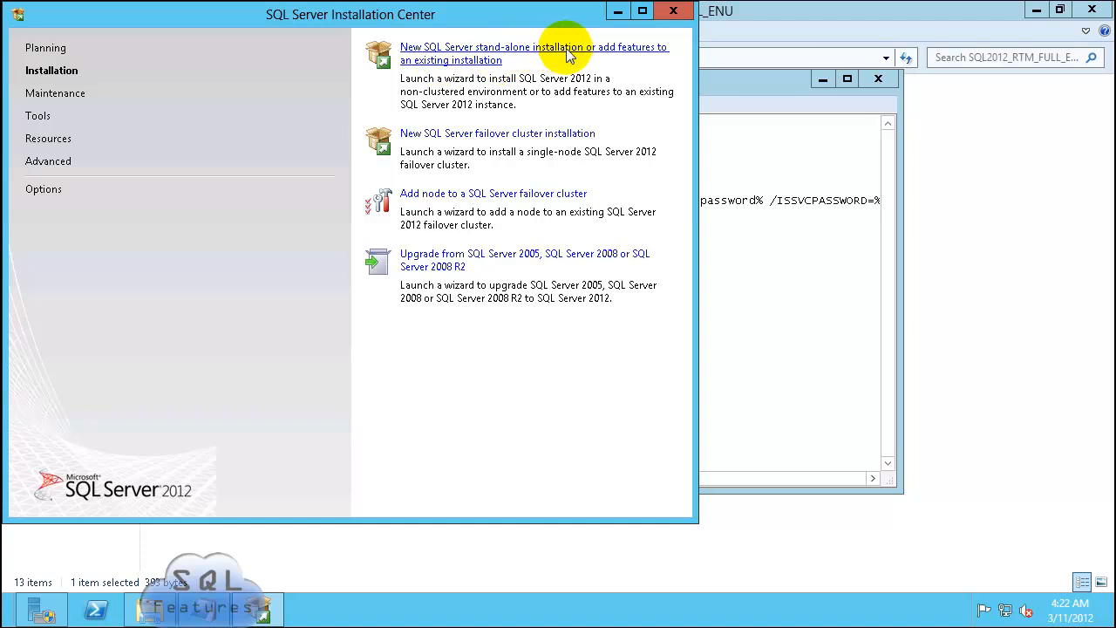
{"action": "left_click", "coordinate": [427, 61]}
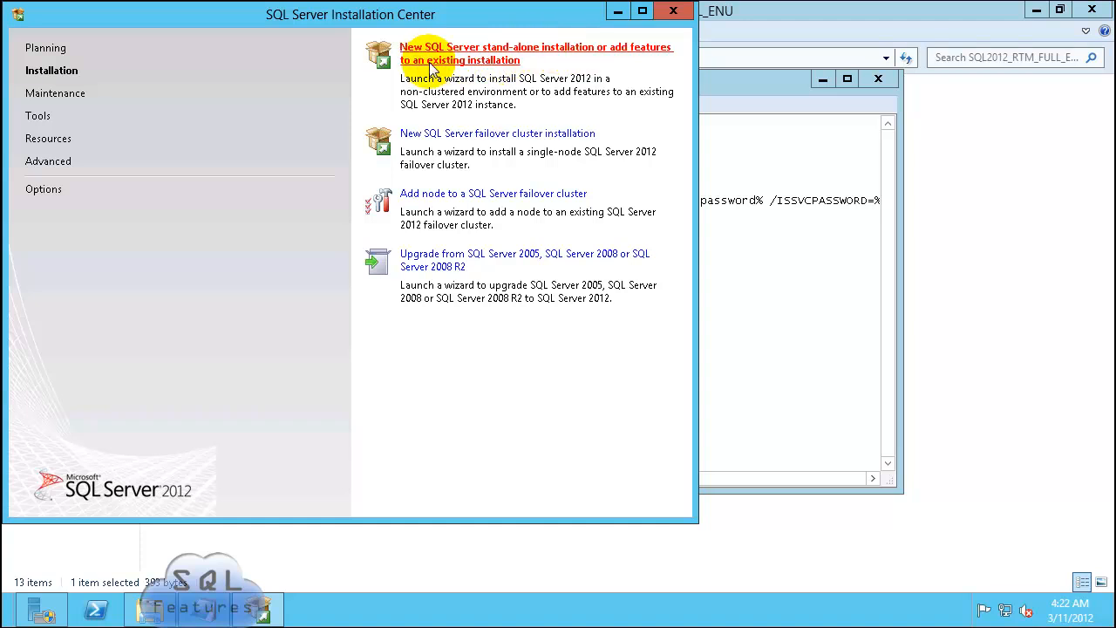
{"action": "left_click", "coordinate": [619, 333]}
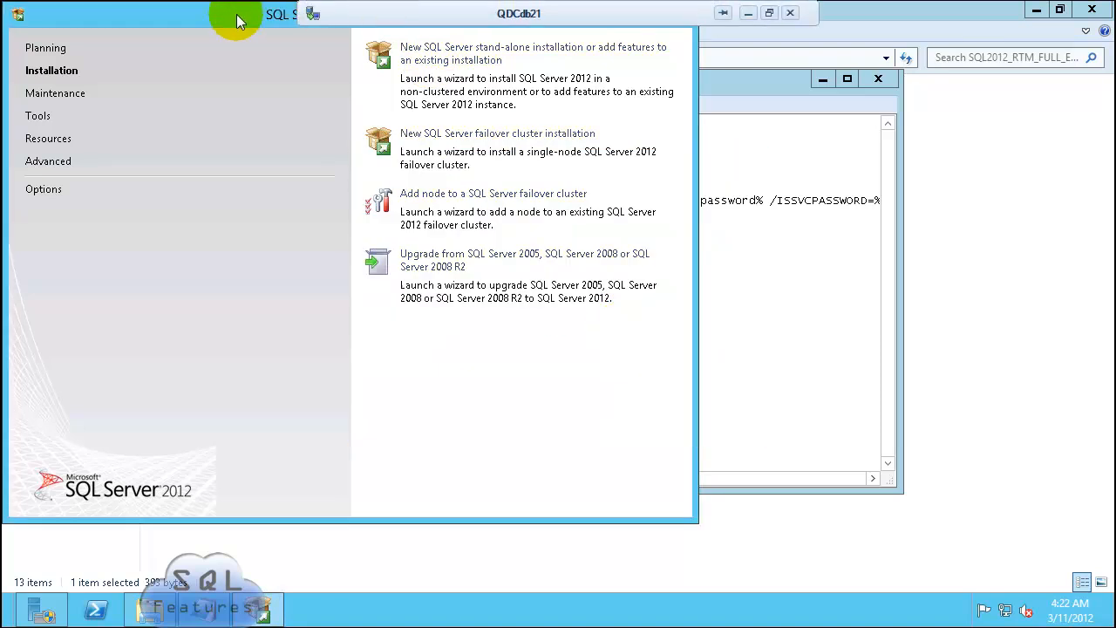
Step: Close the Installation Center, the CallAutoSetup batch file and File Explorer
{"action": "left_click_drag", "start_coordinate": [238, 19], "coordinate": [297, 82]}
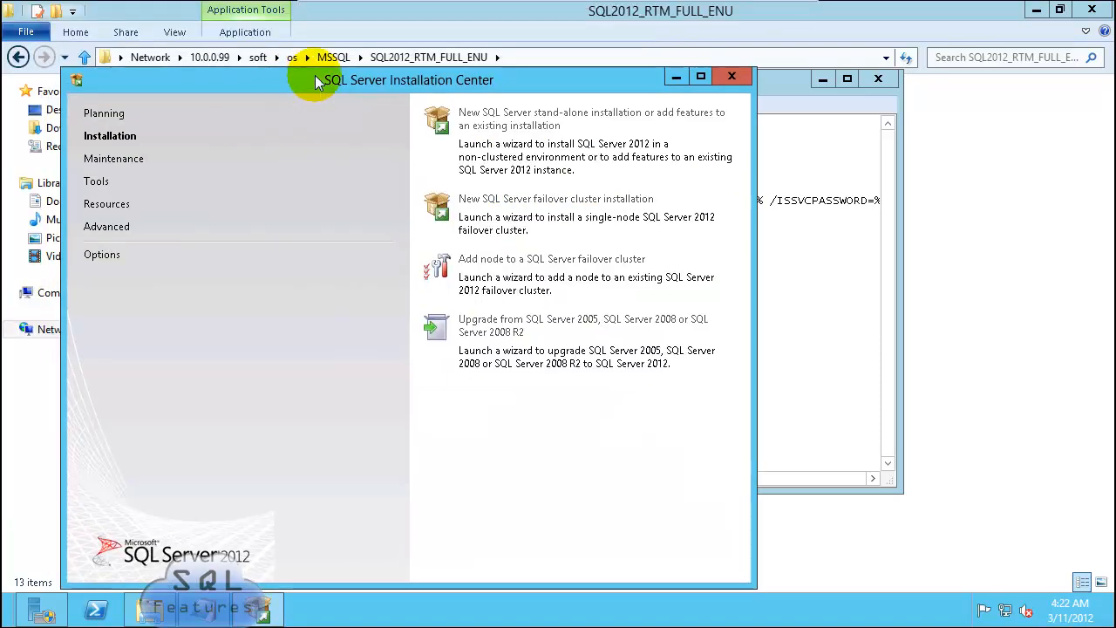
{"action": "left_click", "coordinate": [732, 78]}
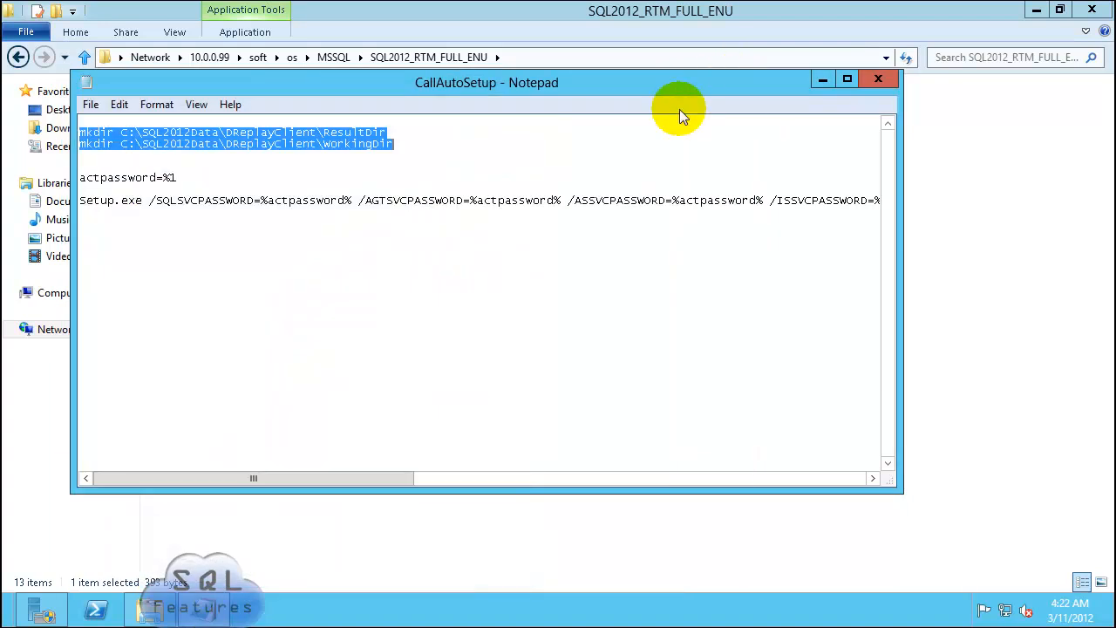
{"action": "left_click", "coordinate": [876, 80]}
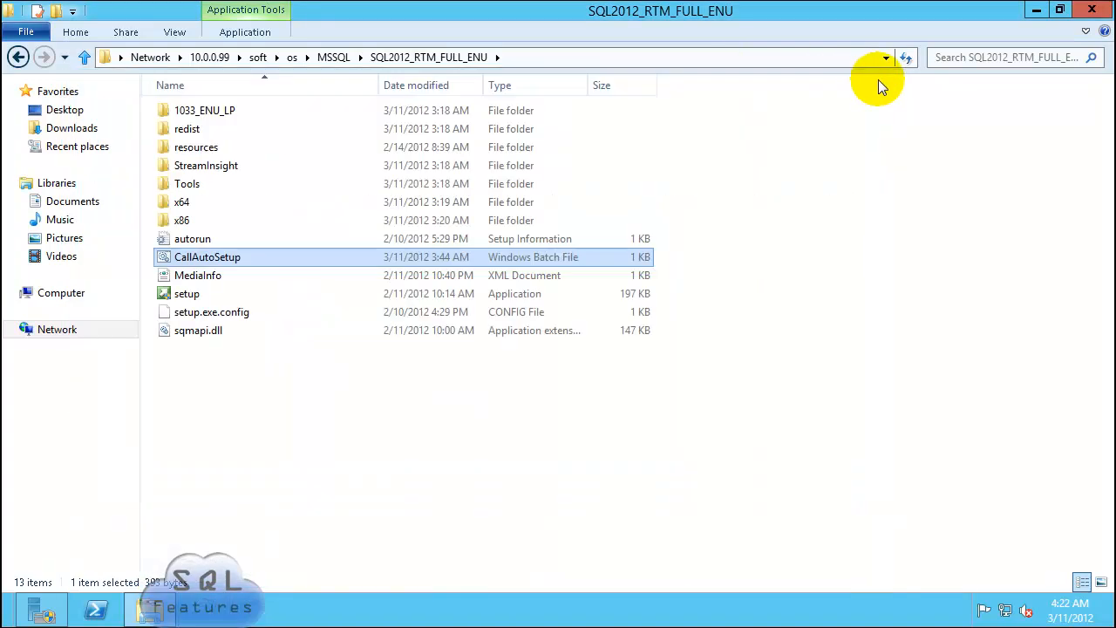
{"action": "left_click", "coordinate": [1097, 10]}
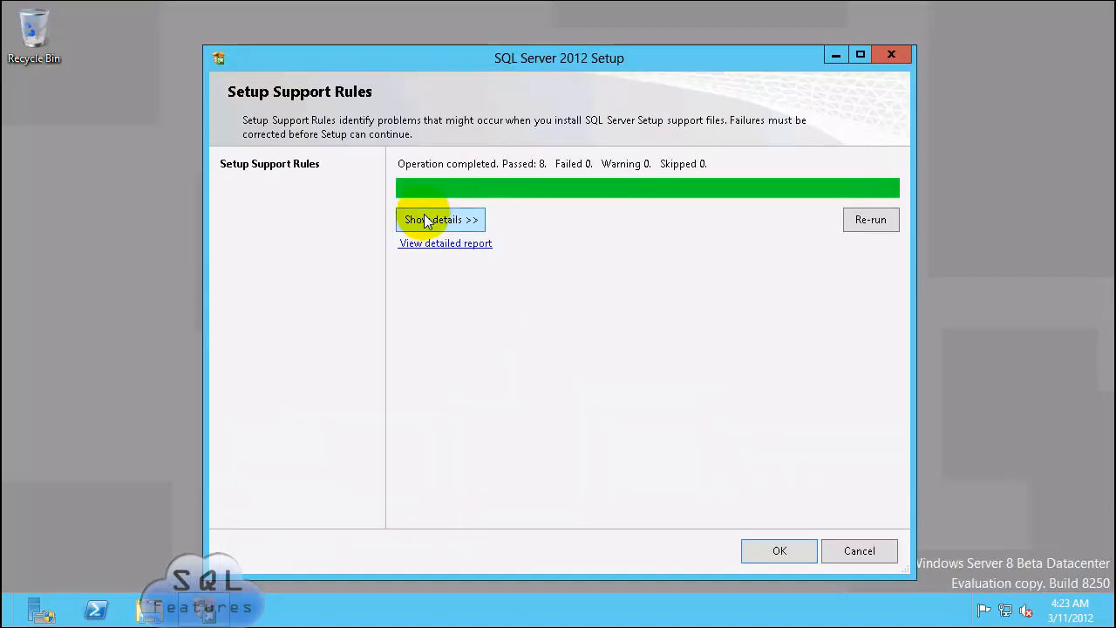
Step: Pass the support rules, keep the Evaluation edition, accept the license terms and opt into usage data
{"action": "left_click", "coordinate": [427, 220]}
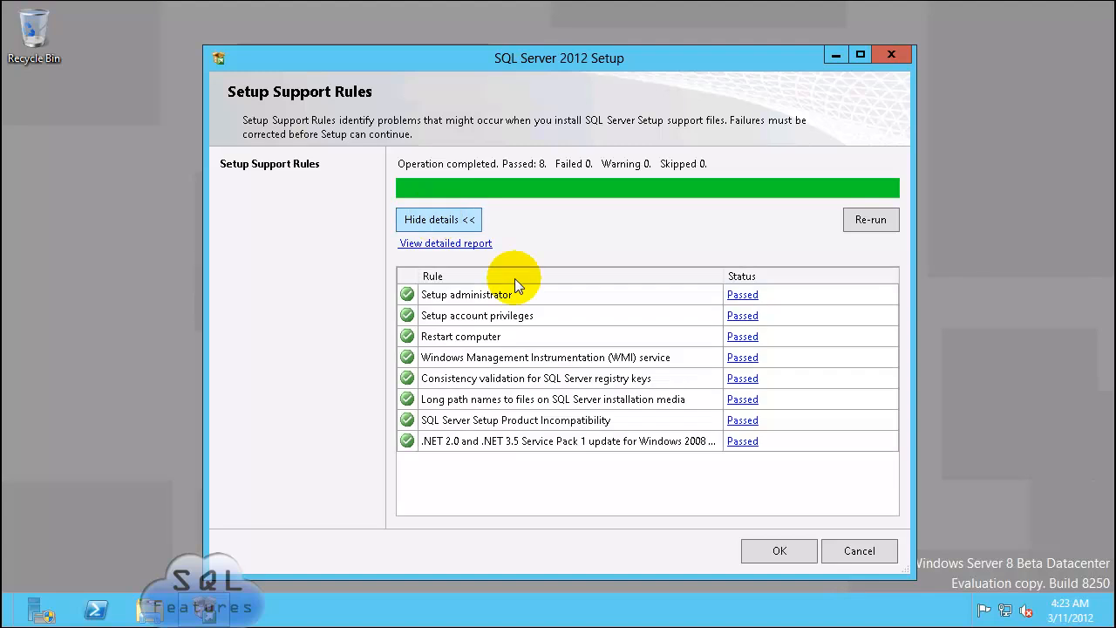
{"action": "left_click", "coordinate": [782, 555]}
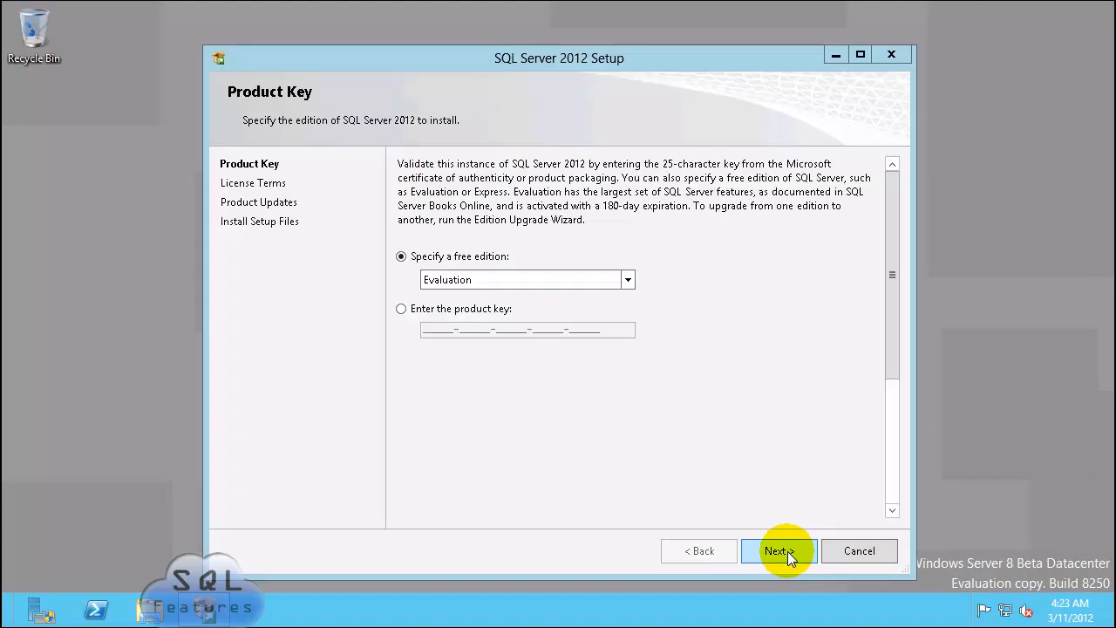
{"action": "left_click", "coordinate": [787, 551]}
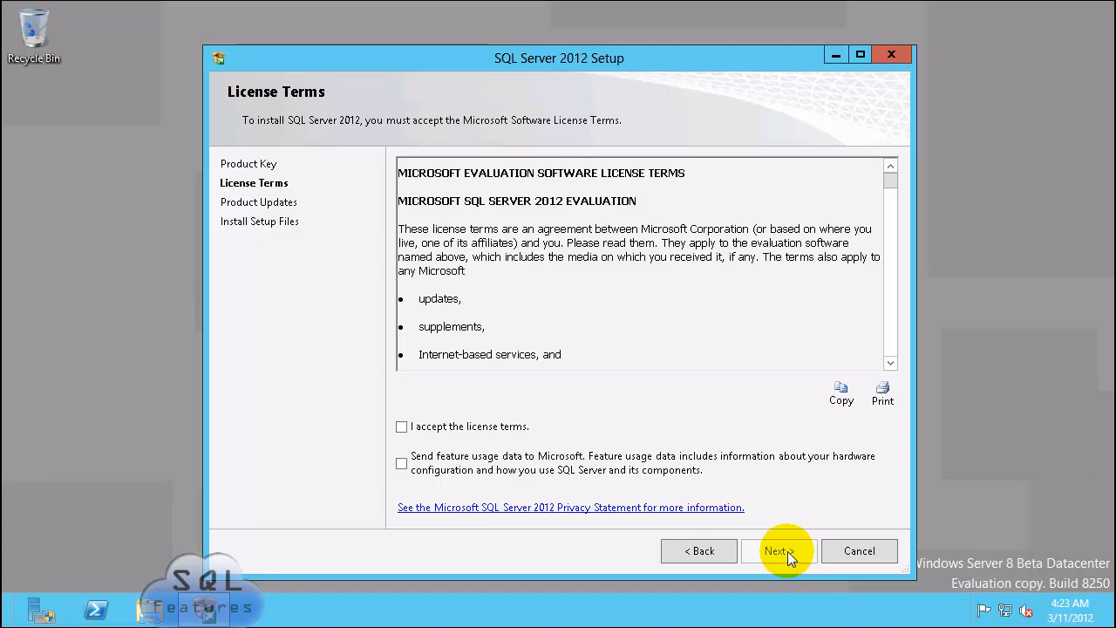
{"action": "left_click", "coordinate": [454, 426]}
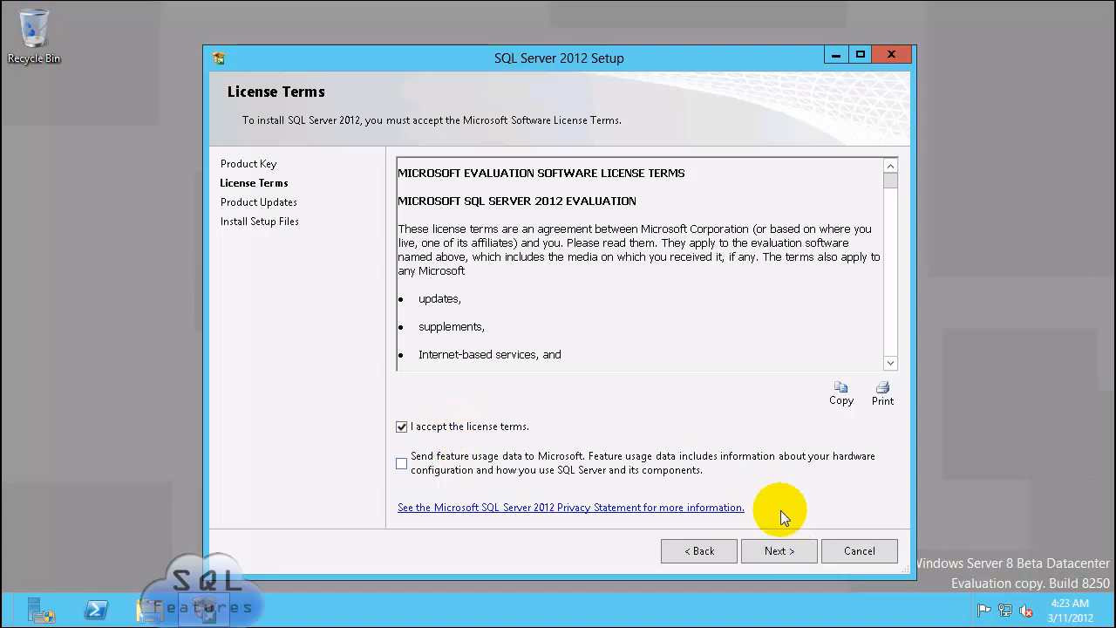
{"action": "left_click", "coordinate": [401, 463]}
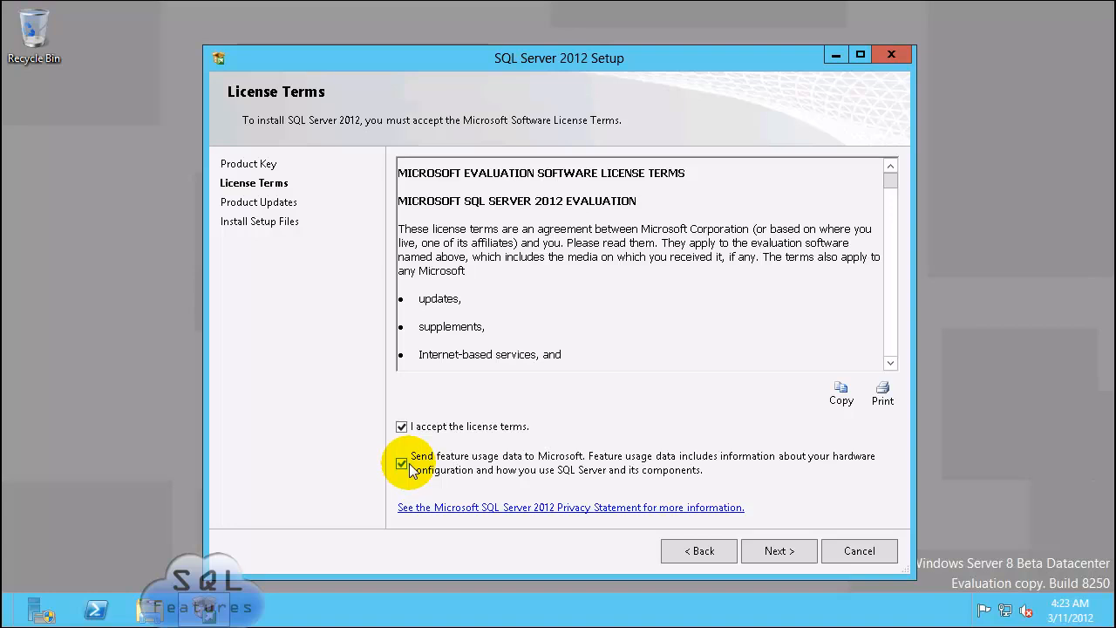
{"action": "left_click", "coordinate": [775, 551]}
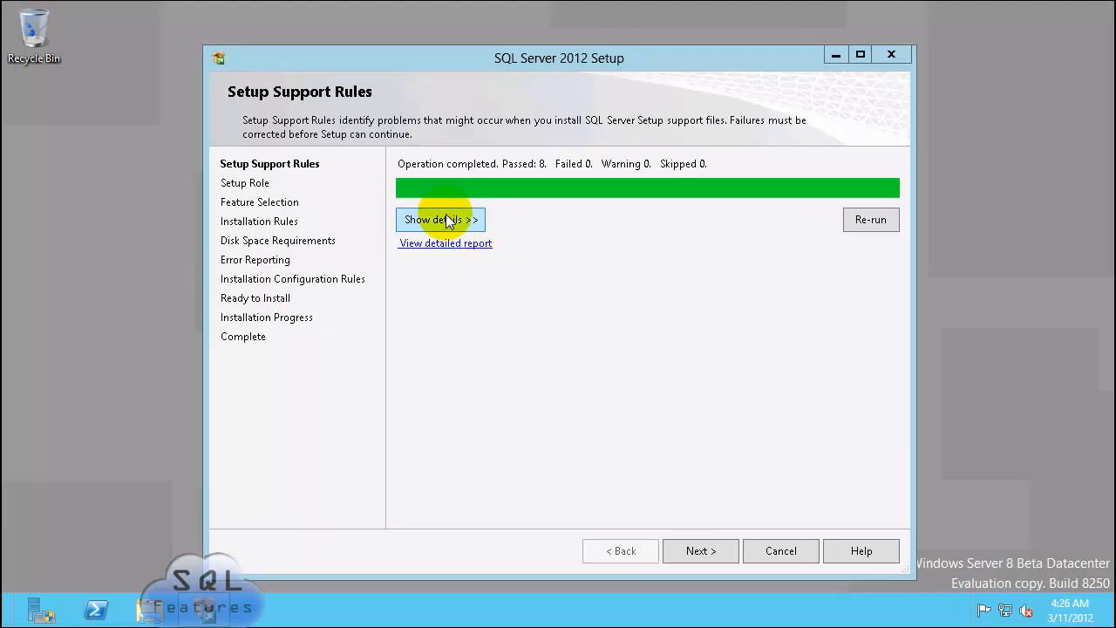
Step: Choose SQL Server Feature Installation and select all features
{"action": "left_click", "coordinate": [448, 221]}
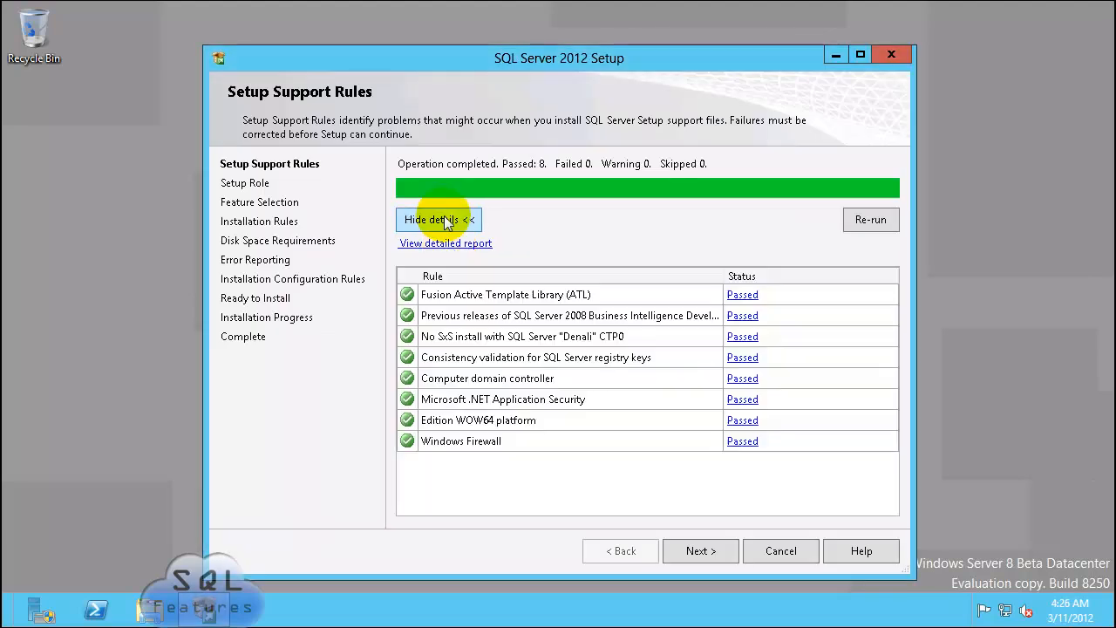
{"action": "left_click", "coordinate": [707, 553]}
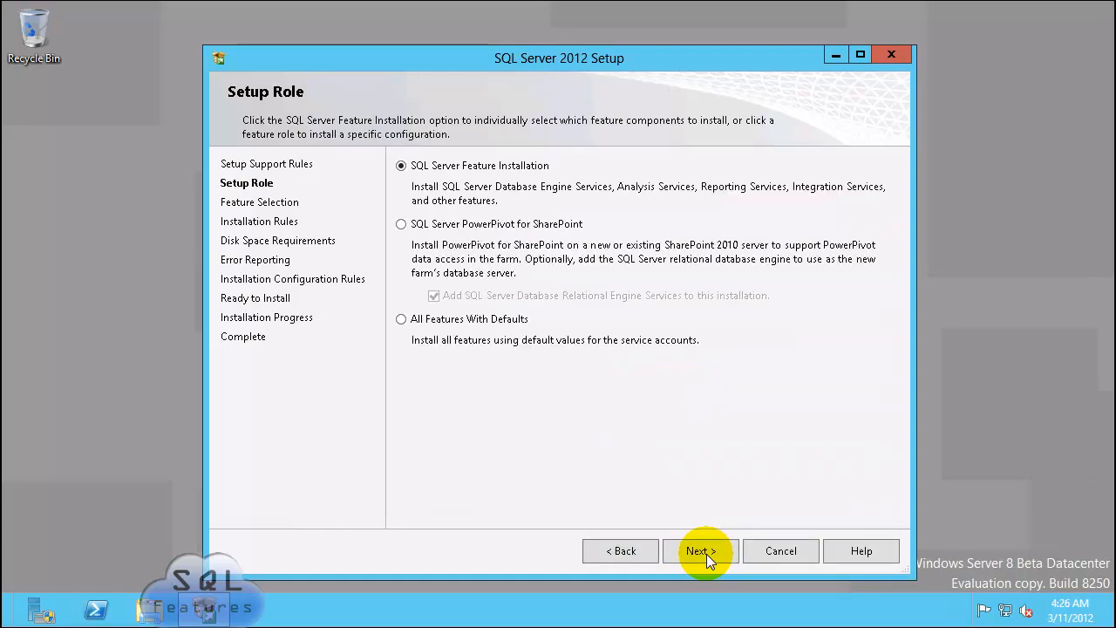
{"action": "left_click", "coordinate": [718, 552]}
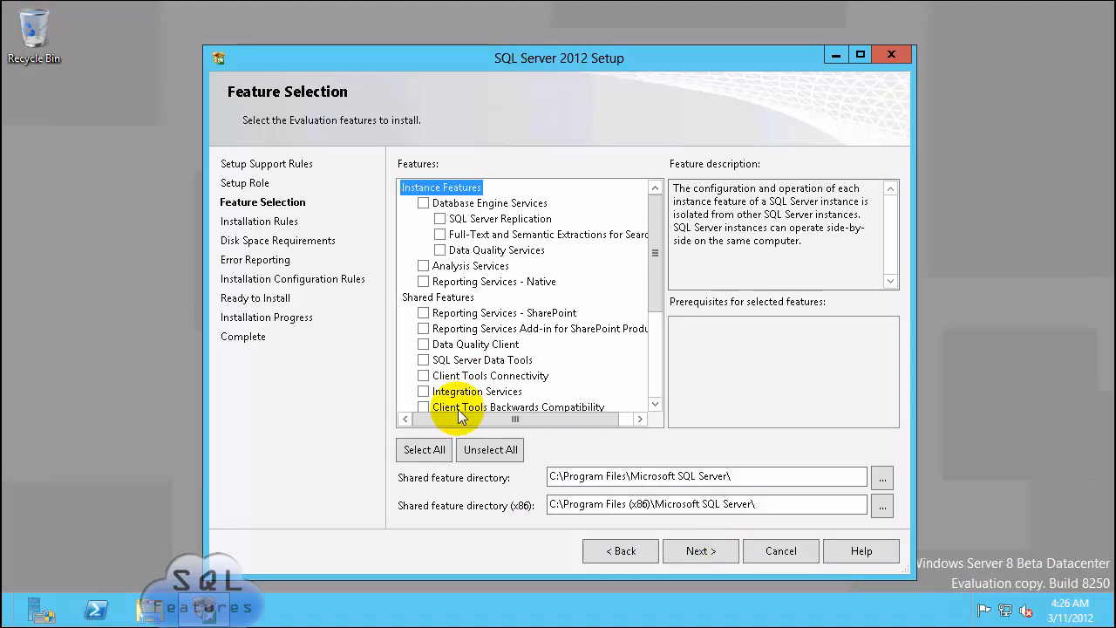
{"action": "left_click", "coordinate": [423, 448]}
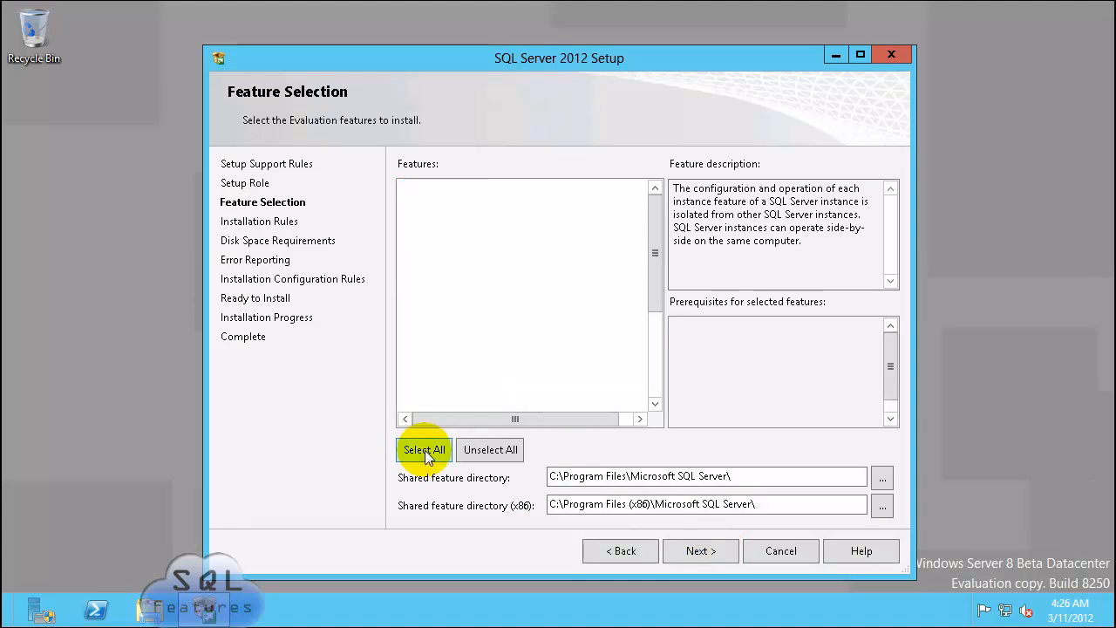
{"action": "left_click", "coordinate": [713, 551]}
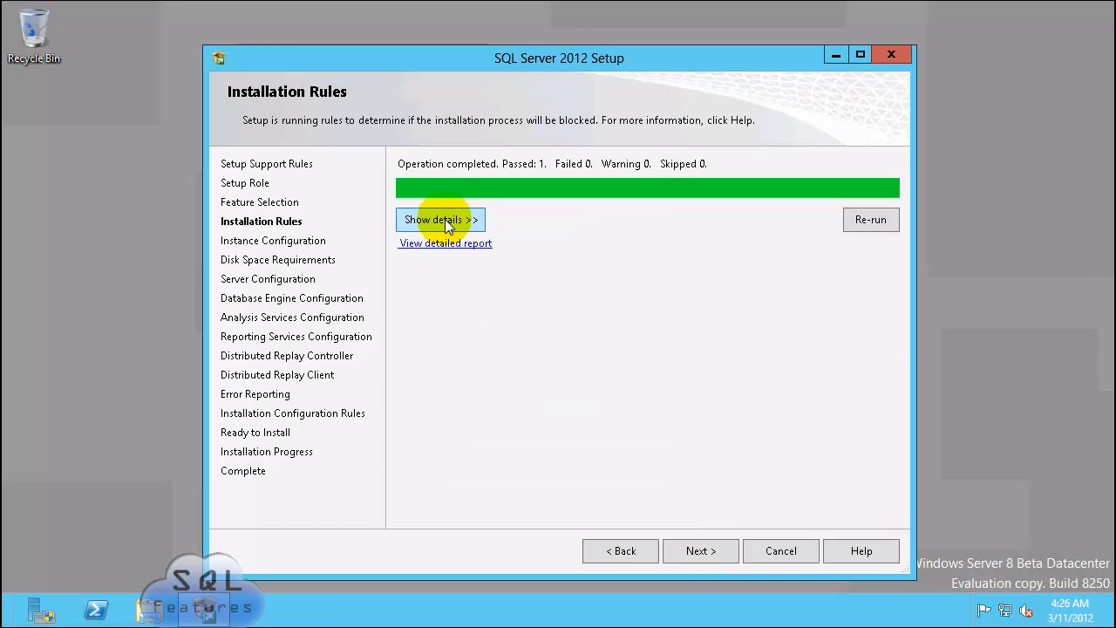
Step: Pass the installation rules, keep the default MSSQLSERVER instance, and accept the 7820 MB disk summary
{"action": "left_click", "coordinate": [444, 219]}
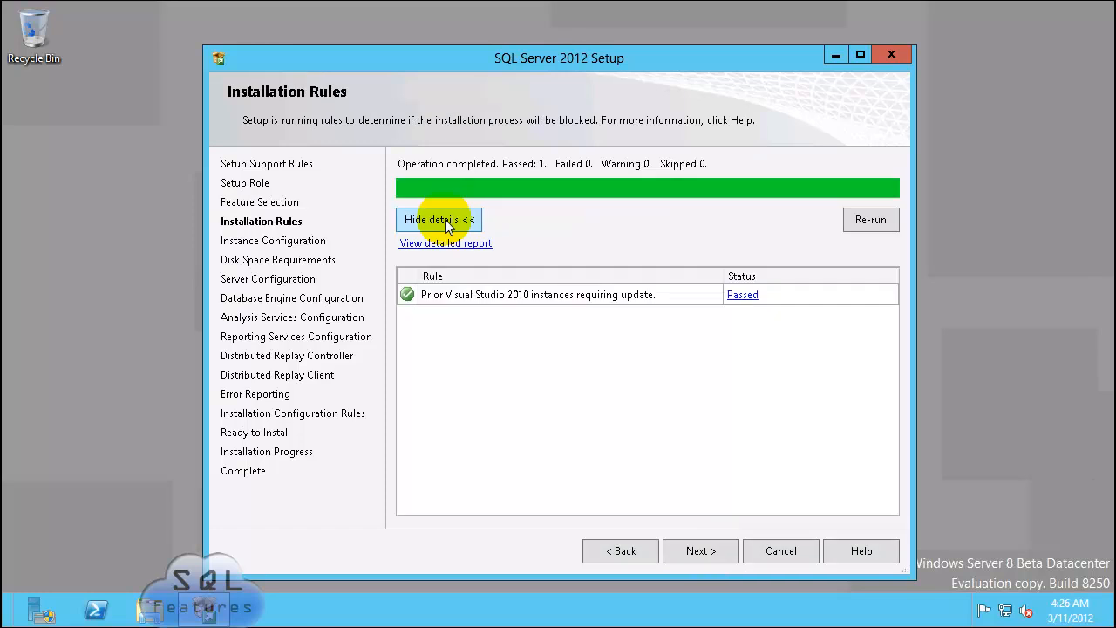
{"action": "left_click", "coordinate": [708, 551]}
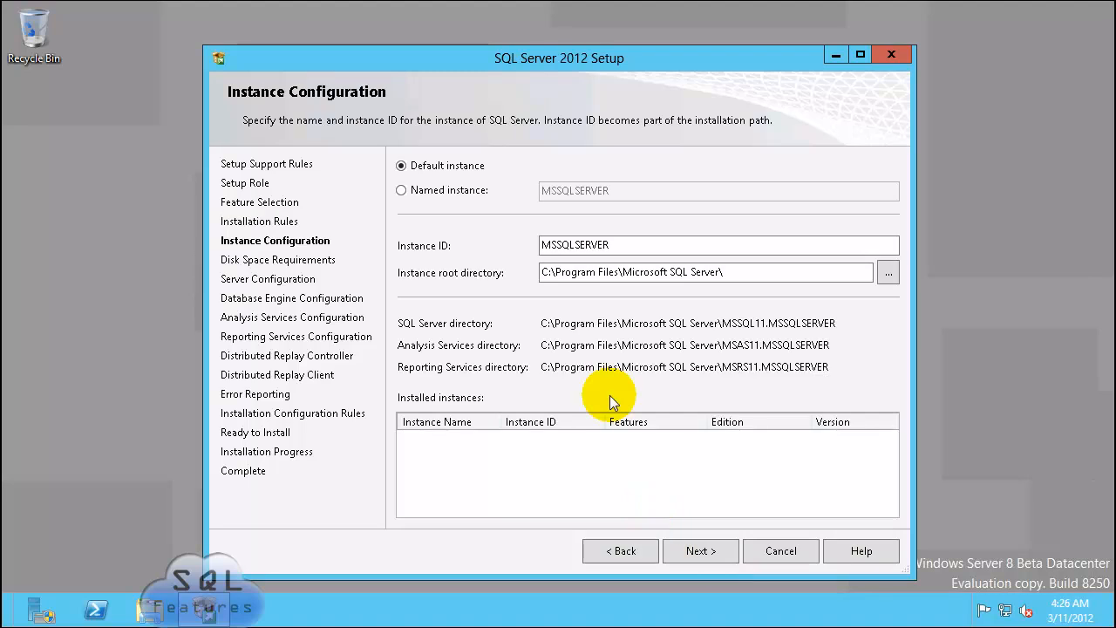
{"action": "left_click", "coordinate": [690, 548]}
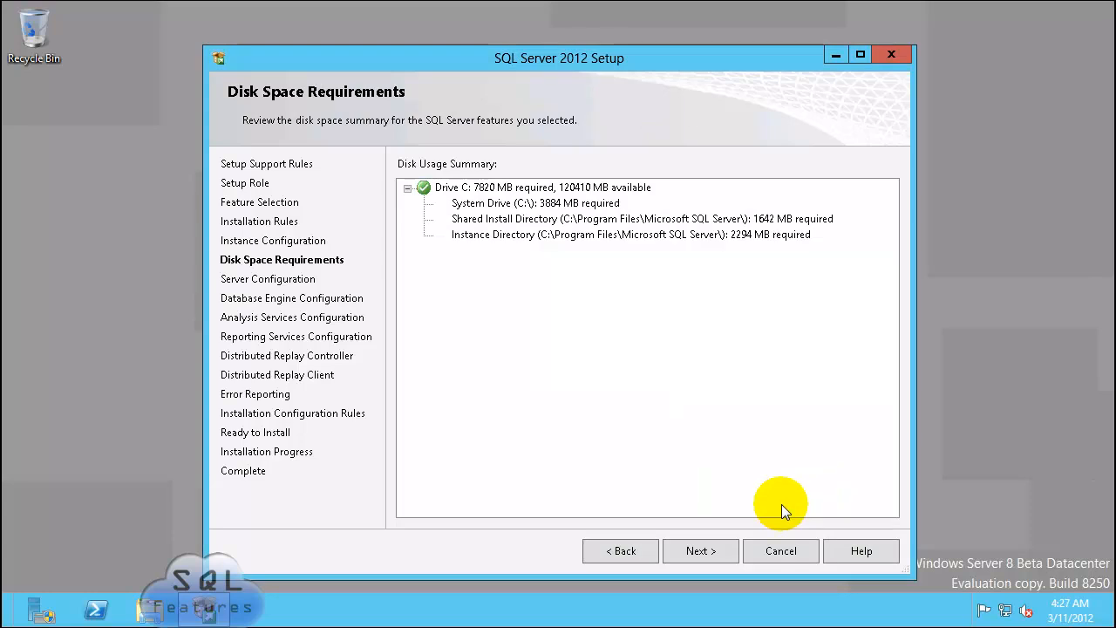
{"action": "left_click", "coordinate": [693, 552]}
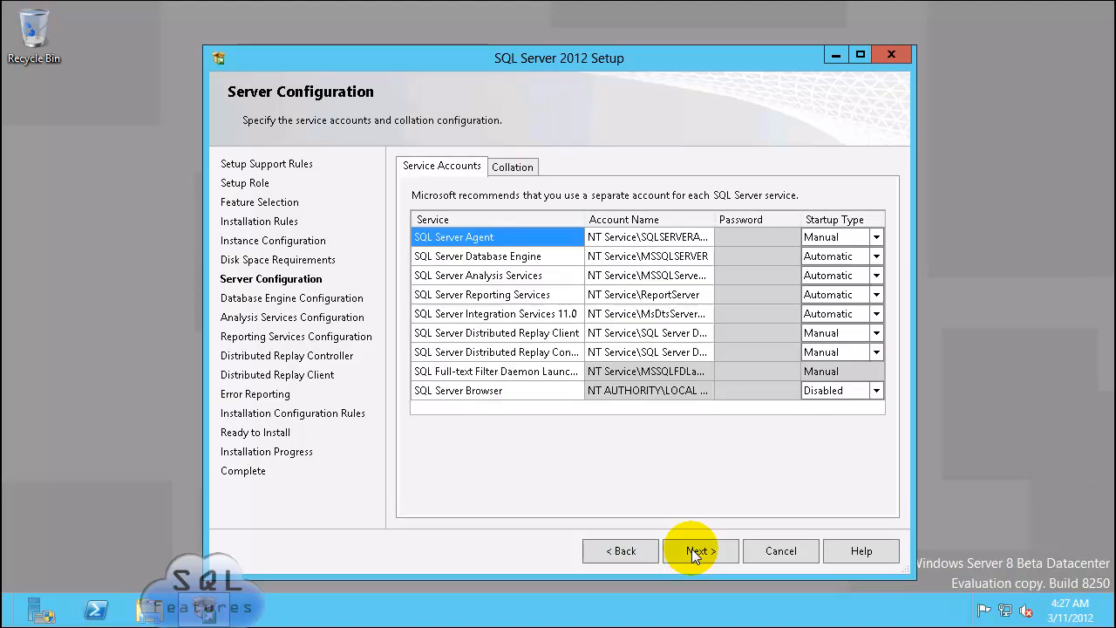
Step: Set the SQL Server Agent service to the domain account with Automatic startup type
{"action": "left_click", "coordinate": [673, 238]}
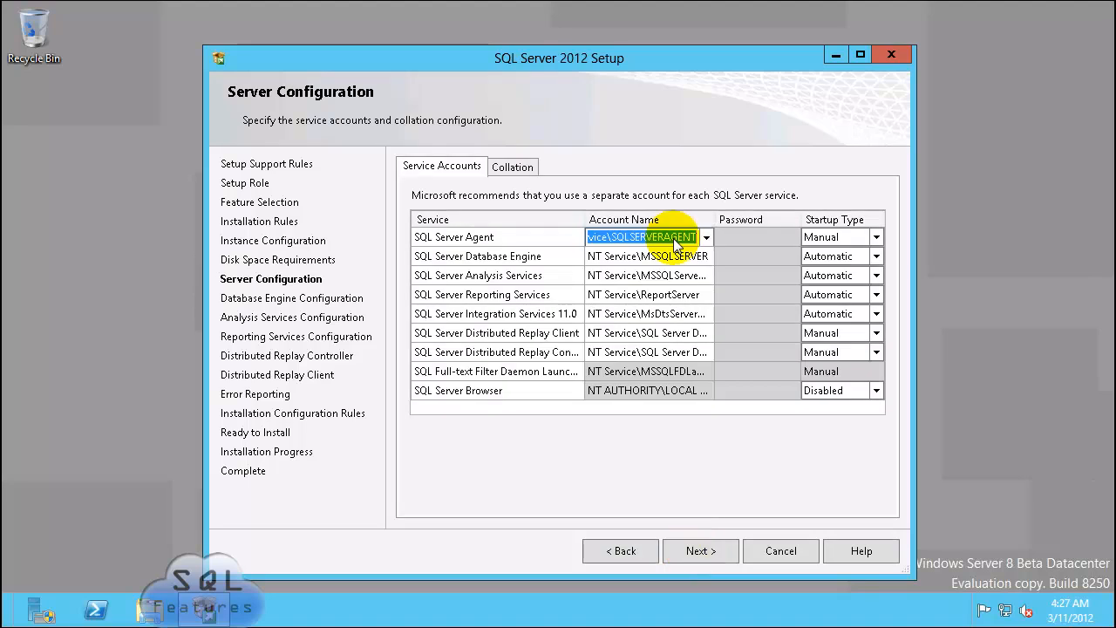
{"action": "left_click", "coordinate": [690, 240]}
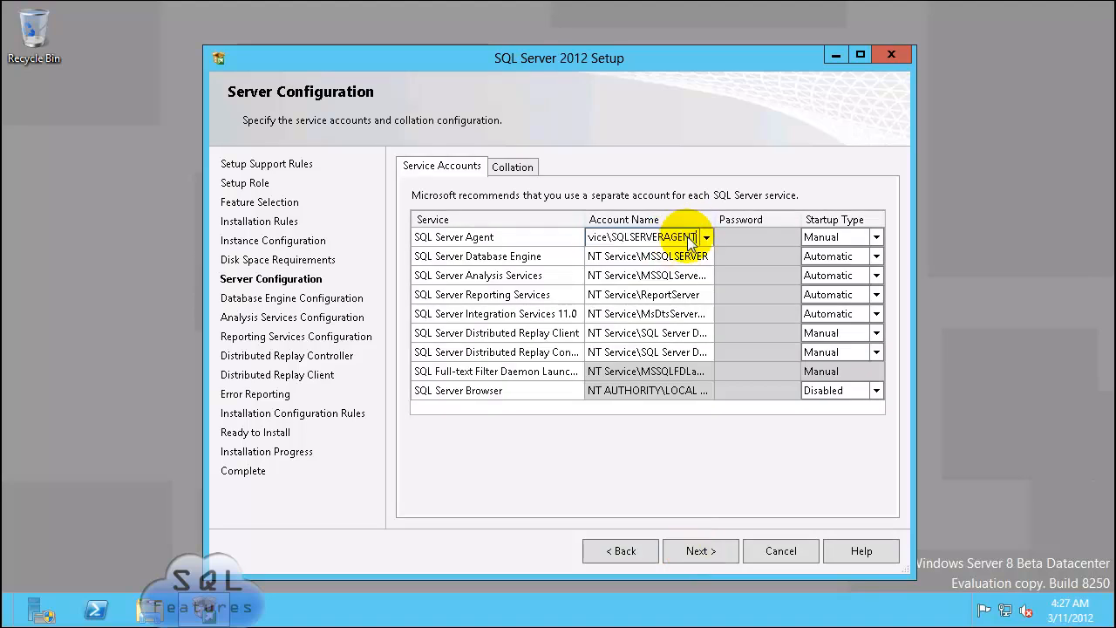
{"action": "key", "text": "shift+Left"}
{"action": "key", "text": "shift+Left"}
{"action": "key", "text": "shift+Left"}
{"action": "key", "text": "shift+Left"}
{"action": "key", "text": "shift+Left"}
{"action": "key", "text": "shift+Left"}
{"action": "key", "text": "shift+Left"}
{"action": "key", "text": "shift+Left"}
{"action": "key", "text": "shift+Left"}
{"action": "key", "text": "shift+Left"}
{"action": "key", "text": "shift+Left"}
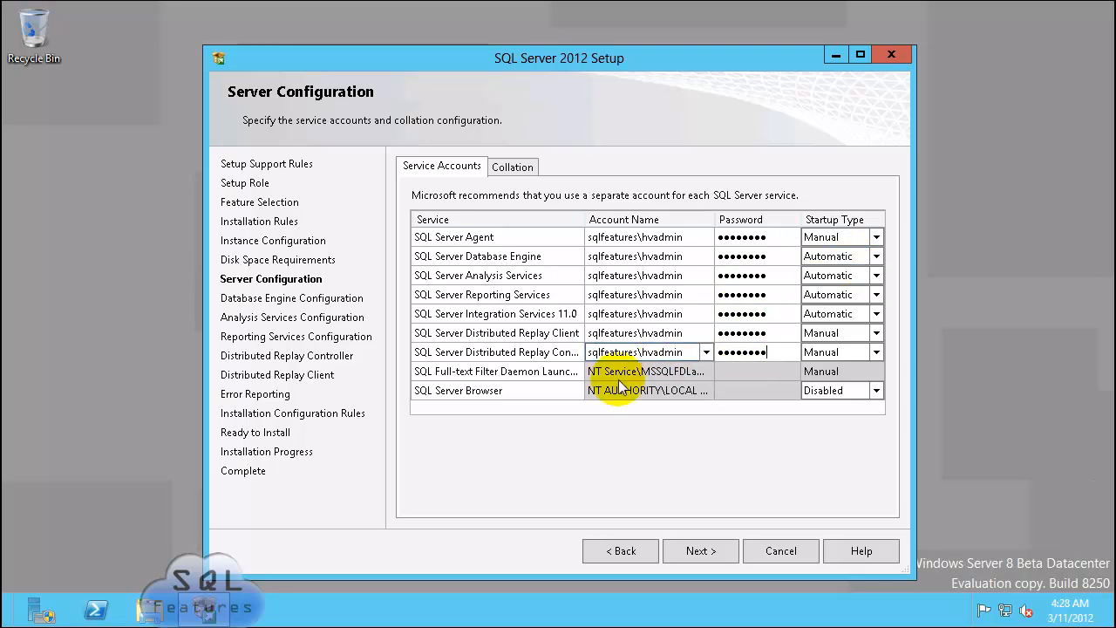
{"action": "left_click", "coordinate": [877, 239]}
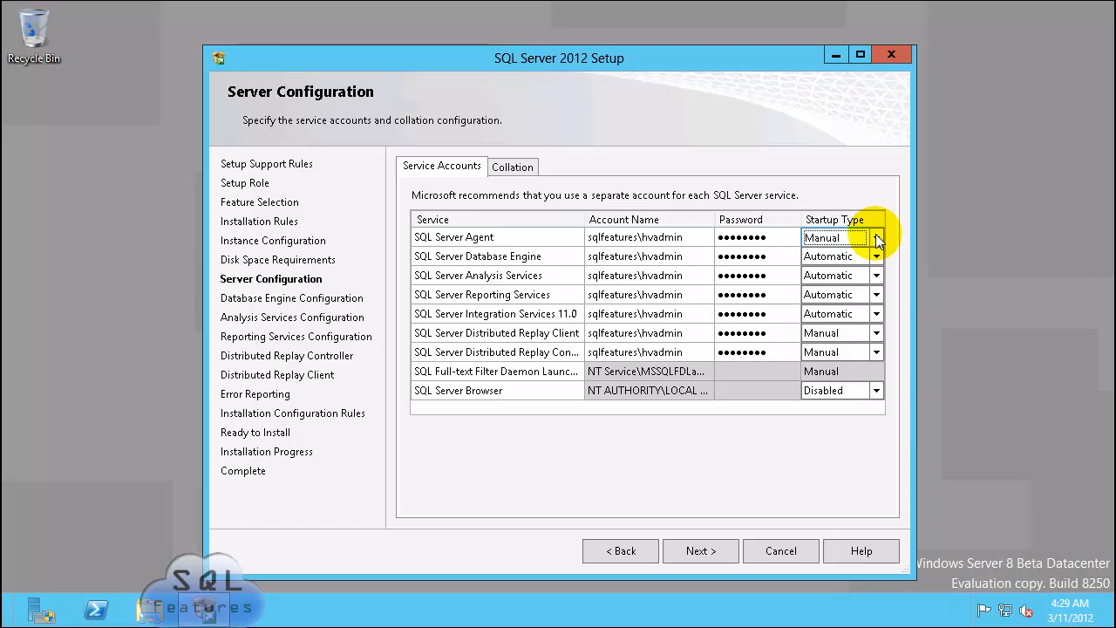
{"action": "left_click", "coordinate": [877, 239]}
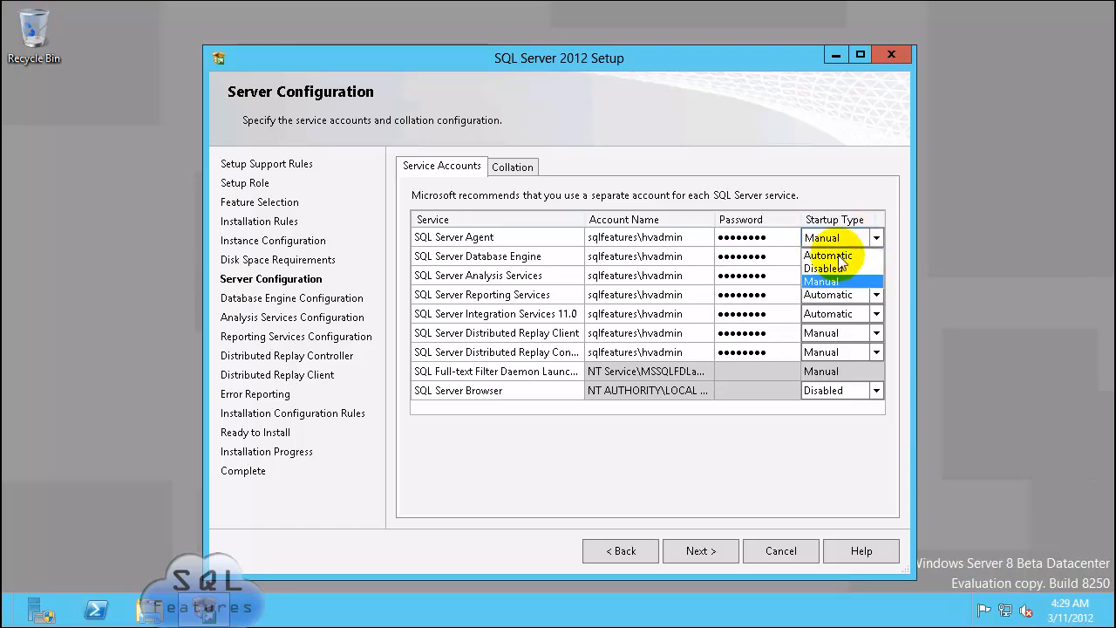
{"action": "left_click", "coordinate": [833, 256]}
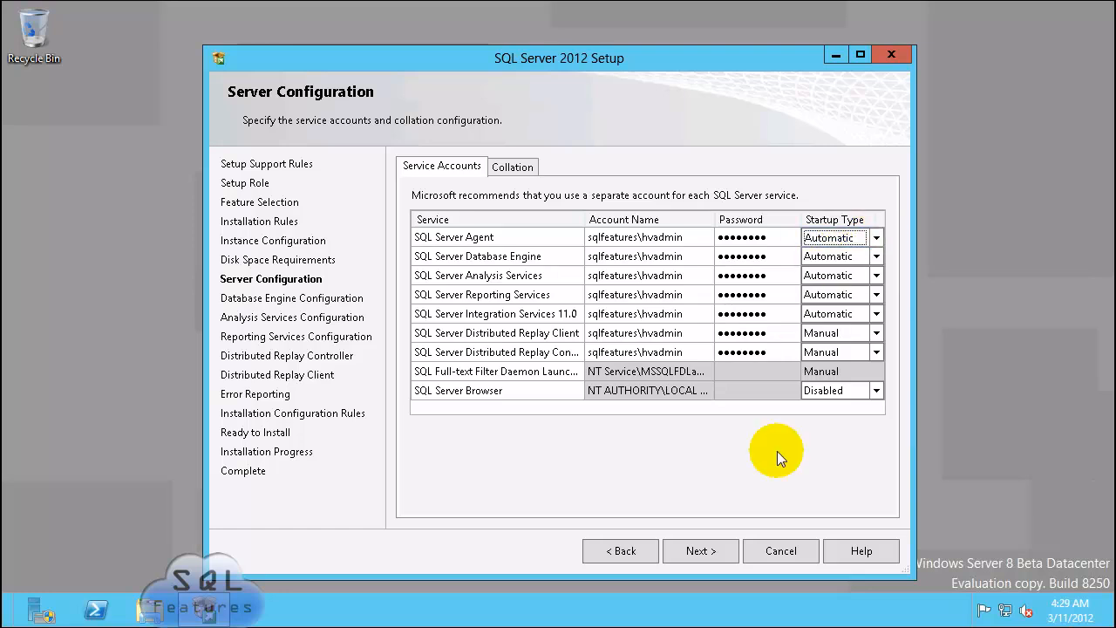
{"action": "left_click", "coordinate": [697, 553]}
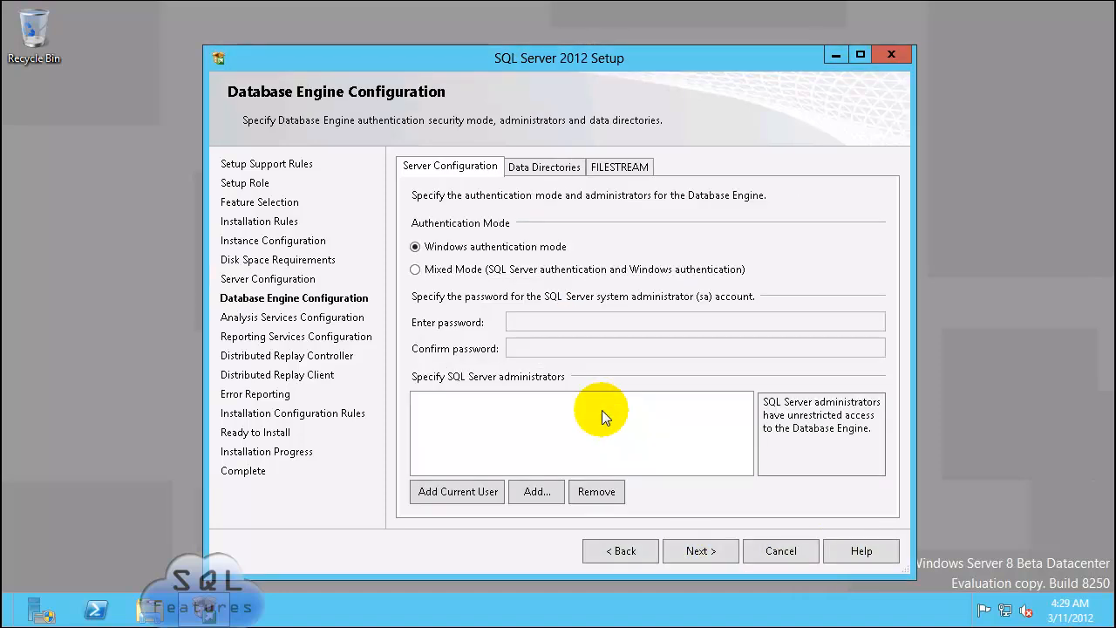
Step: Enable mixed-mode authentication with an sa password and add the current user as administrator
{"action": "left_click", "coordinate": [415, 269]}
{"action": "left_click", "coordinate": [560, 321]}
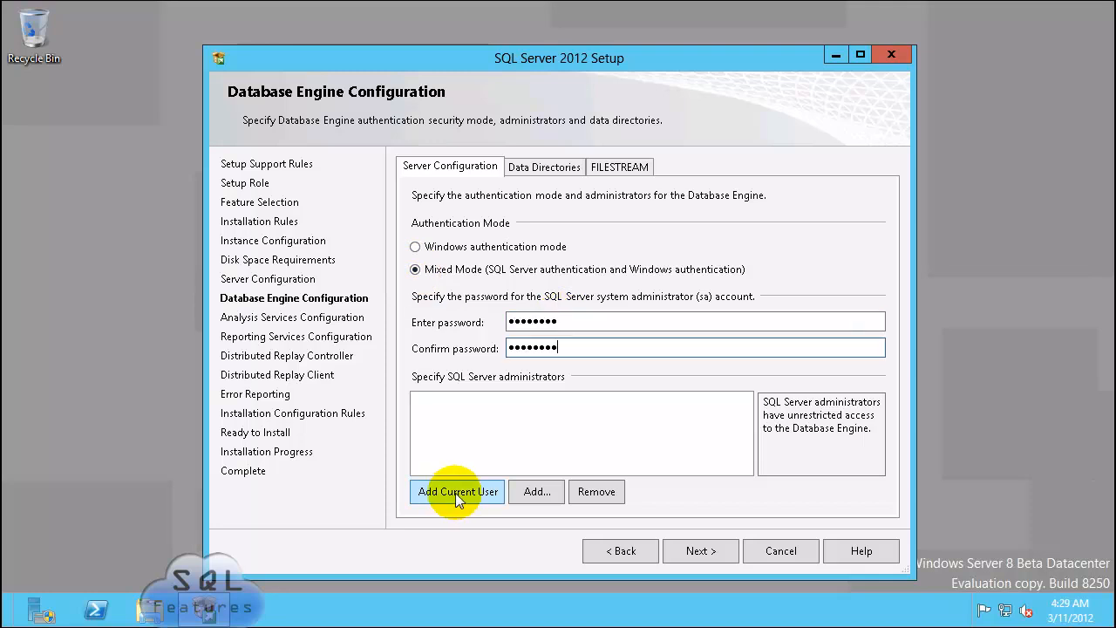
{"action": "left_click", "coordinate": [439, 490]}
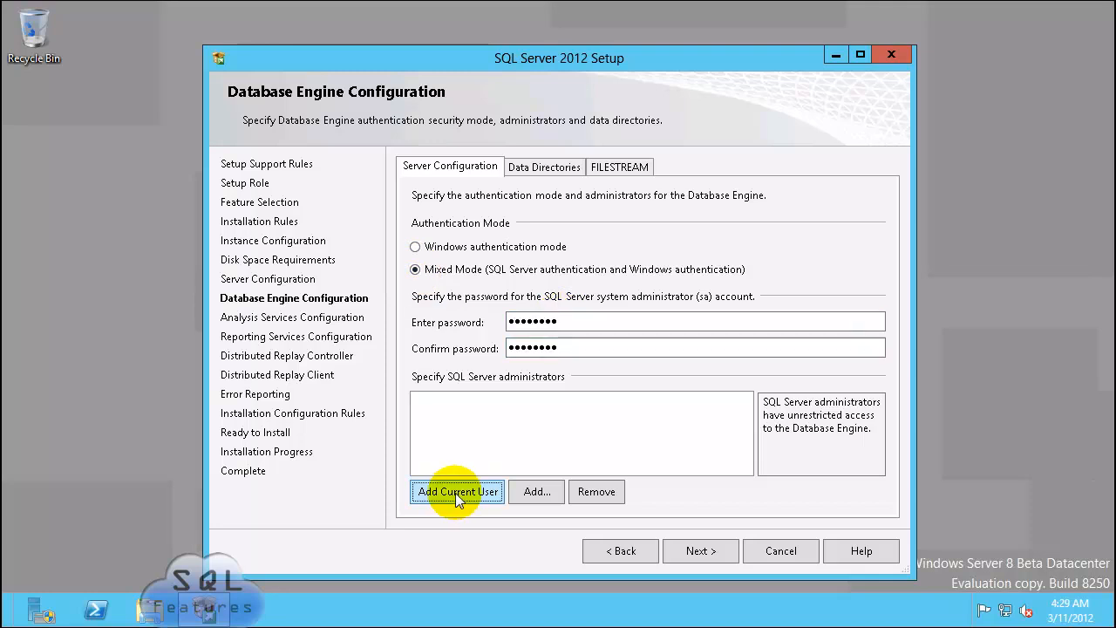
Step: Set the Database Engine data root directory to C:\SQL2012Data
{"action": "left_click", "coordinate": [542, 169]}
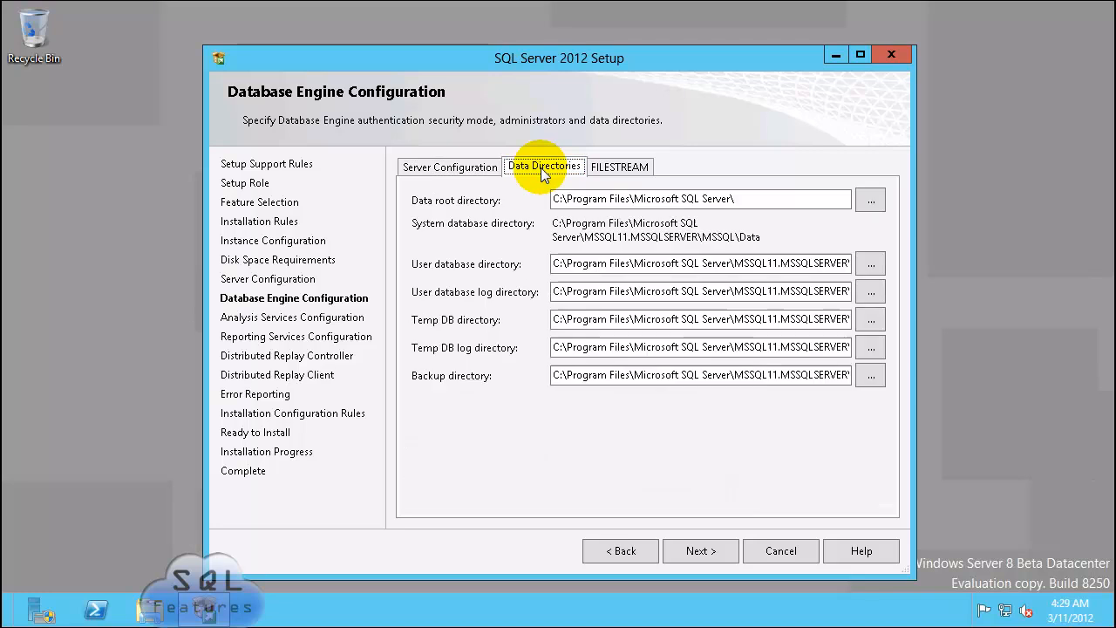
{"action": "left_click", "coordinate": [870, 199]}
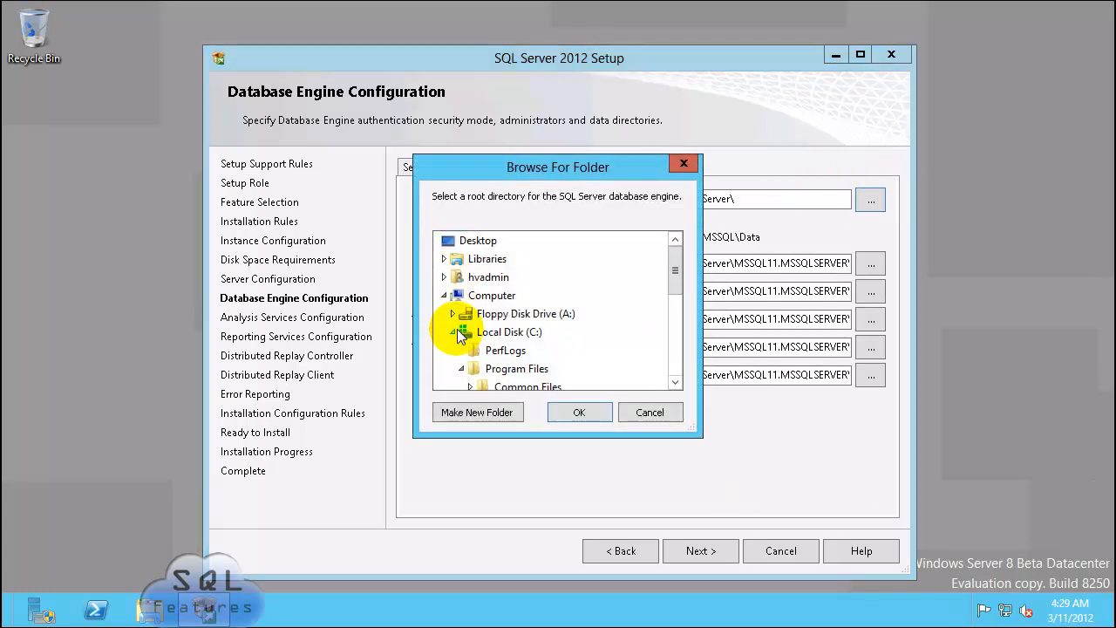
{"action": "left_click", "coordinate": [475, 368]}
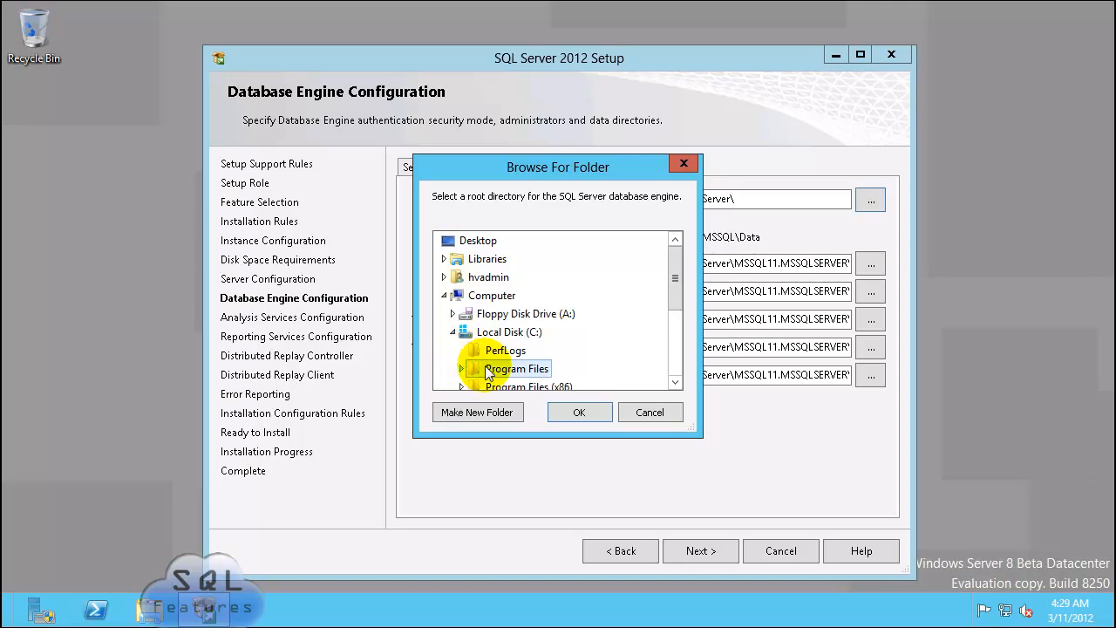
{"action": "scroll", "coordinate": [668, 363], "scroll_direction": "down", "scroll_amount": 3}
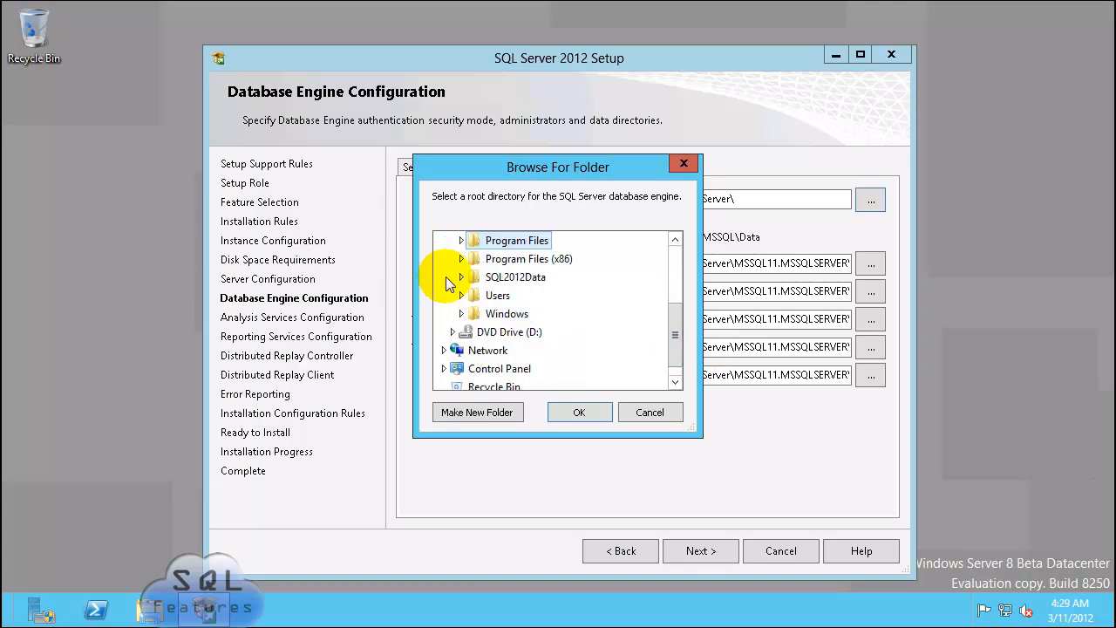
{"action": "left_click", "coordinate": [502, 279]}
{"action": "left_click", "coordinate": [571, 407]}
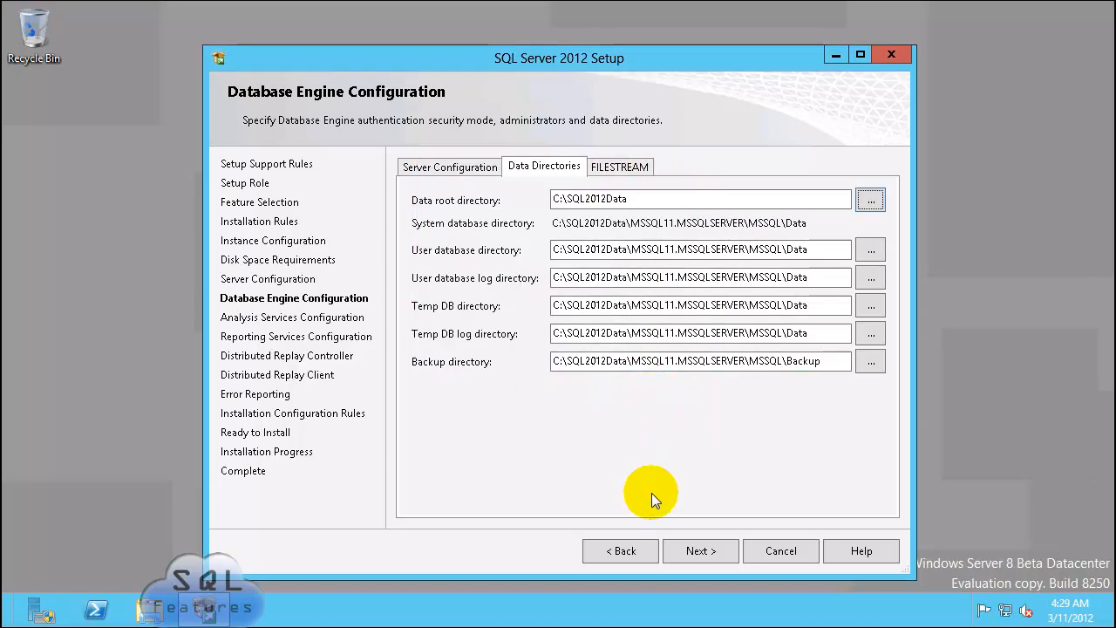
{"action": "left_click", "coordinate": [697, 549]}
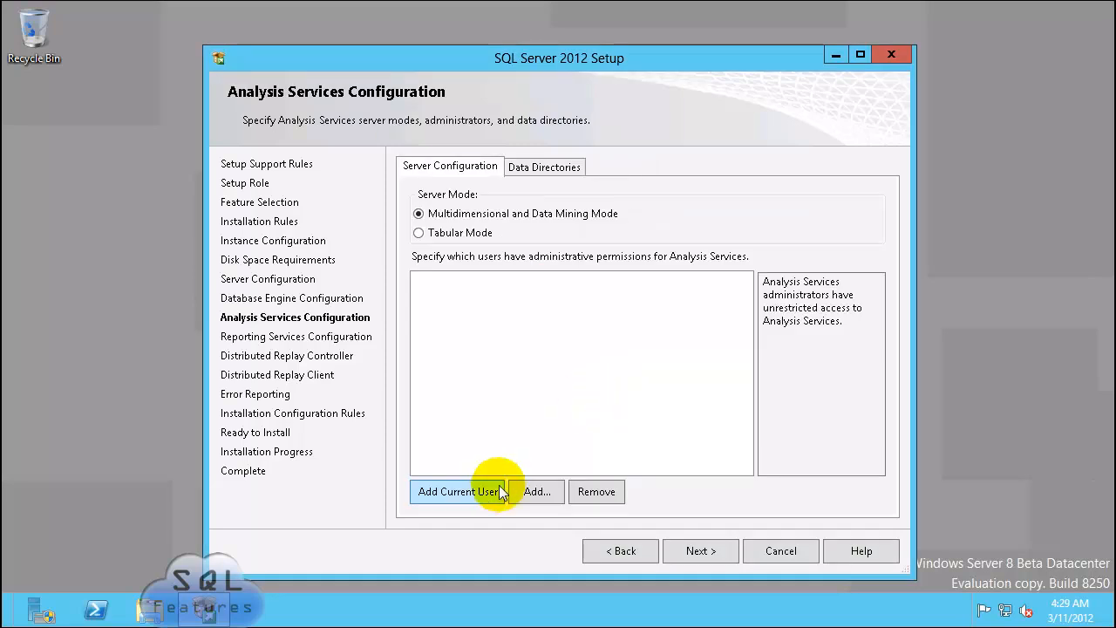
Step: Add the current user as Analysis Services administrator and move the Data directory to C:\SQL2012Data
{"action": "left_click", "coordinate": [481, 492]}
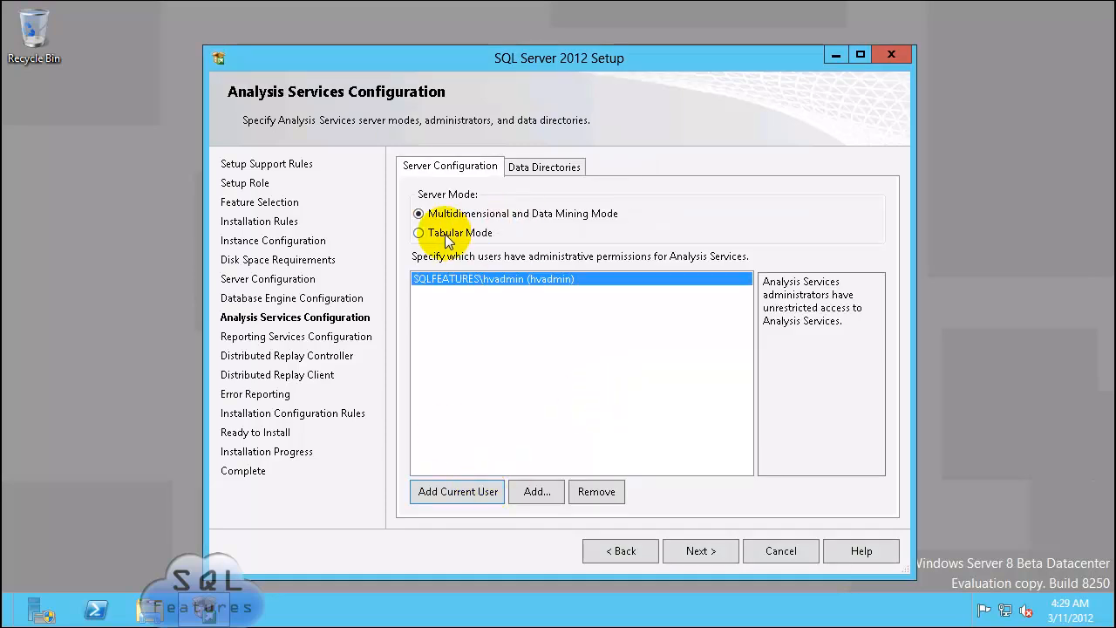
{"action": "left_click", "coordinate": [544, 167]}
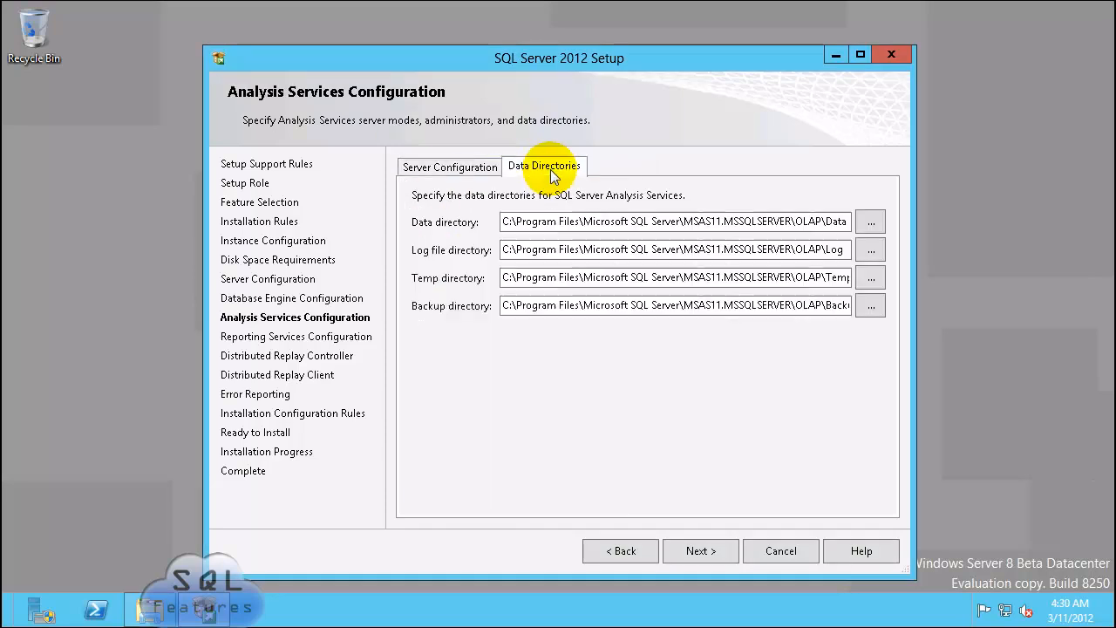
{"action": "left_click", "coordinate": [645, 221]}
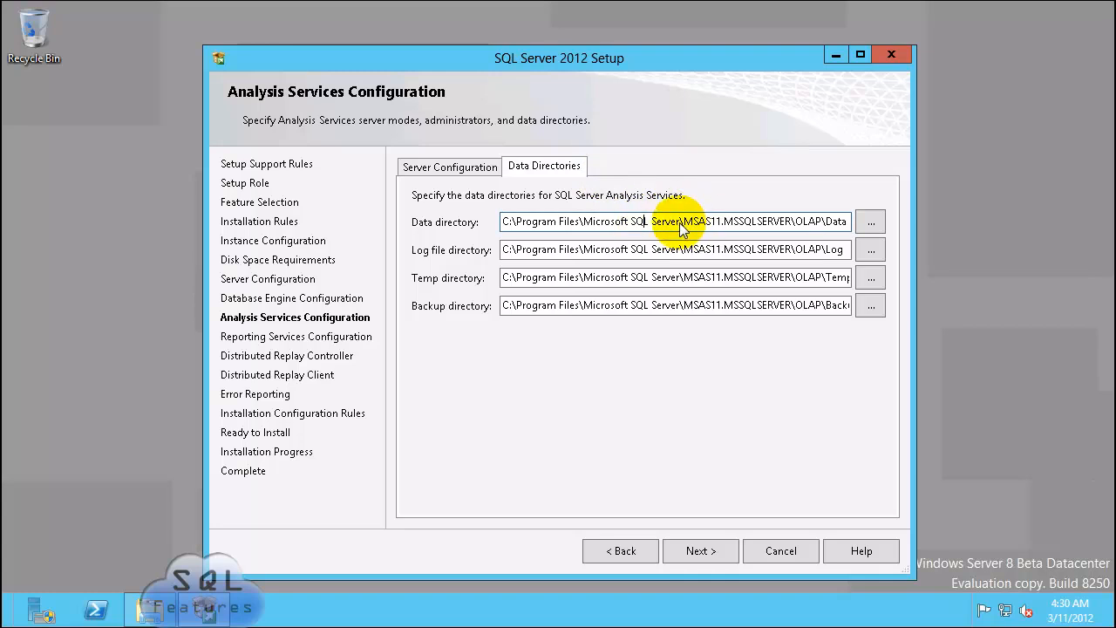
{"action": "left_click_drag", "start_coordinate": [682, 225], "coordinate": [427, 228]}
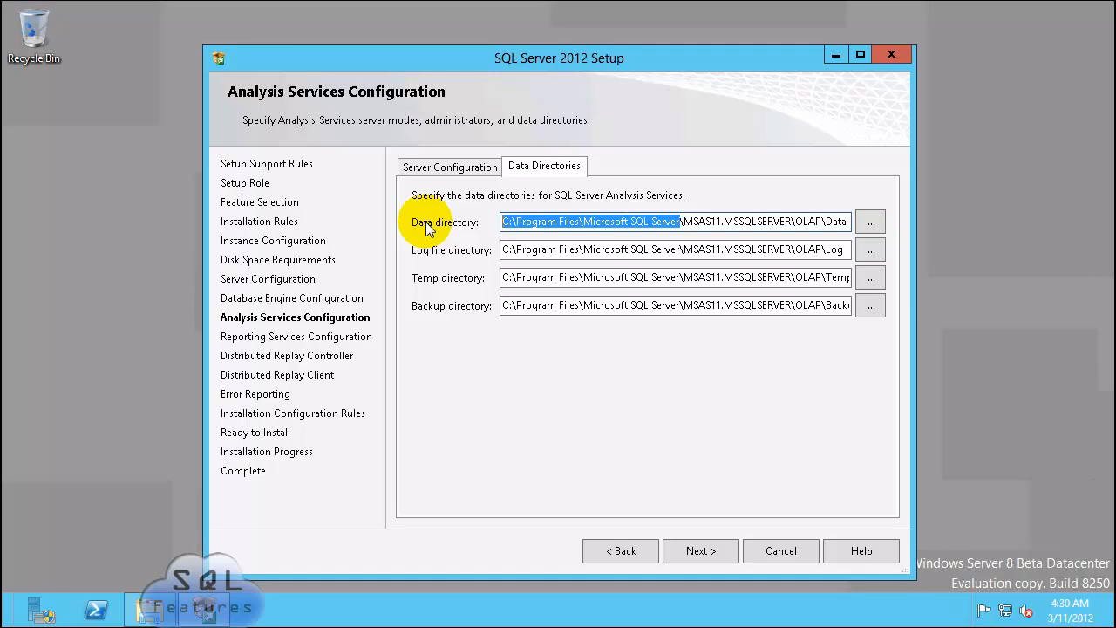
{"action": "type", "text": "C:\\SQL2012Data"}
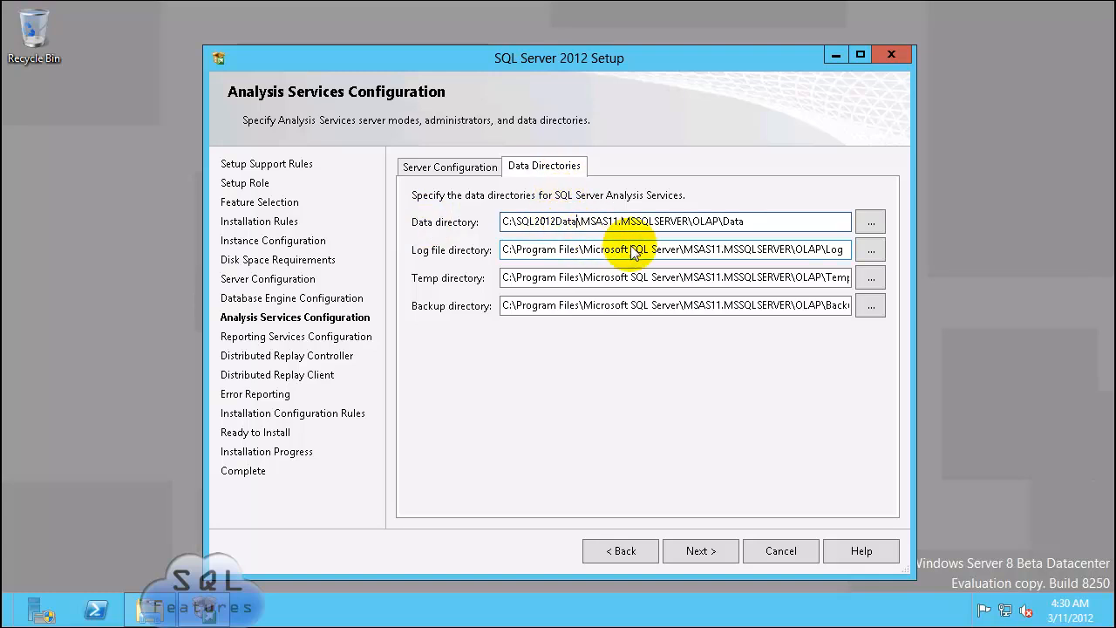
Step: Move the Log, Temp and Backup directories under C:\SQL2012Data too
{"action": "left_click_drag", "start_coordinate": [681, 250], "coordinate": [320, 210]}
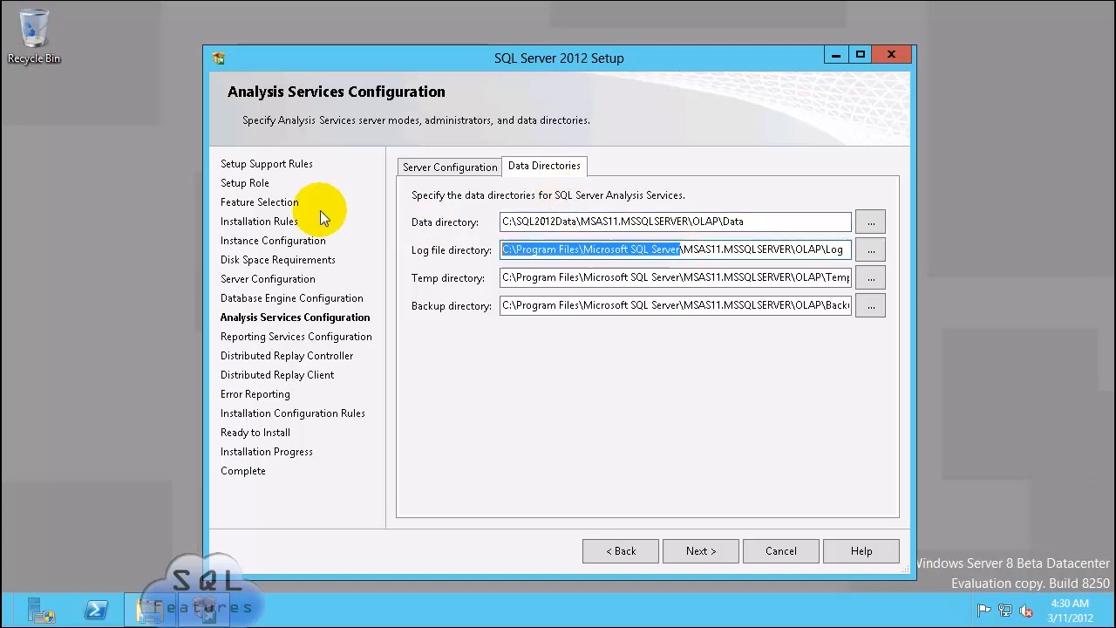
{"action": "type", "text": "C:\\SQL2012Data"}
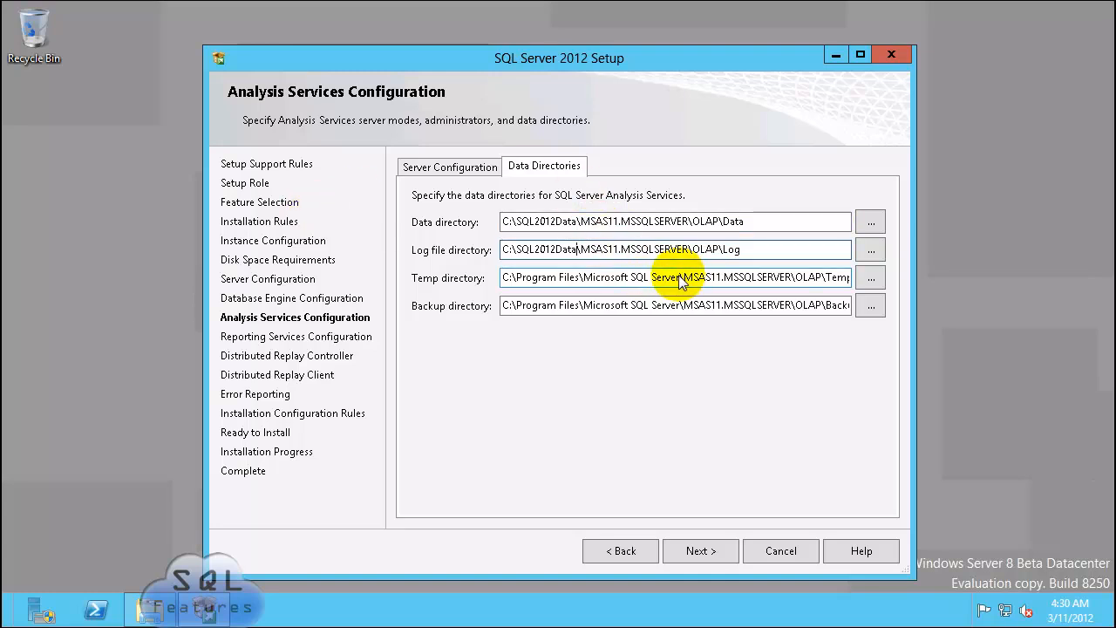
{"action": "left_click_drag", "start_coordinate": [681, 278], "coordinate": [360, 273]}
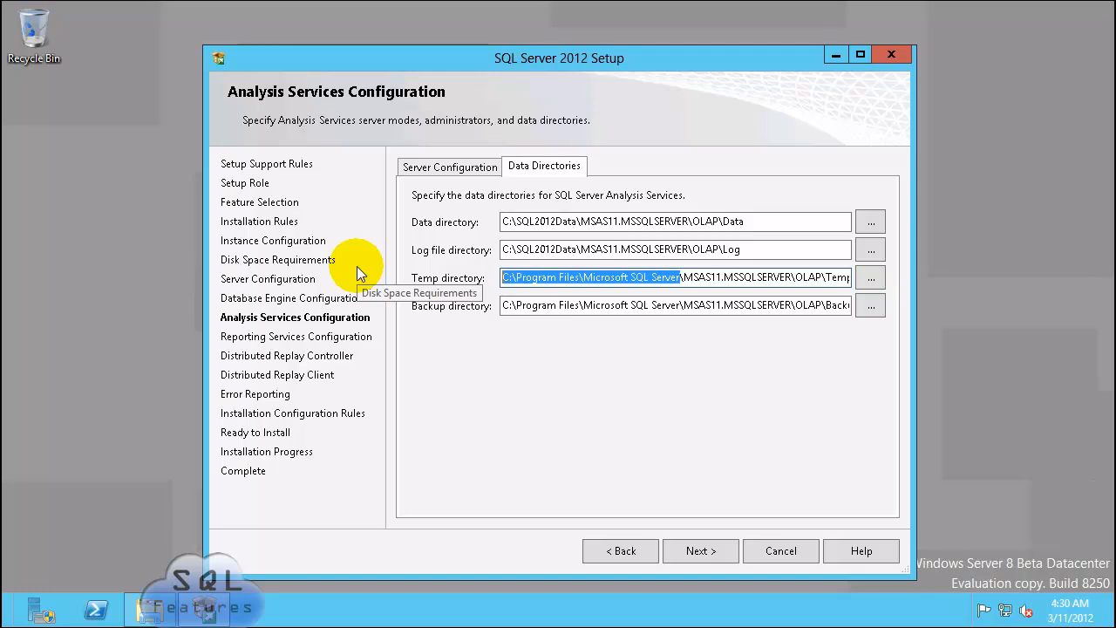
{"action": "type", "text": "C:\\SQL2012Data"}
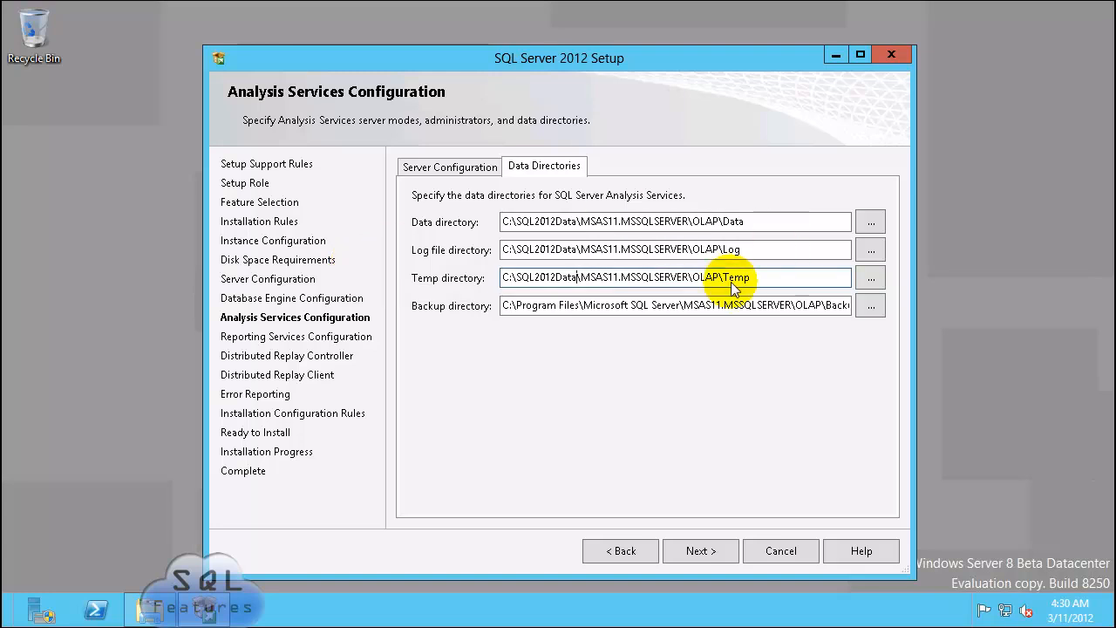
{"action": "left_click_drag", "start_coordinate": [681, 306], "coordinate": [415, 307]}
{"action": "type", "text": "C:\\SQL2012Data"}
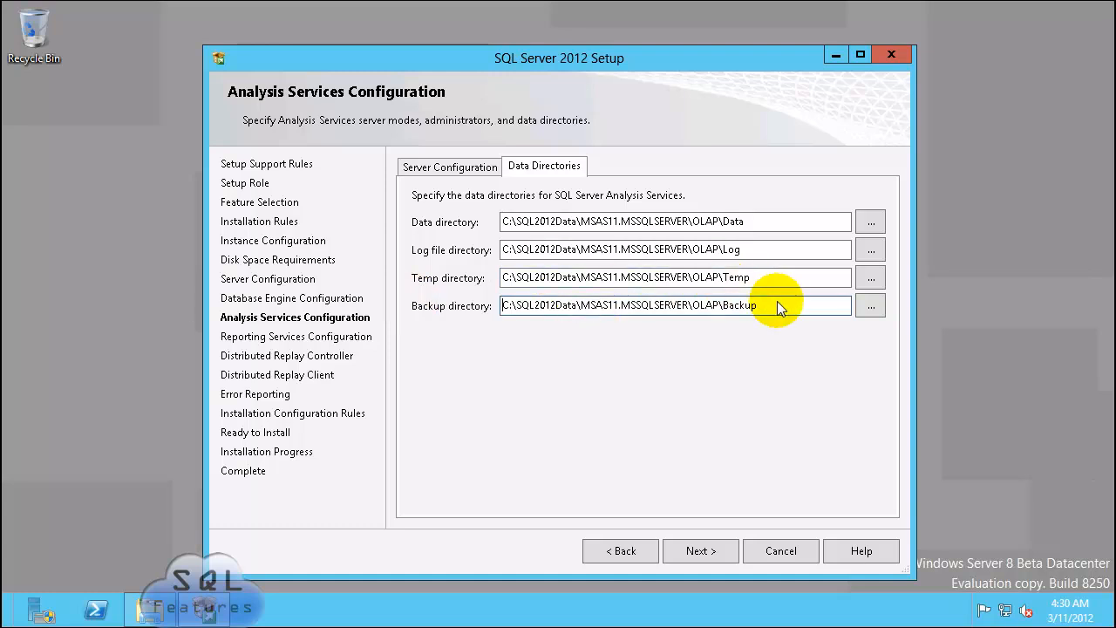
{"action": "left_click", "coordinate": [707, 551]}
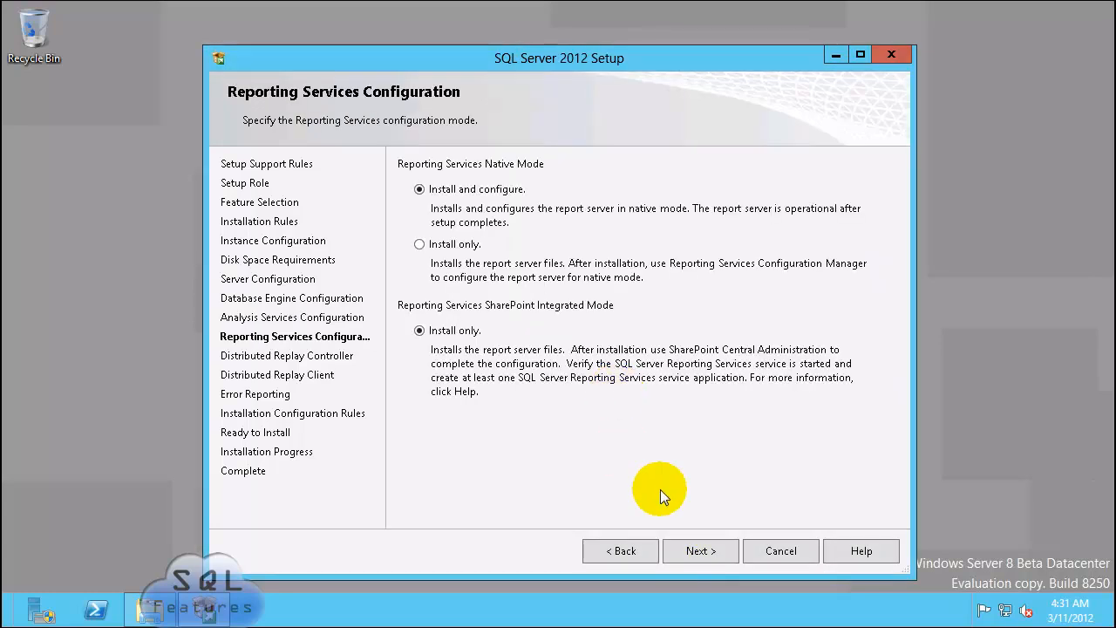
Step: Keep the Reporting Services mode, grant the current user Distributed Replay Controller access, and name the controller DRCCTR
{"action": "left_click", "coordinate": [702, 551]}
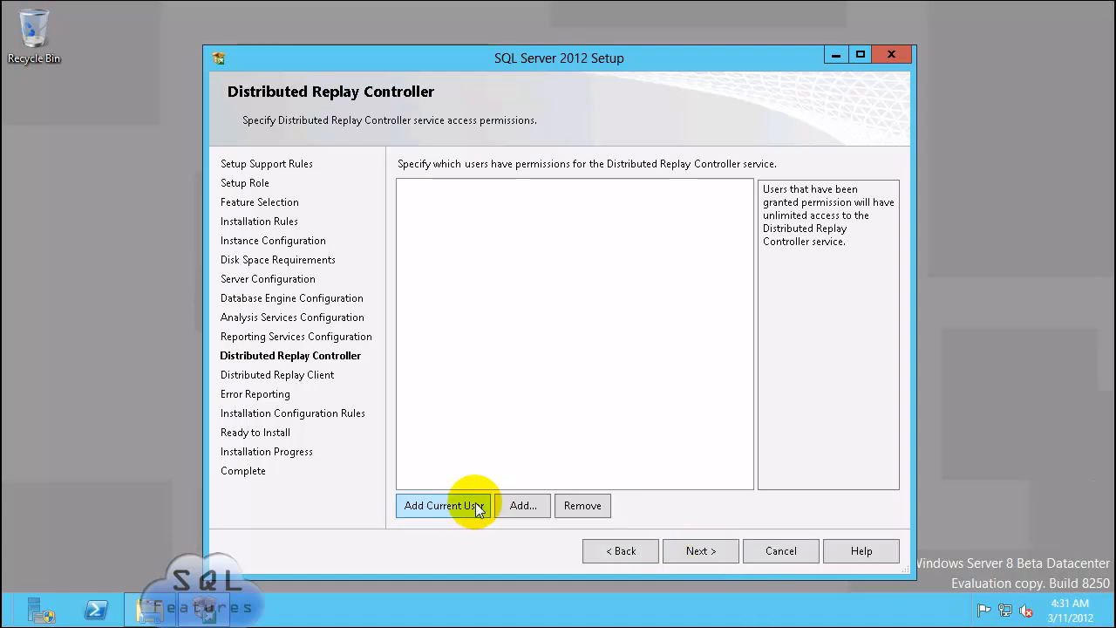
{"action": "left_click", "coordinate": [477, 509]}
{"action": "left_click", "coordinate": [717, 552]}
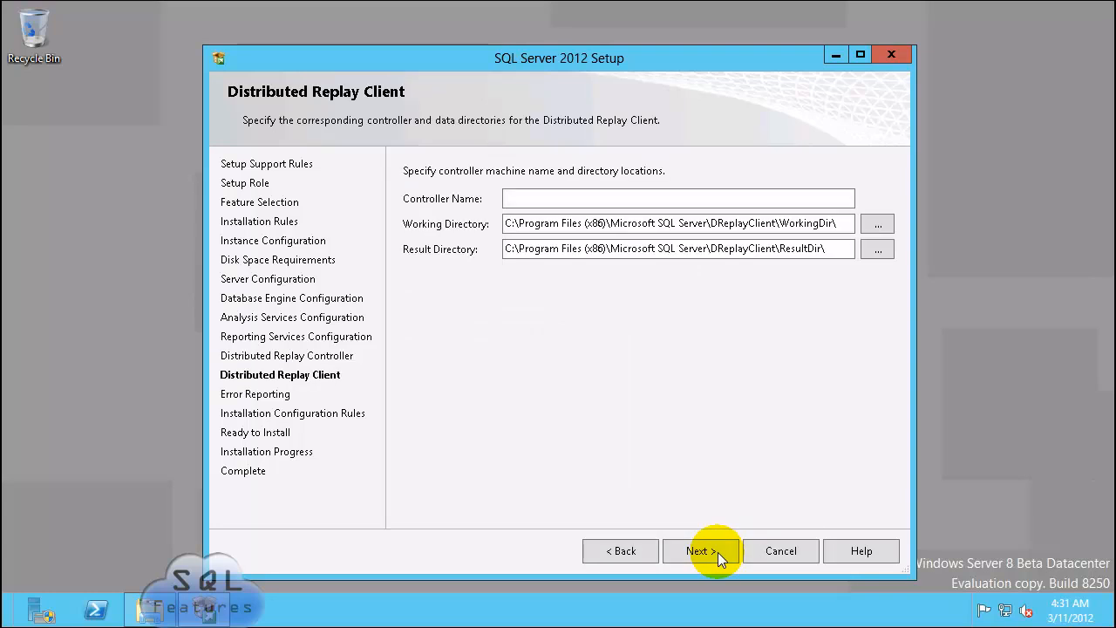
{"action": "left_click", "coordinate": [753, 199]}
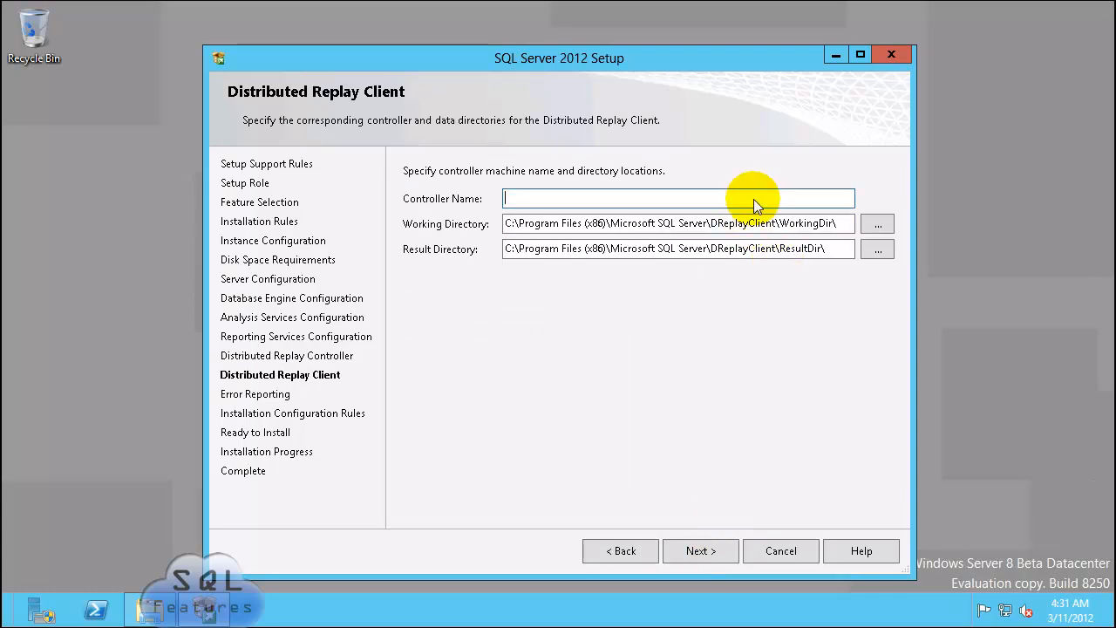
{"action": "type", "text": "DRCCTR"}
Step: Set the working directory to C:\SQL2012Data\DReplayClient\WorkingDir
{"action": "left_click", "coordinate": [877, 224]}
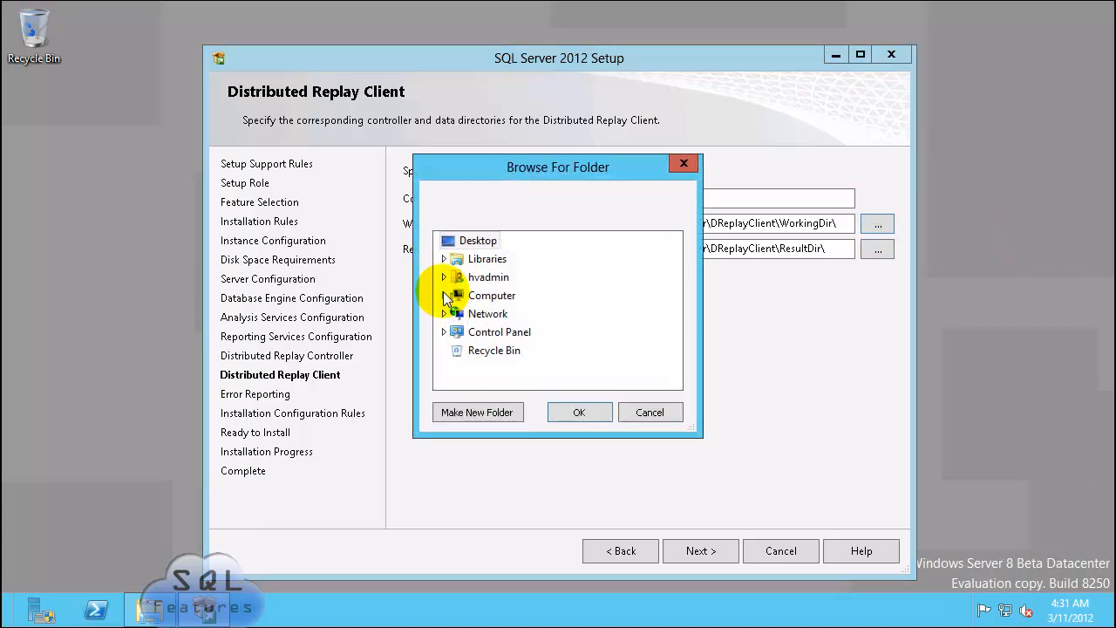
{"action": "left_click", "coordinate": [445, 296]}
{"action": "left_click", "coordinate": [453, 332]}
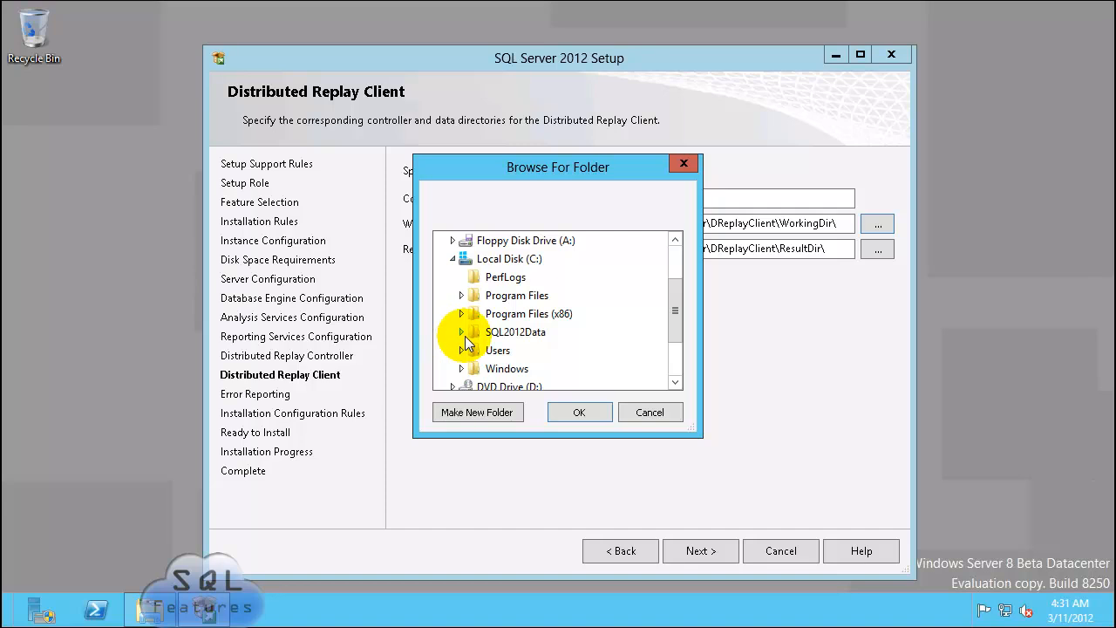
{"action": "left_click", "coordinate": [461, 332]}
{"action": "left_click", "coordinate": [471, 350]}
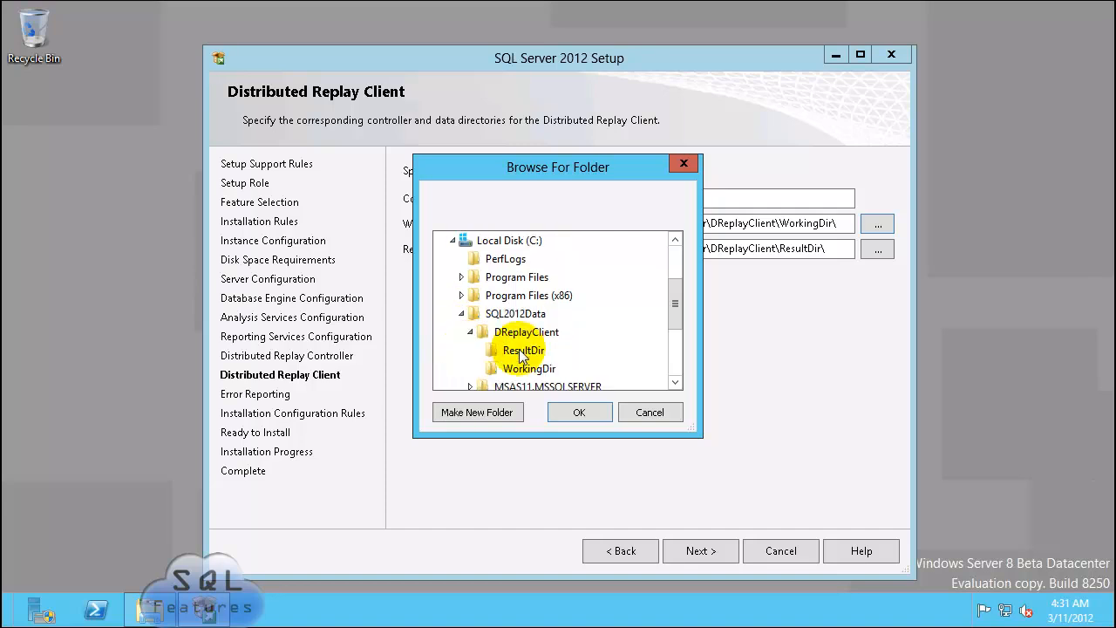
{"action": "left_click", "coordinate": [526, 369]}
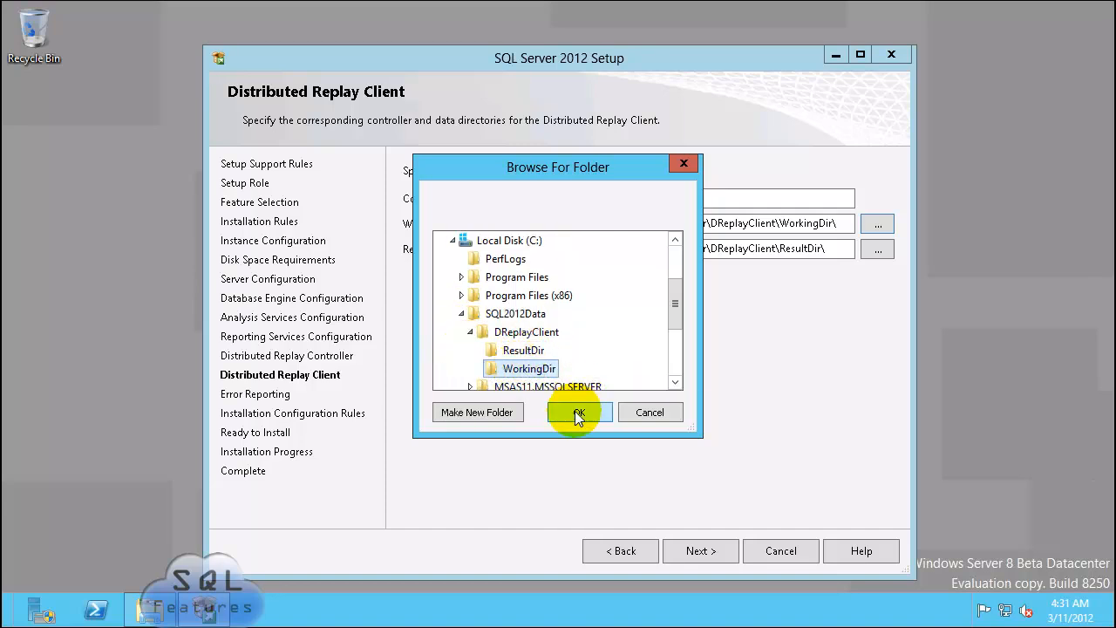
{"action": "left_click", "coordinate": [574, 411]}
Step: Set the result directory to C:\SQL2012Data\DReplayClient\ResultDir and proceed to the rules check
{"action": "left_click", "coordinate": [877, 249]}
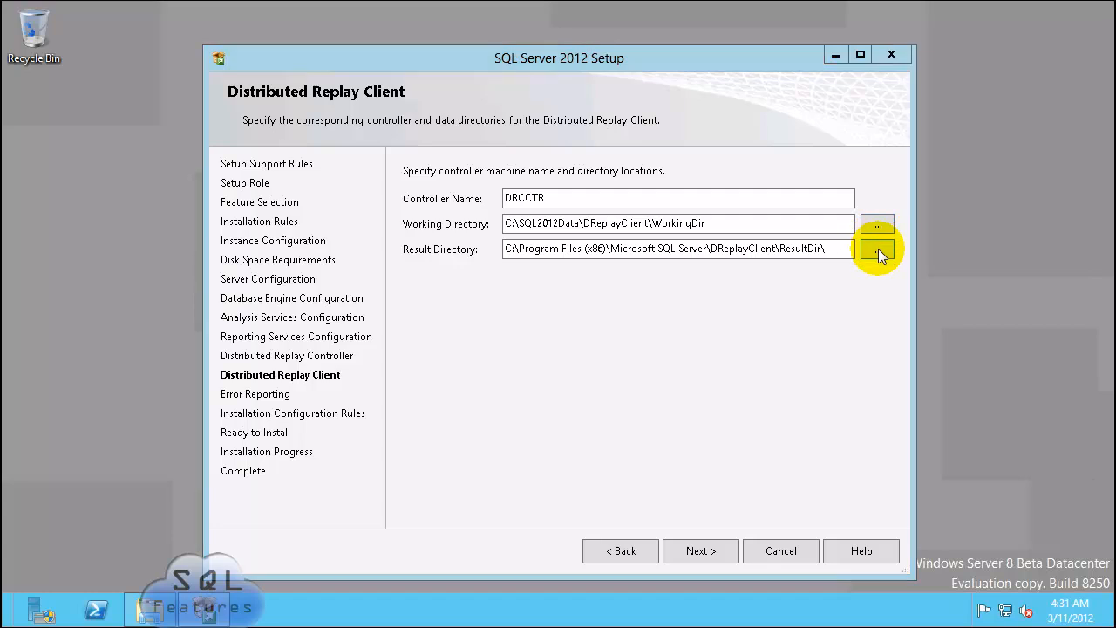
{"action": "left_click", "coordinate": [445, 297]}
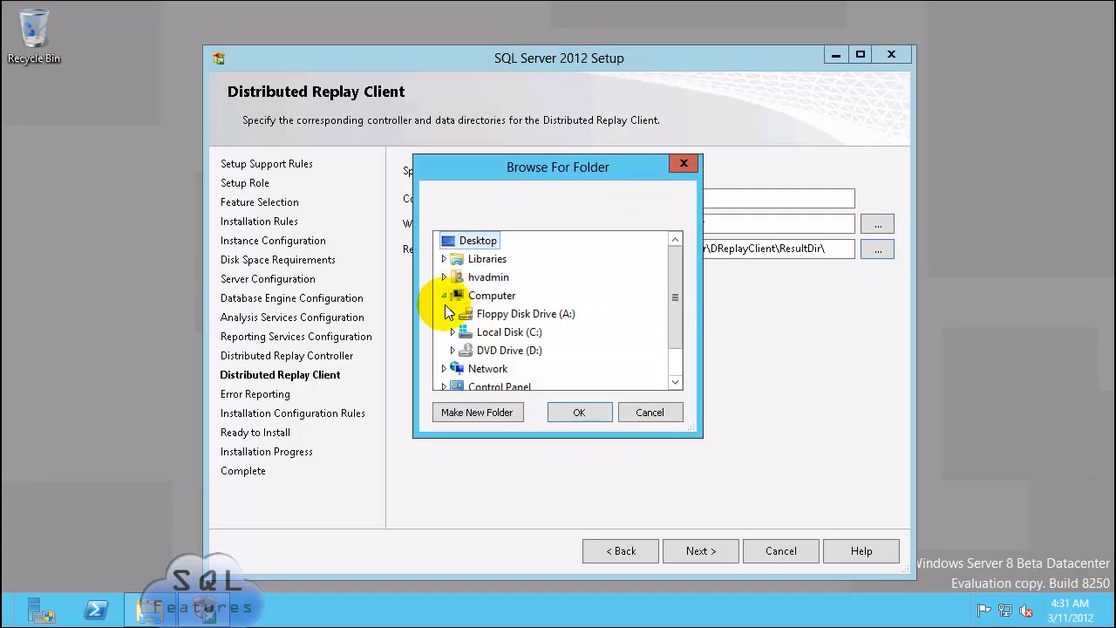
{"action": "left_click", "coordinate": [453, 333]}
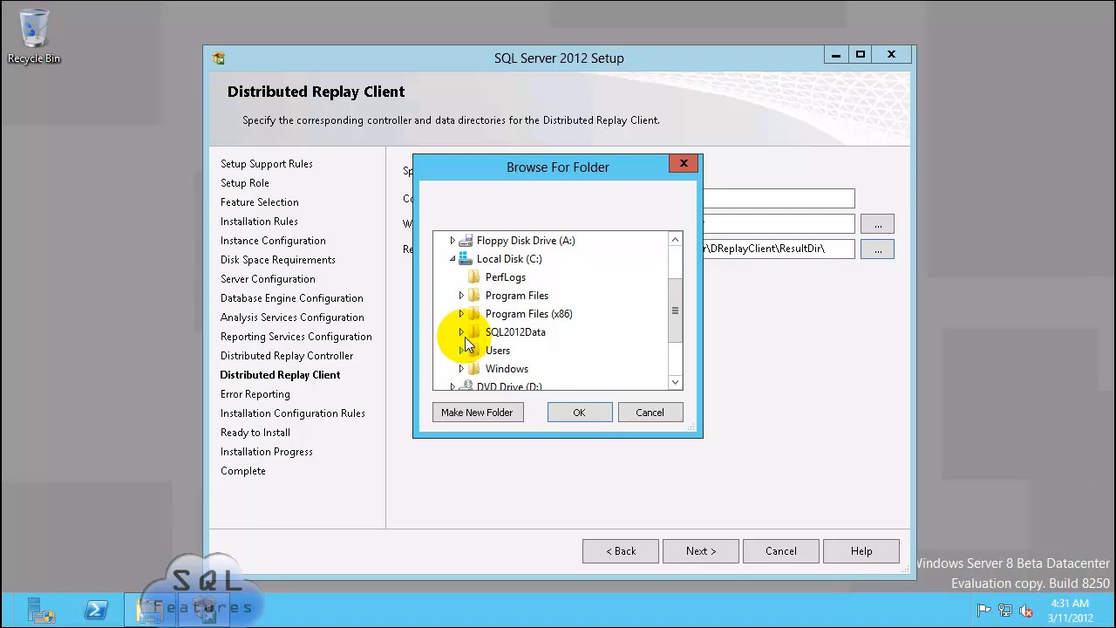
{"action": "left_click", "coordinate": [461, 332]}
{"action": "left_click", "coordinate": [471, 354]}
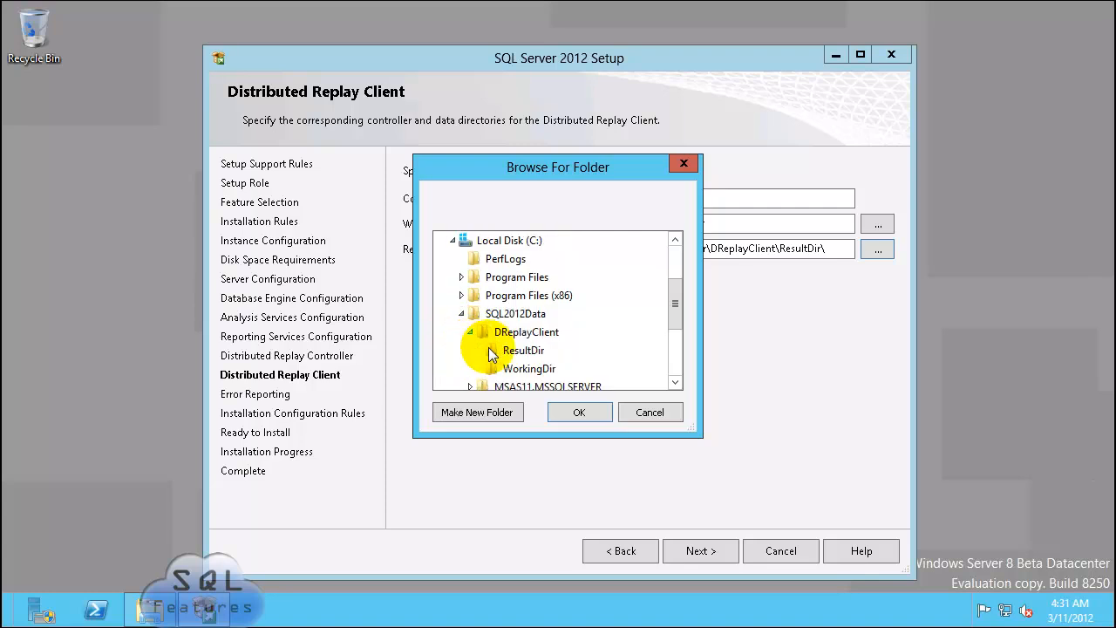
{"action": "left_click", "coordinate": [521, 351]}
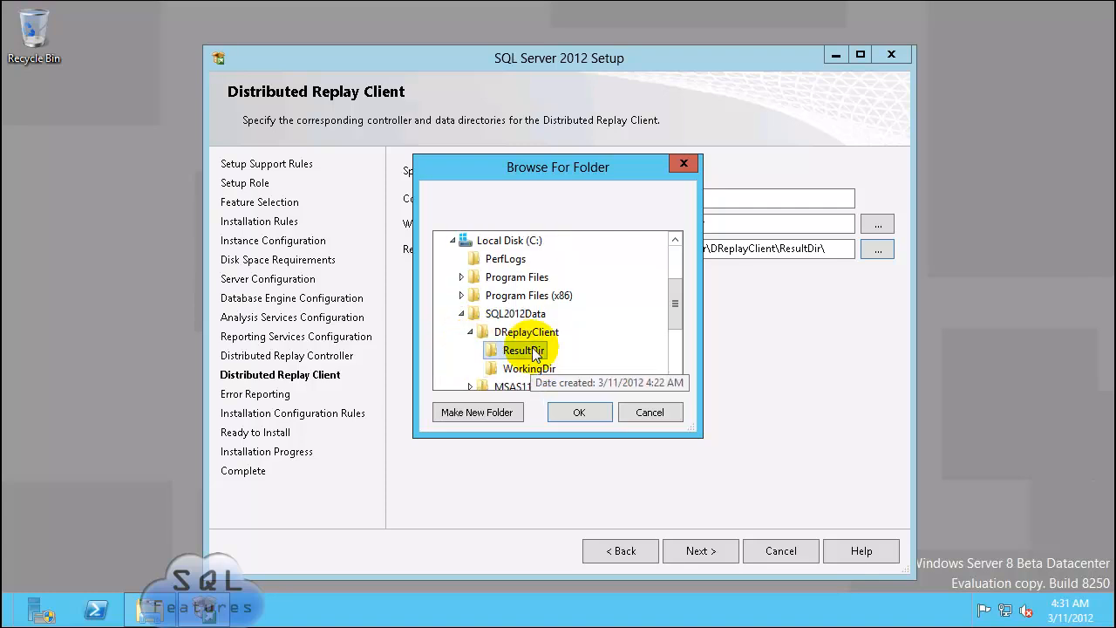
{"action": "left_click", "coordinate": [588, 412]}
{"action": "left_click", "coordinate": [707, 554]}
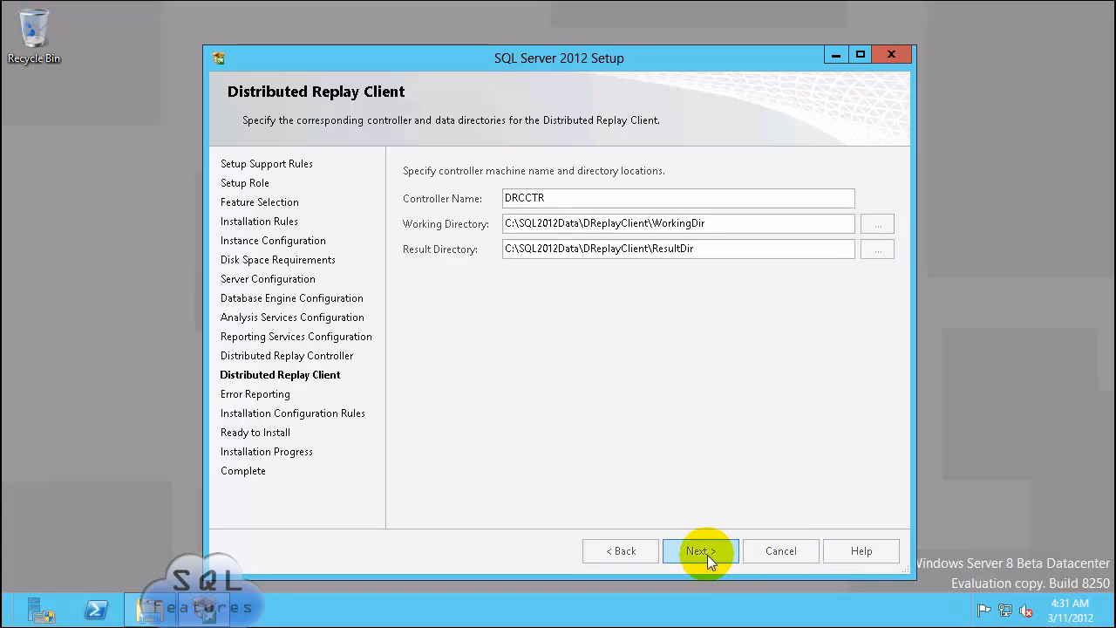
{"action": "left_click", "coordinate": [704, 555]}
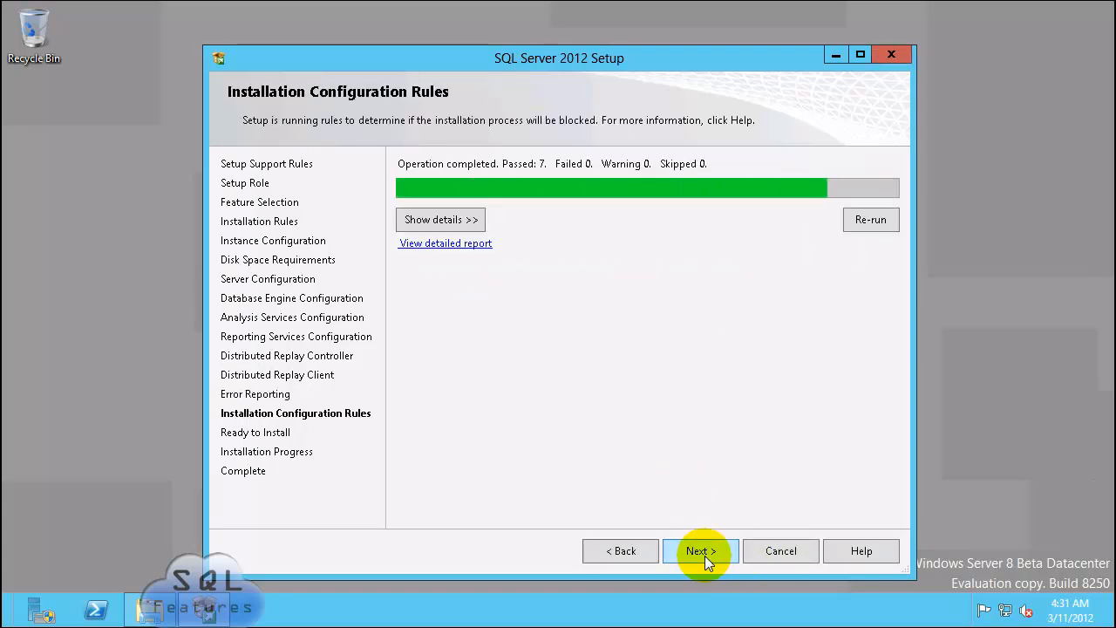
Step: Confirm all configuration rules passed and copy the configuration file path from the Ready to Install summary
{"action": "left_click", "coordinate": [441, 220]}
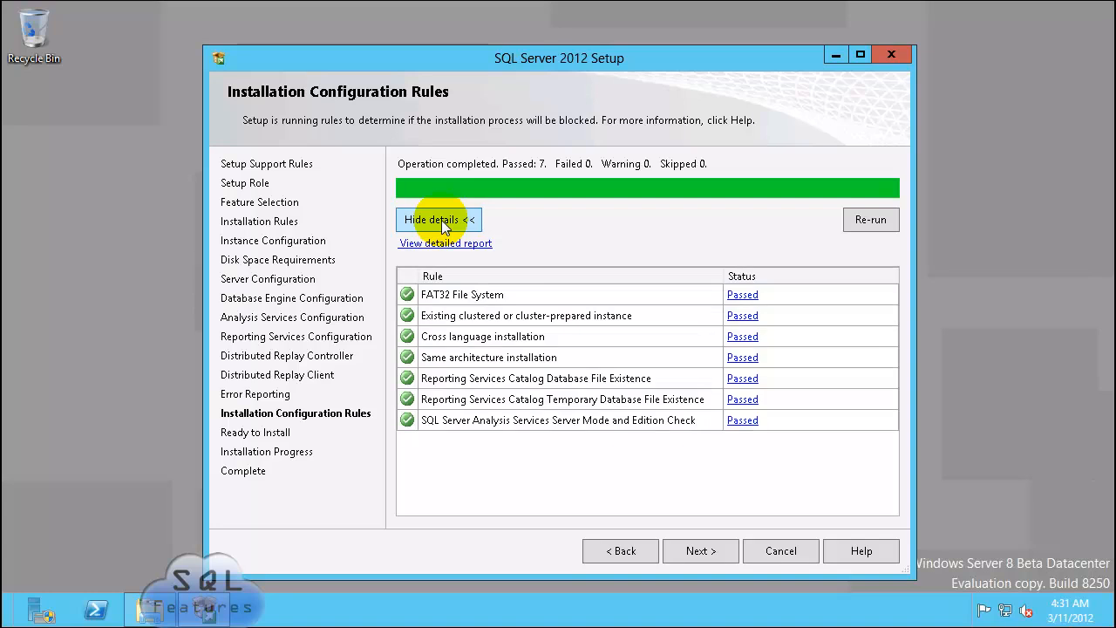
{"action": "left_click", "coordinate": [699, 551]}
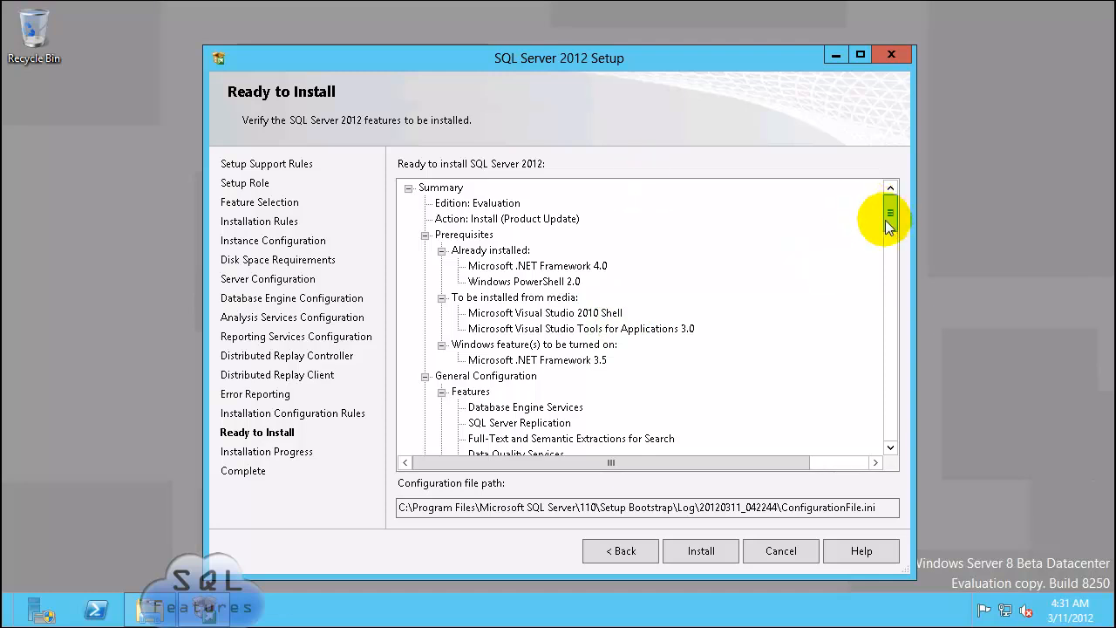
{"action": "left_click_drag", "start_coordinate": [890, 216], "coordinate": [886, 444]}
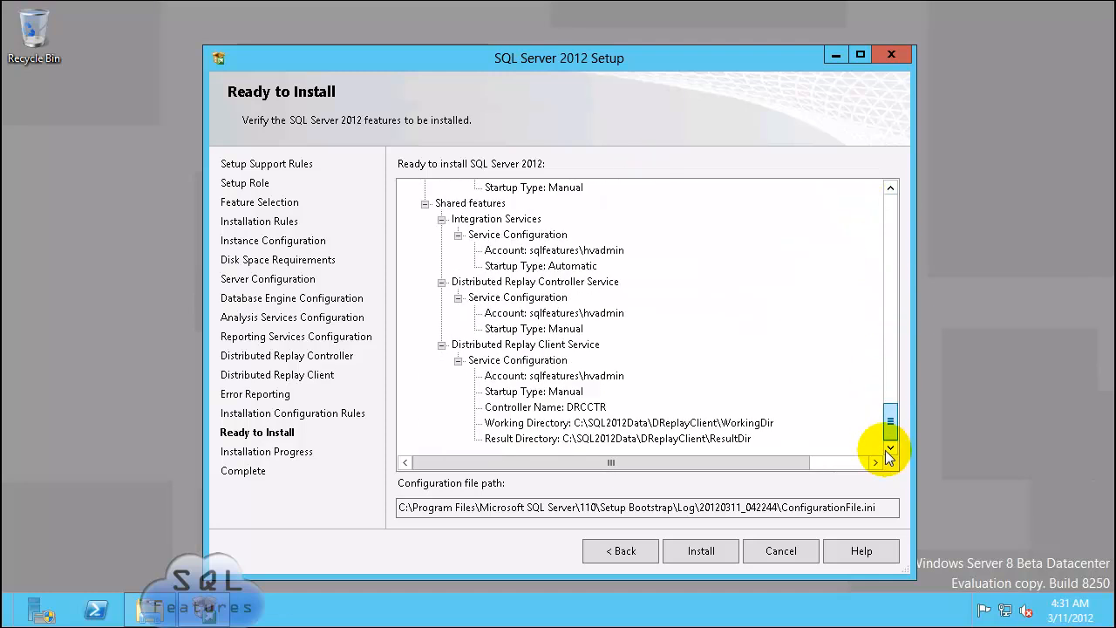
{"action": "left_click_drag", "start_coordinate": [885, 510], "coordinate": [400, 511]}
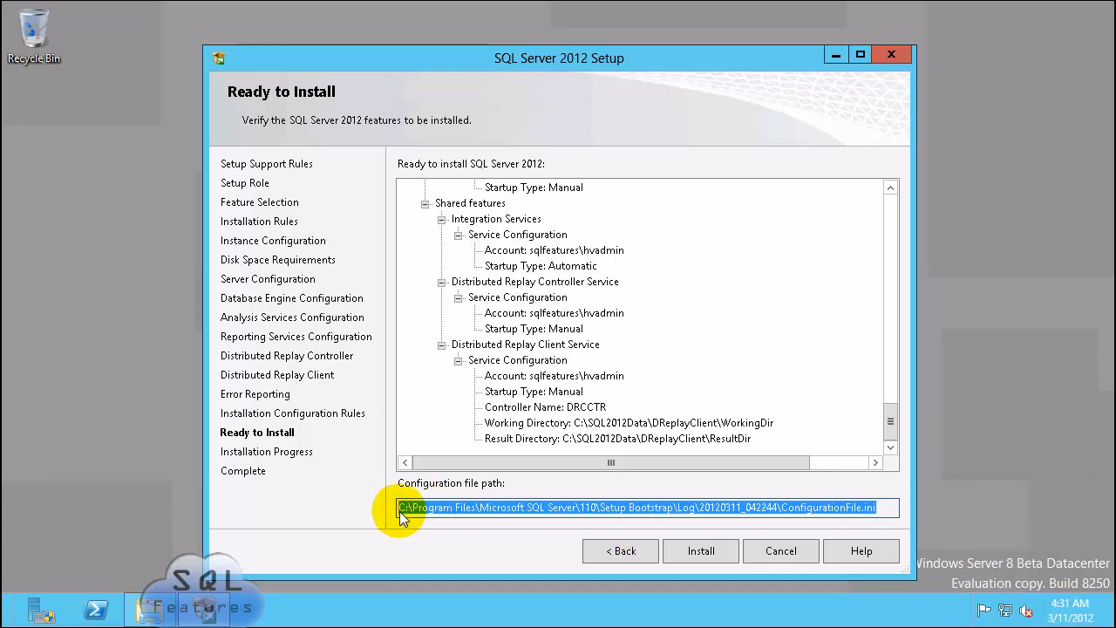
{"action": "right_click", "coordinate": [521, 507]}
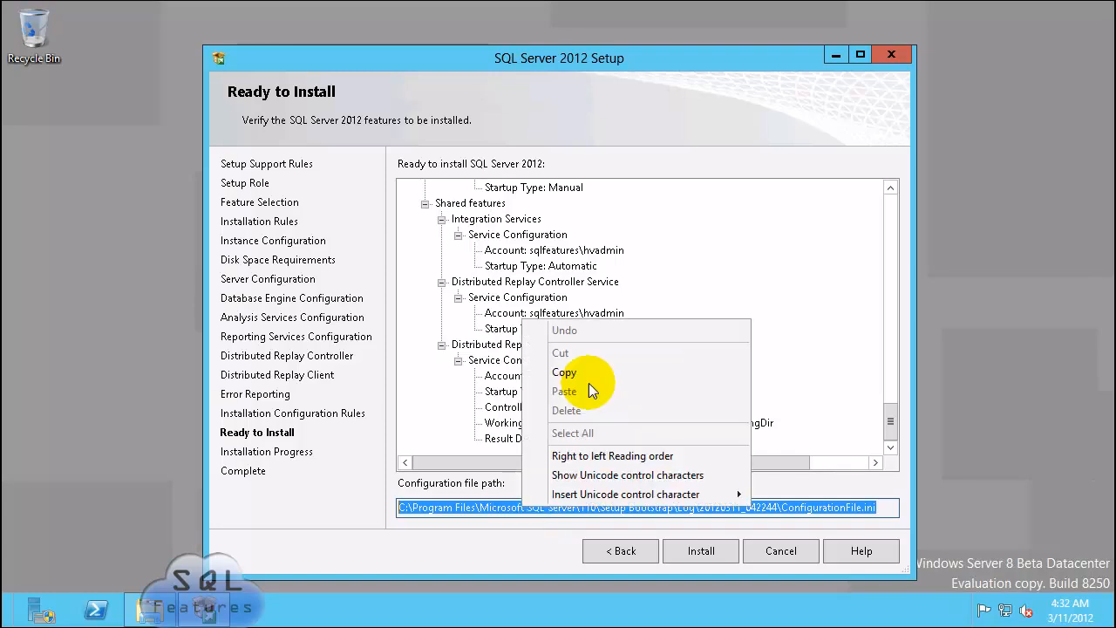
{"action": "left_click", "coordinate": [595, 371]}
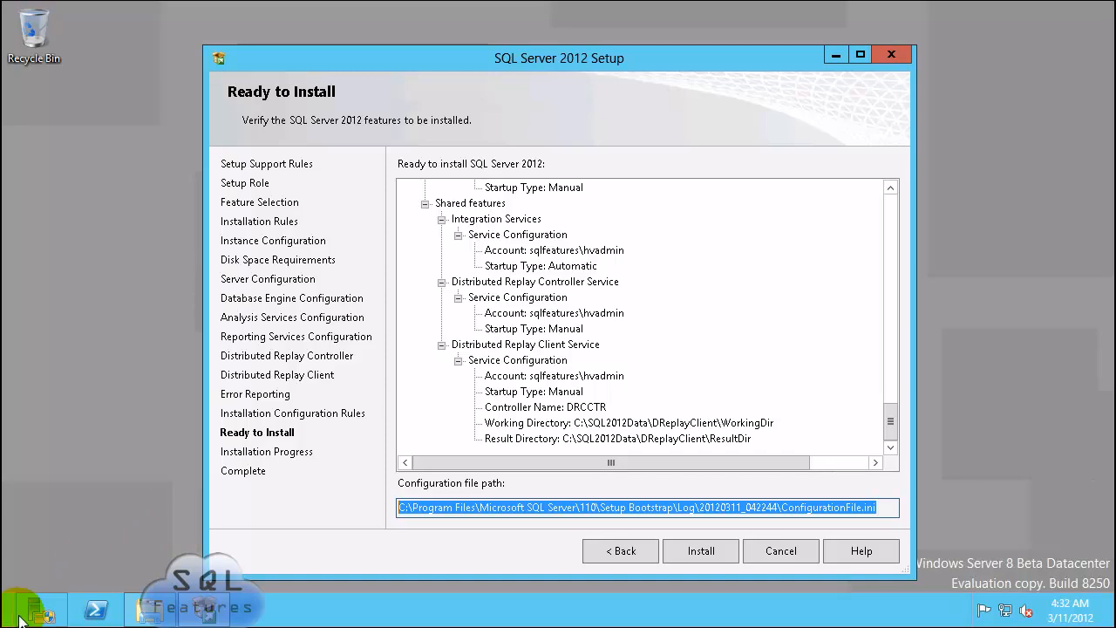
{"action": "left_click", "coordinate": [150, 610]}
Step: Open the copied ConfigurationFile.ini path through the Run prompt
{"action": "key", "text": "super+r"}
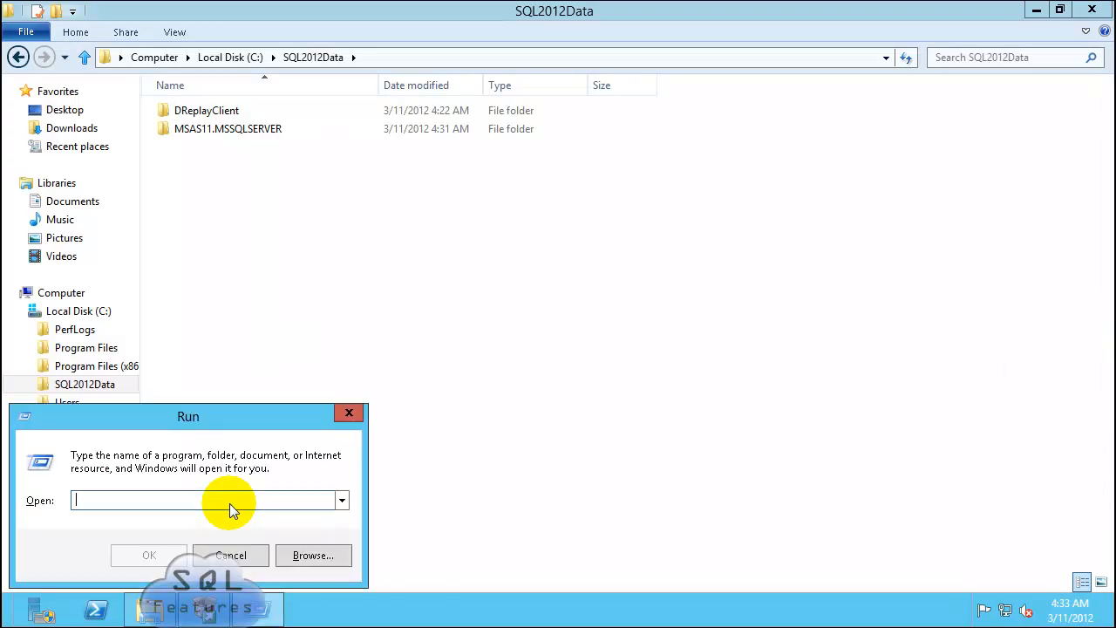
{"action": "key", "text": "ctrl+v"}
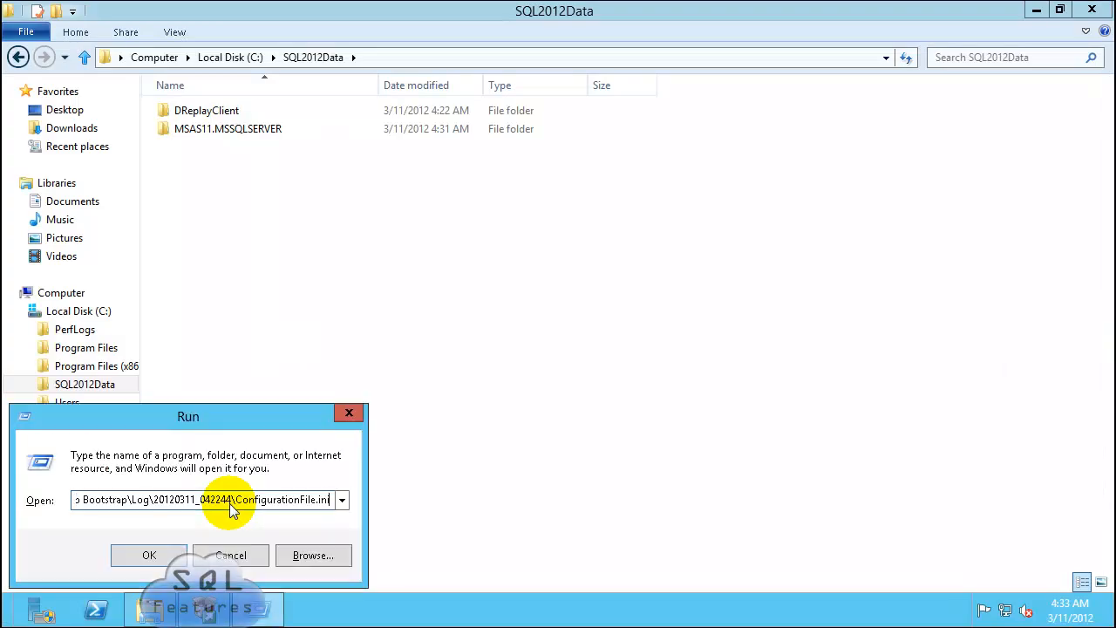
{"action": "key", "text": "Return"}
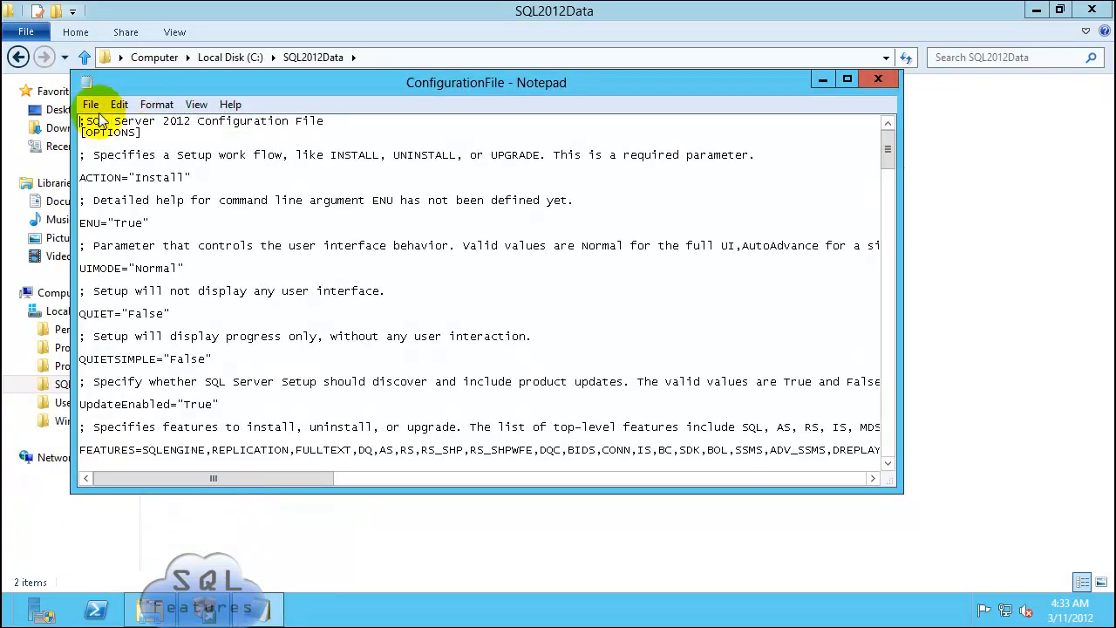
Step: Save the configuration as ConfigurationFile_QDC21 and close Notepad
{"action": "left_click", "coordinate": [90, 104]}
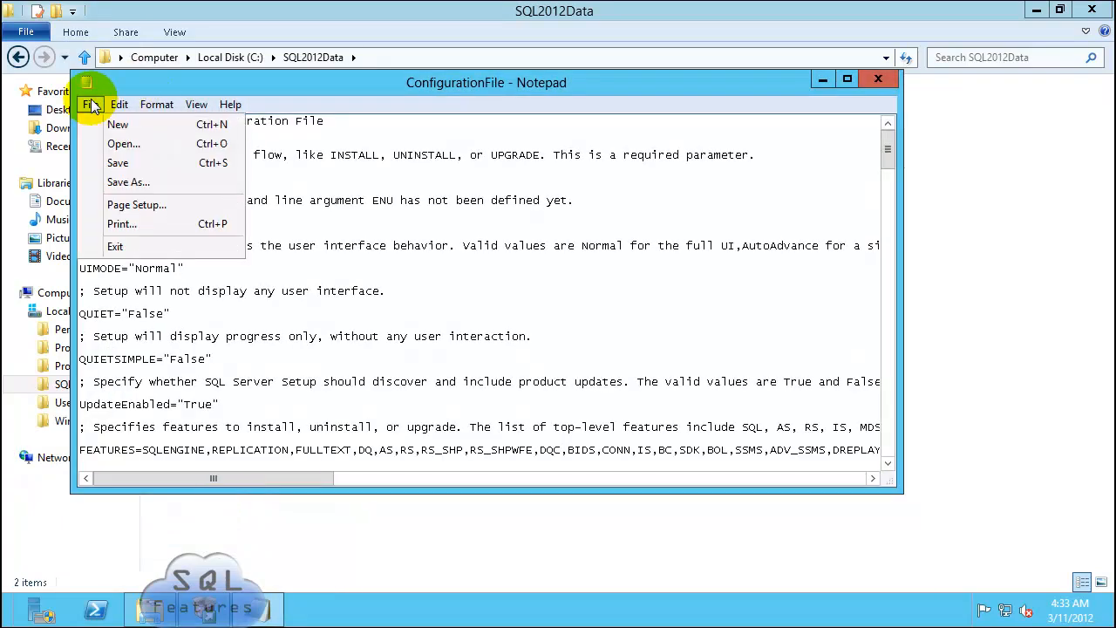
{"action": "left_click", "coordinate": [120, 184]}
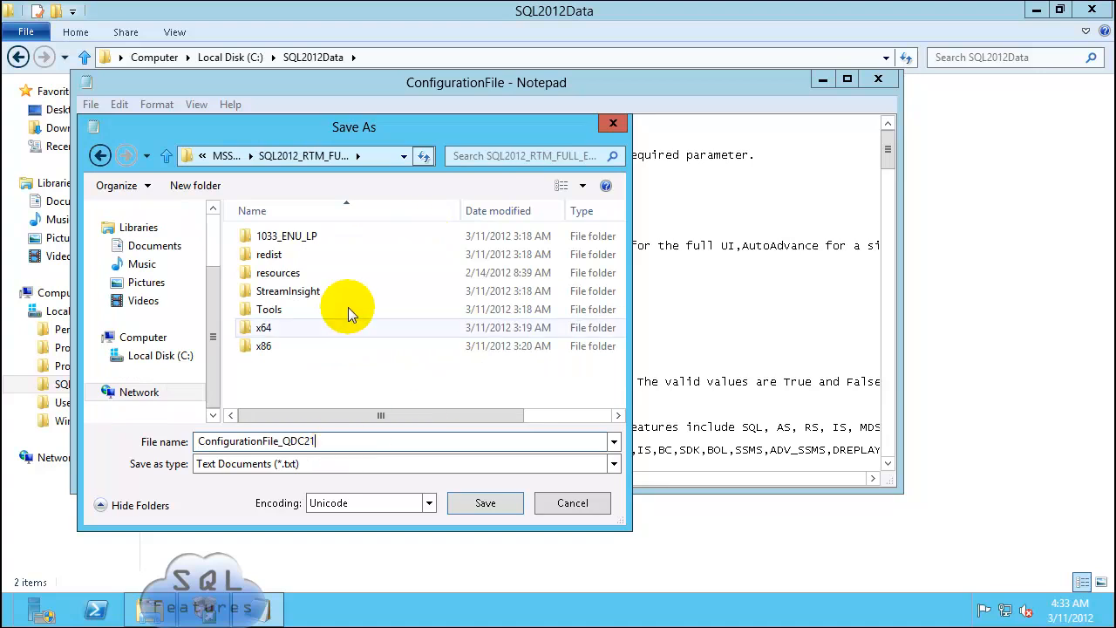
{"action": "left_click_drag", "start_coordinate": [338, 447], "coordinate": [95, 448]}
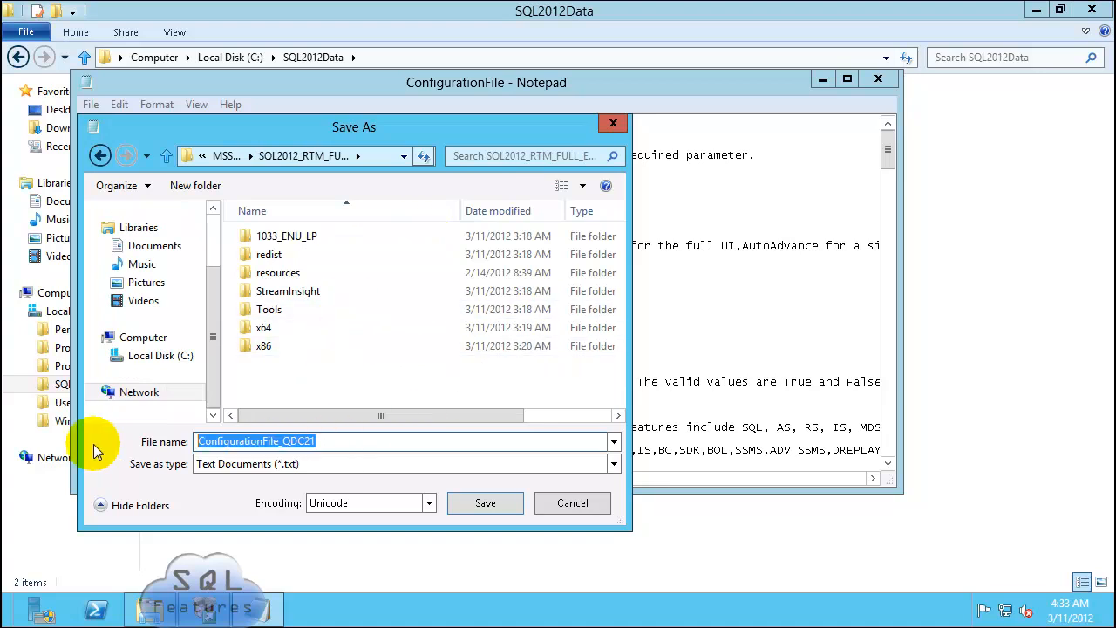
{"action": "left_click", "coordinate": [355, 441]}
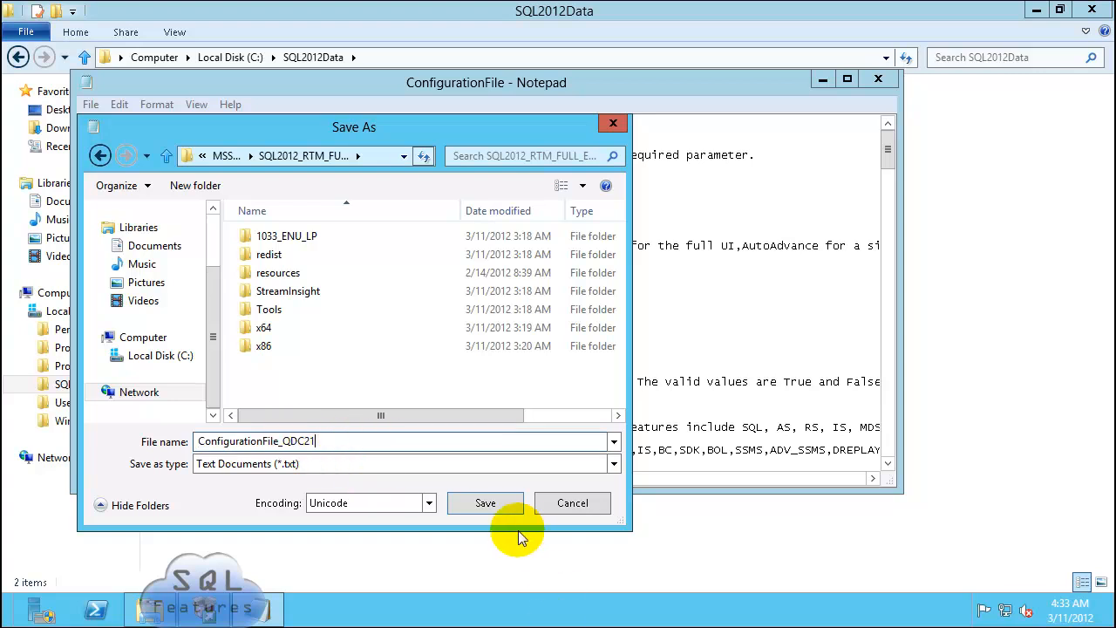
{"action": "left_click", "coordinate": [498, 509]}
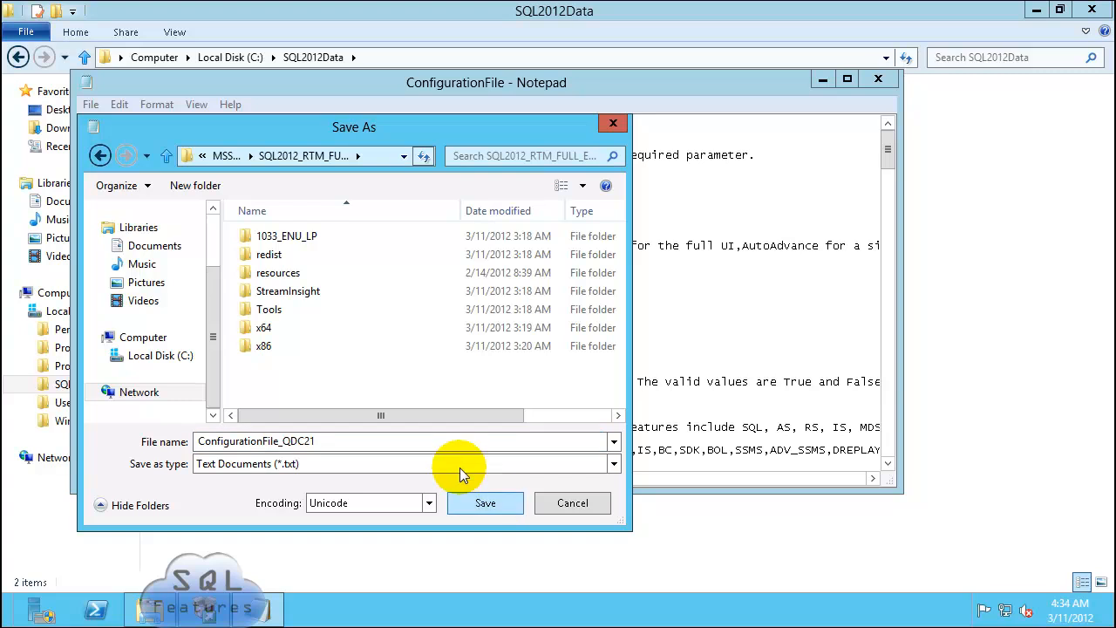
{"action": "left_click", "coordinate": [474, 507]}
{"action": "left_click", "coordinate": [878, 78]}
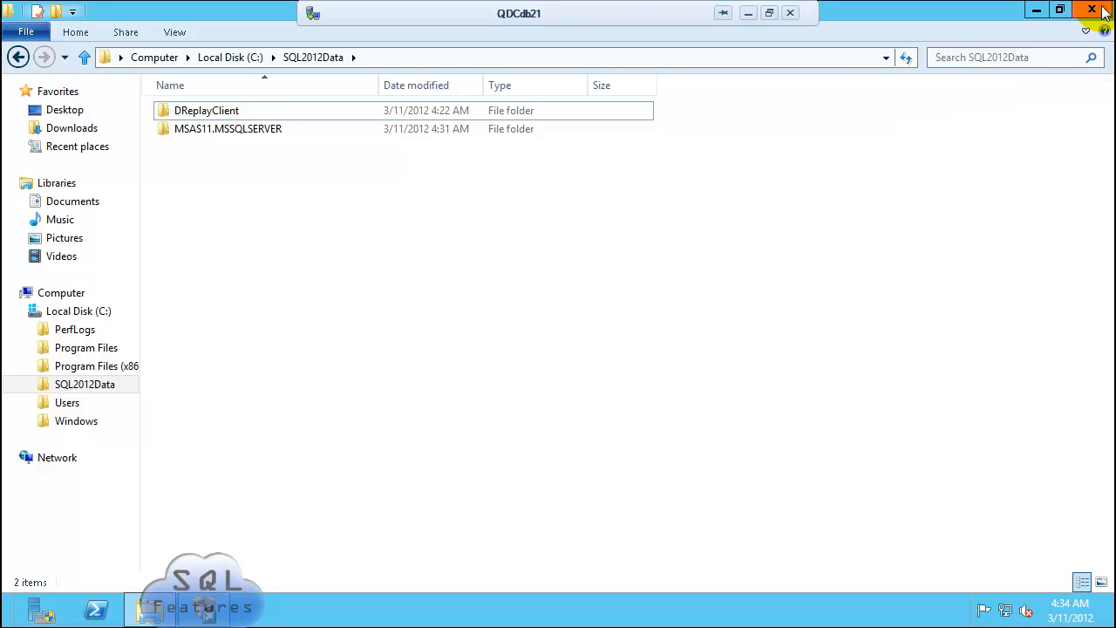
{"action": "left_click", "coordinate": [1033, 9]}
Step: Start the SQL Server installation, then begin a new differencing VHDX hard disk in Hyper-V Manager
{"action": "left_click", "coordinate": [700, 551]}
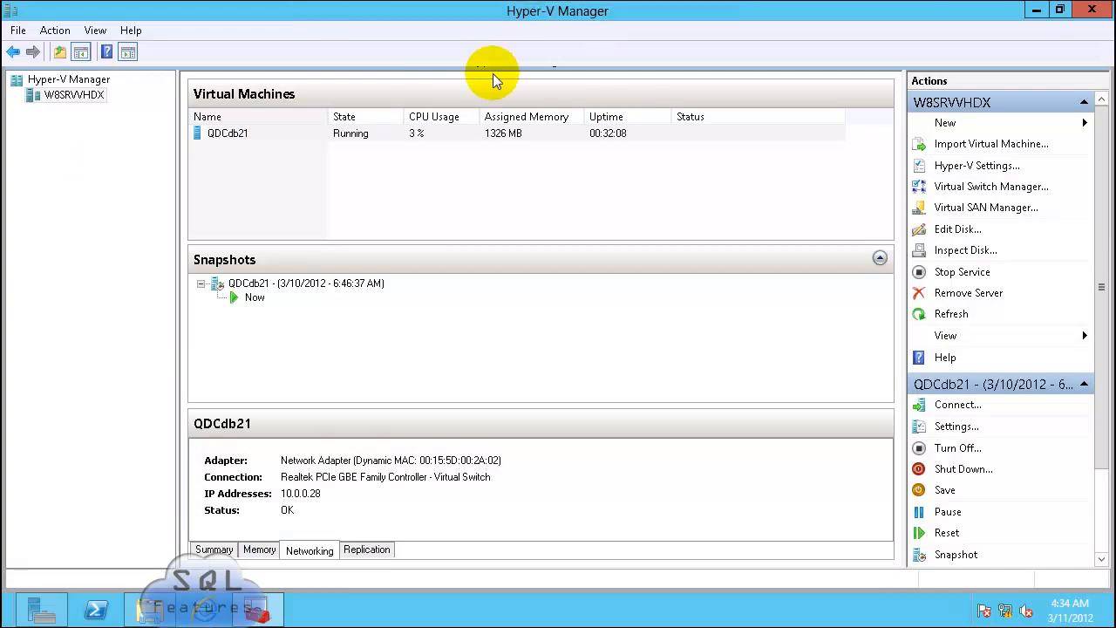
{"action": "left_click", "coordinate": [957, 126]}
{"action": "left_click", "coordinate": [1012, 144]}
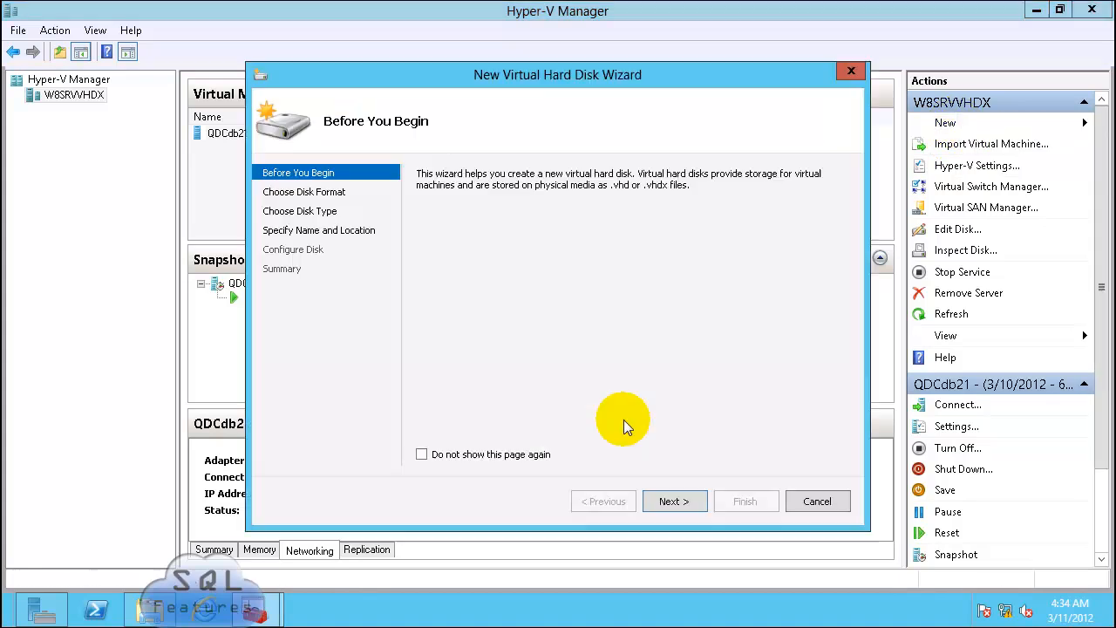
{"action": "left_click", "coordinate": [671, 501]}
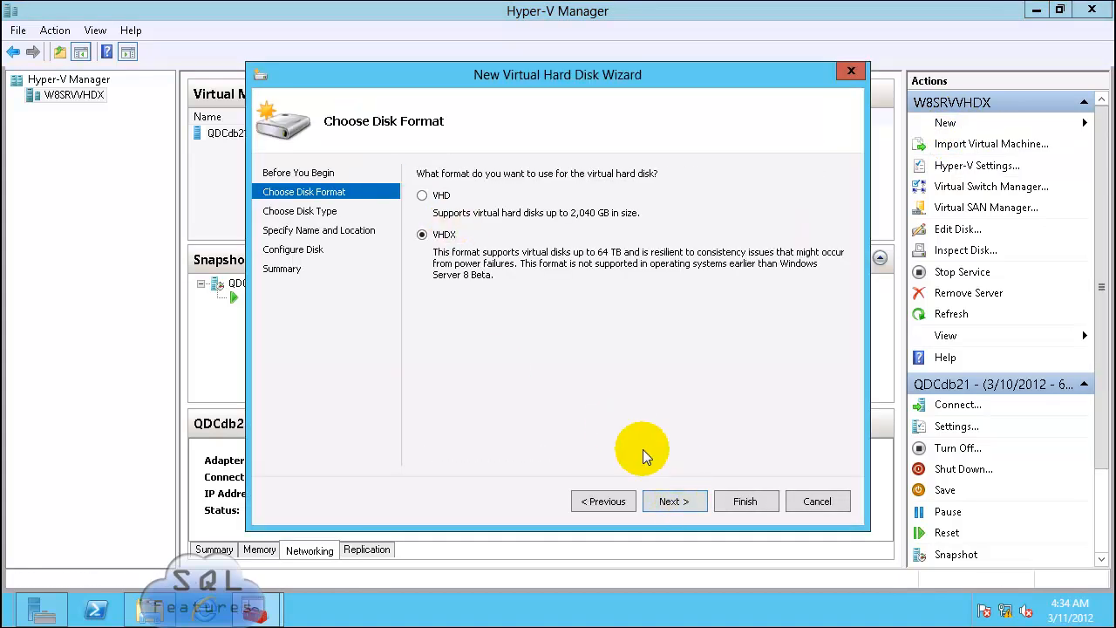
{"action": "left_click", "coordinate": [674, 502]}
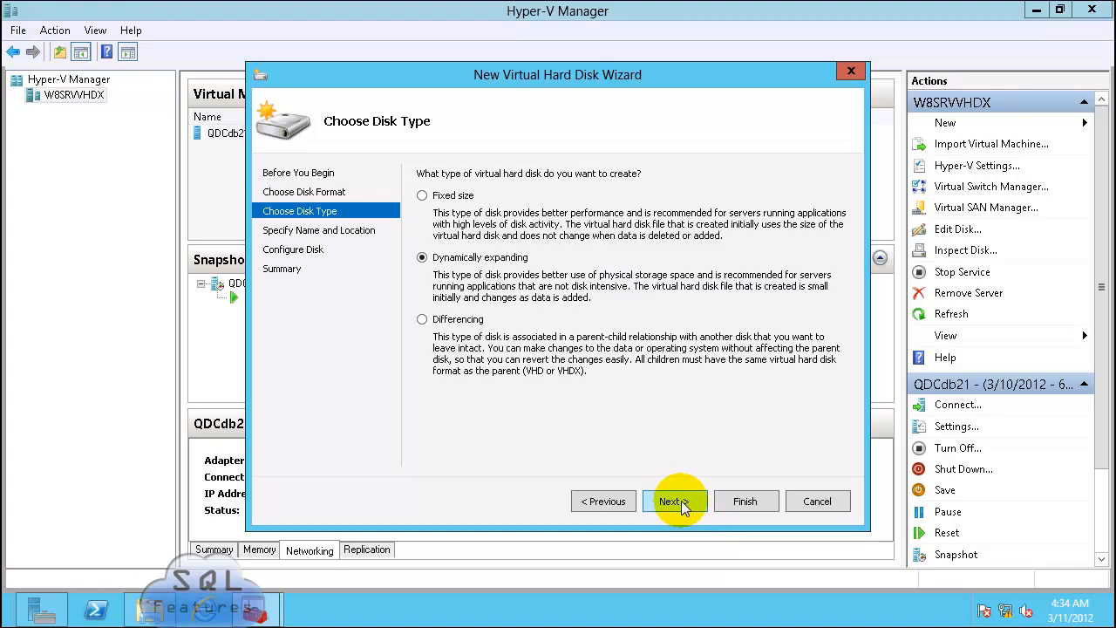
{"action": "left_click", "coordinate": [461, 323]}
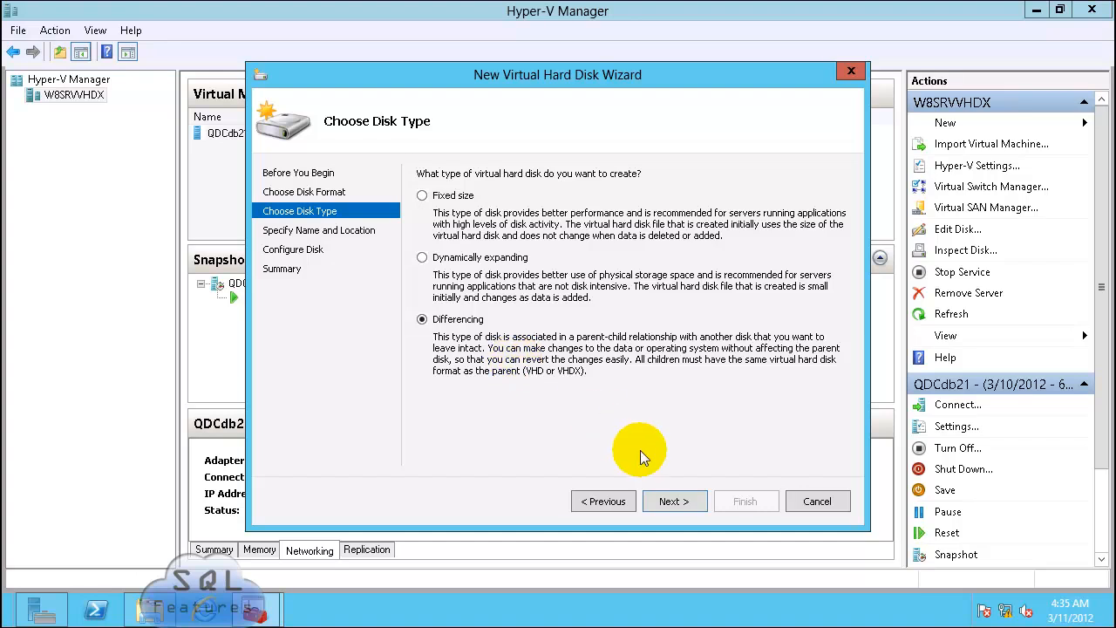
{"action": "left_click", "coordinate": [671, 501]}
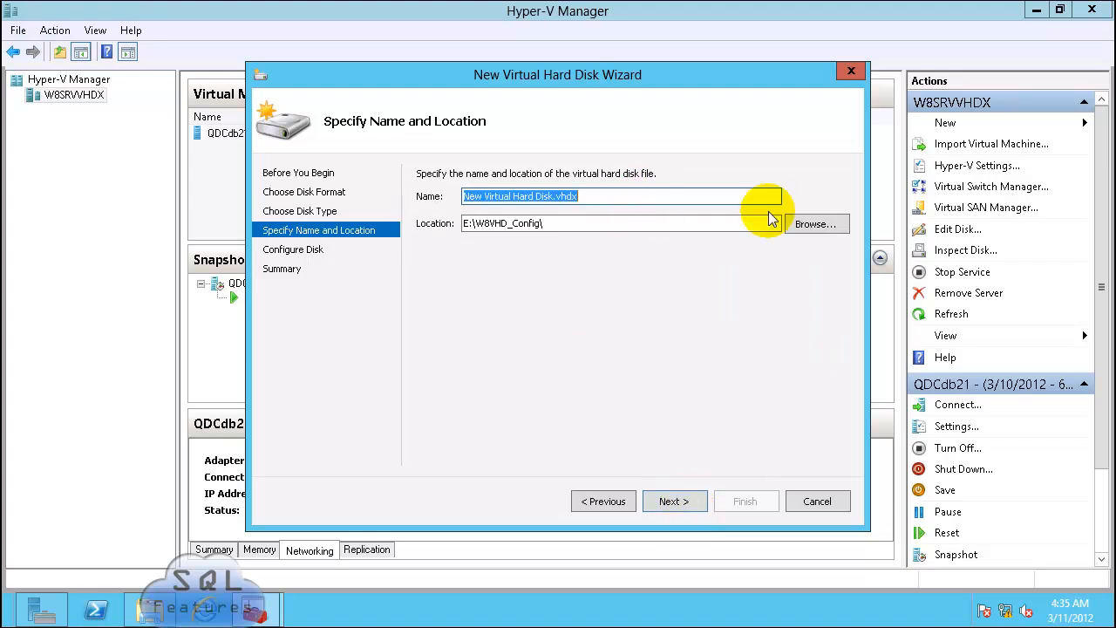
Step: Create a new QDCdb22 folder and choose it as the disk's location
{"action": "left_click", "coordinate": [820, 223]}
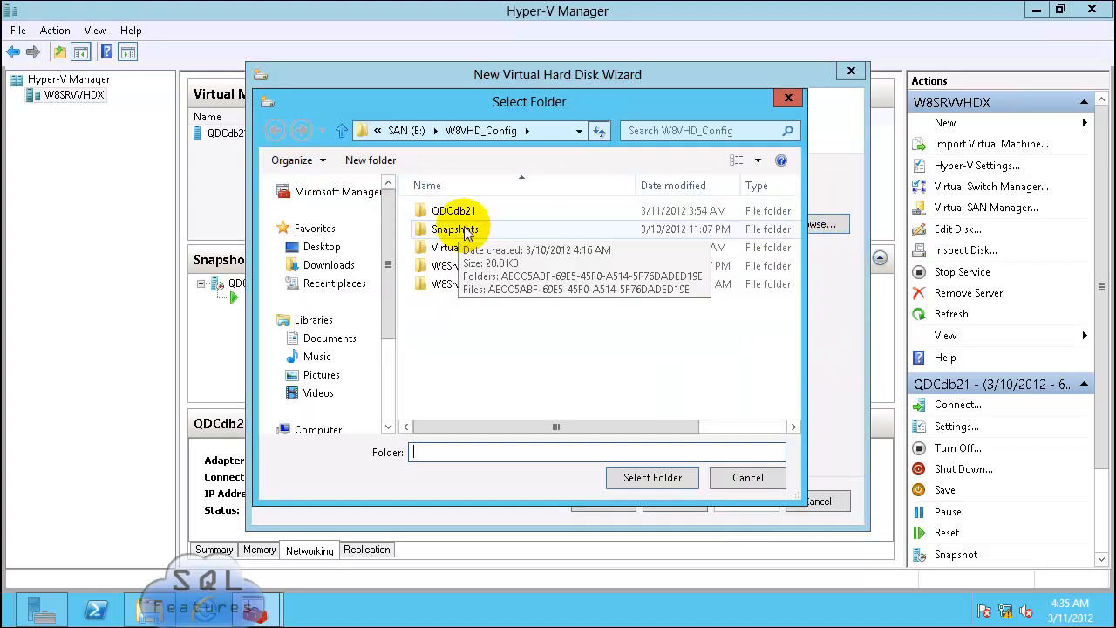
{"action": "left_click", "coordinate": [455, 217]}
{"action": "left_click", "coordinate": [457, 219]}
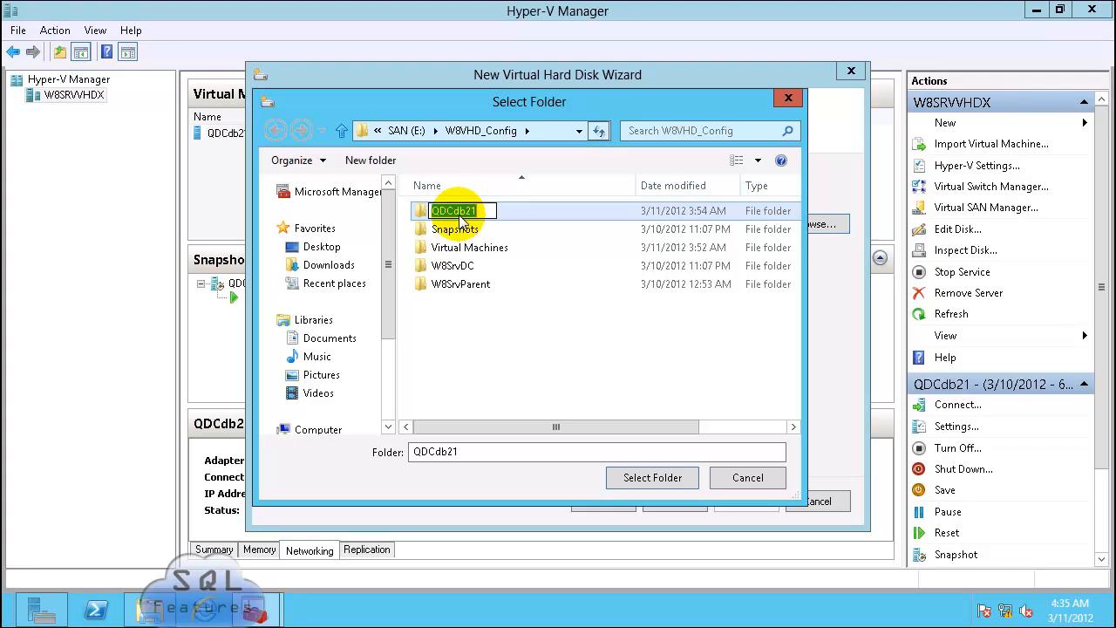
{"action": "right_click", "coordinate": [484, 214]}
{"action": "left_click", "coordinate": [499, 267]}
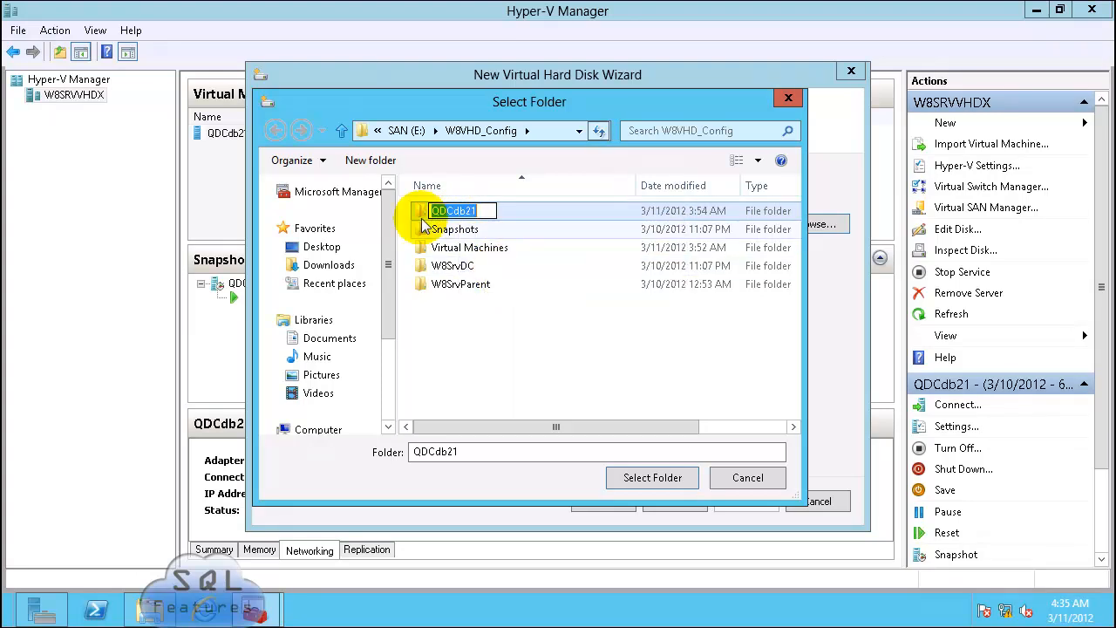
{"action": "left_click", "coordinate": [468, 332]}
{"action": "left_click", "coordinate": [382, 164]}
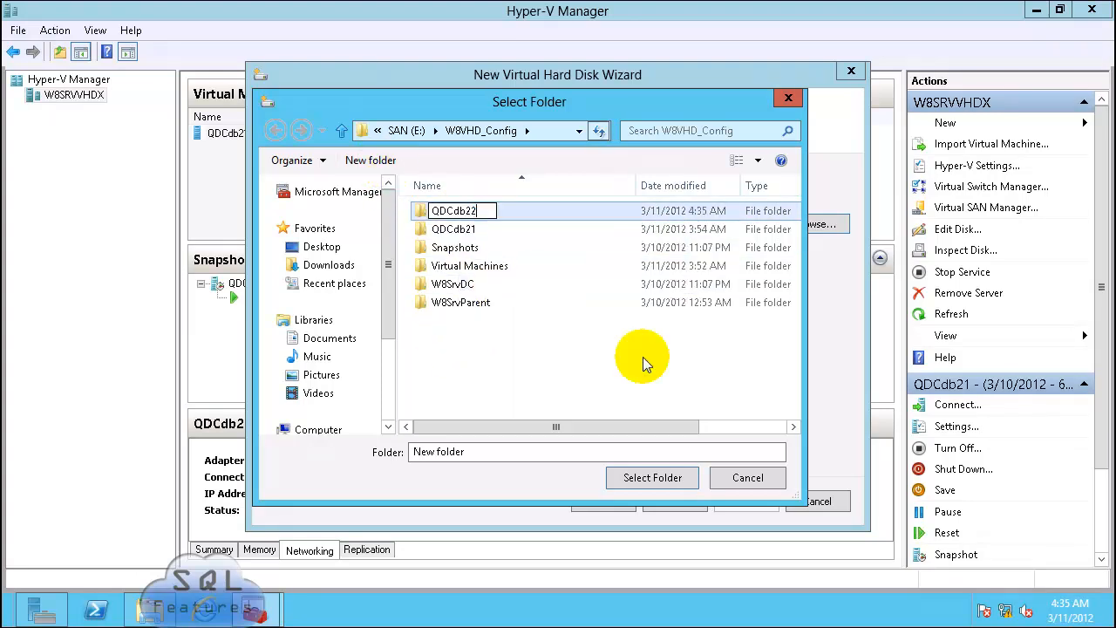
{"action": "key", "text": "ctrl+a"}
{"action": "left_click", "coordinate": [558, 380]}
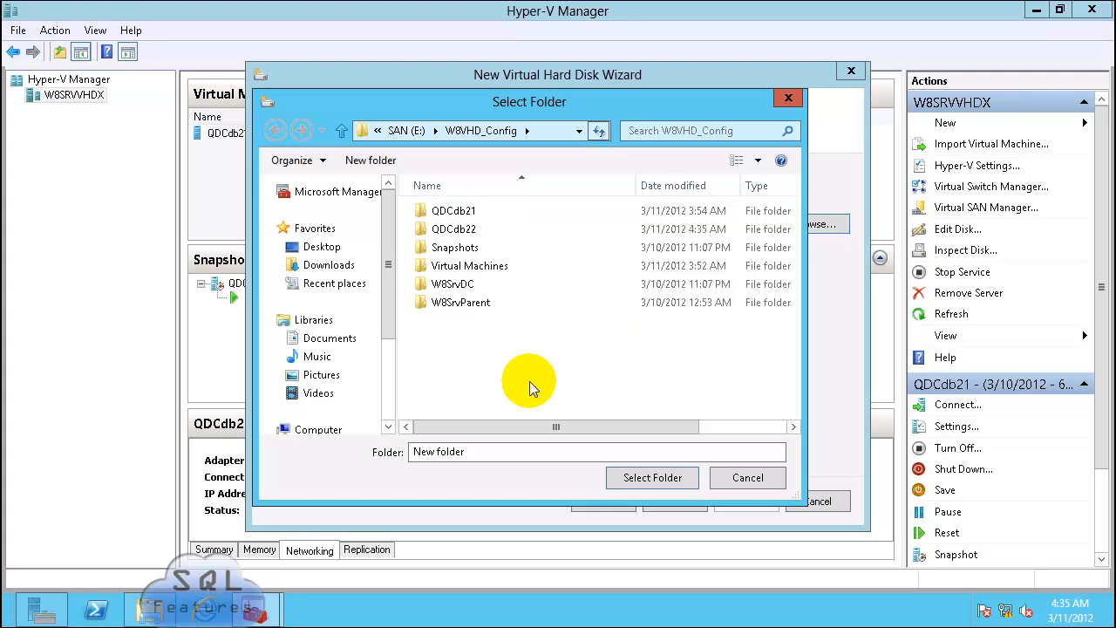
{"action": "double_click", "coordinate": [455, 231]}
{"action": "left_click", "coordinate": [645, 477]}
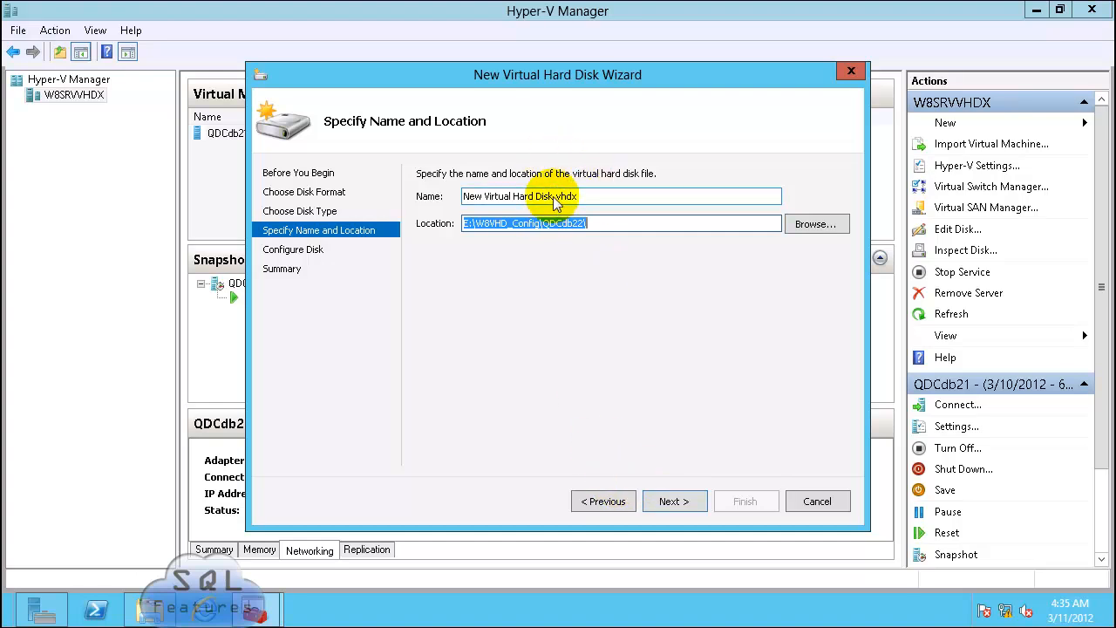
Step: Name the disk QDCdb22.vhdx, pick the W8SrvParent parent disk, and create it
{"action": "left_click_drag", "start_coordinate": [552, 200], "coordinate": [339, 199]}
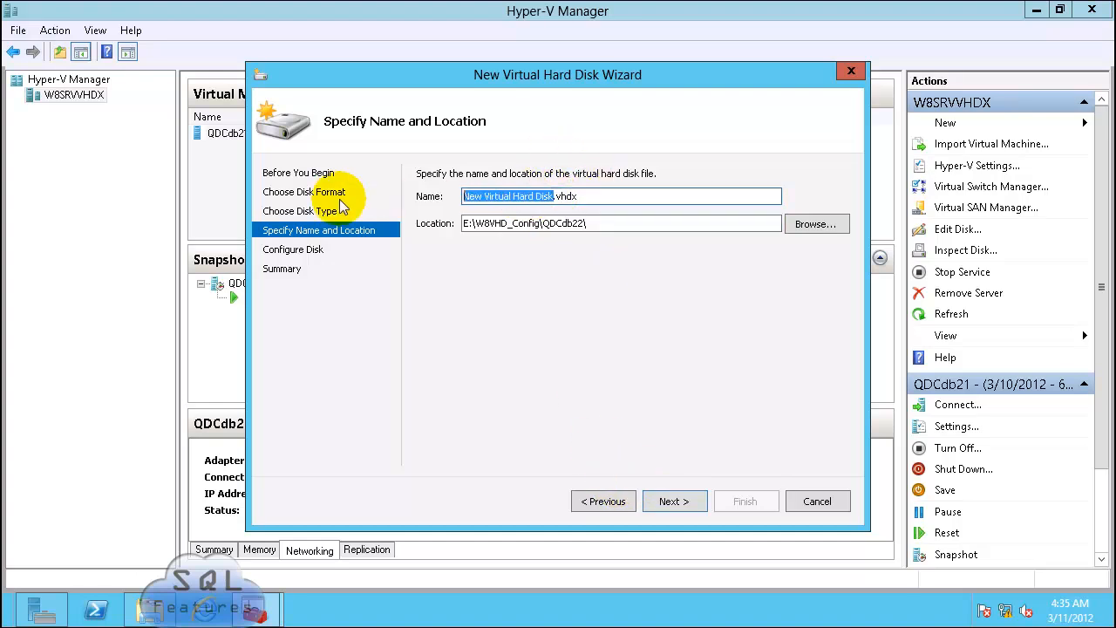
{"action": "type", "text": "QDCdb22"}
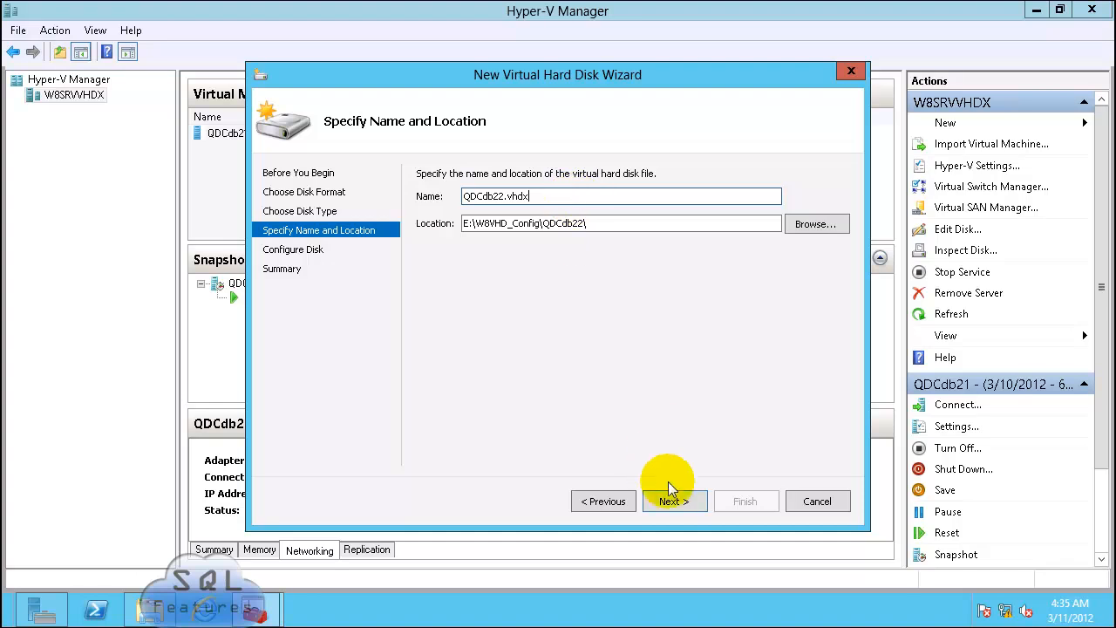
{"action": "left_click", "coordinate": [676, 504]}
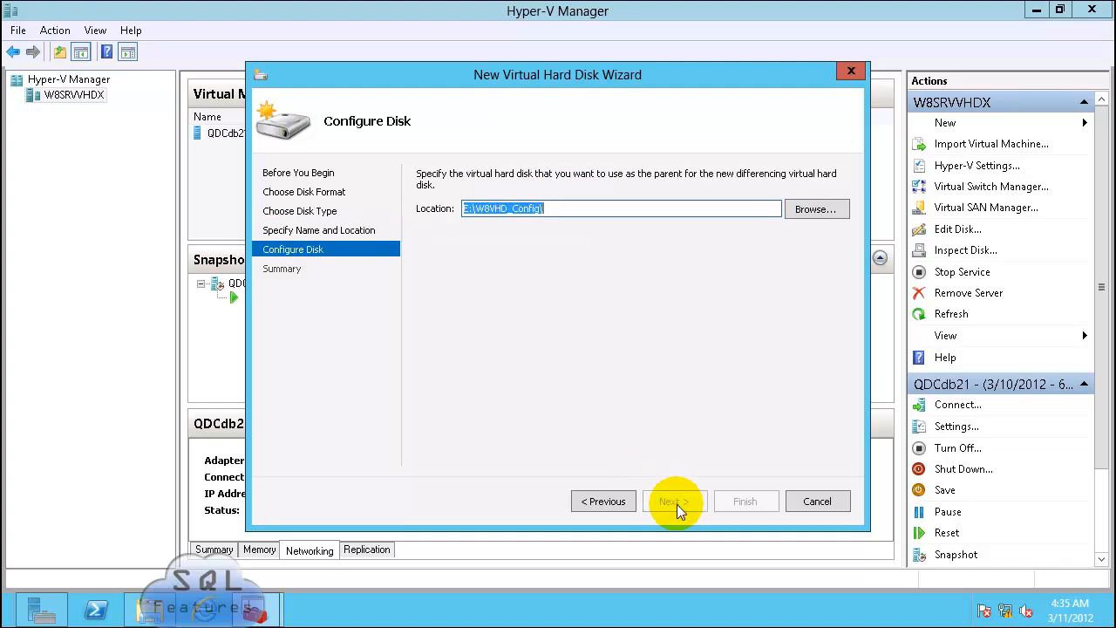
{"action": "left_click", "coordinate": [814, 212]}
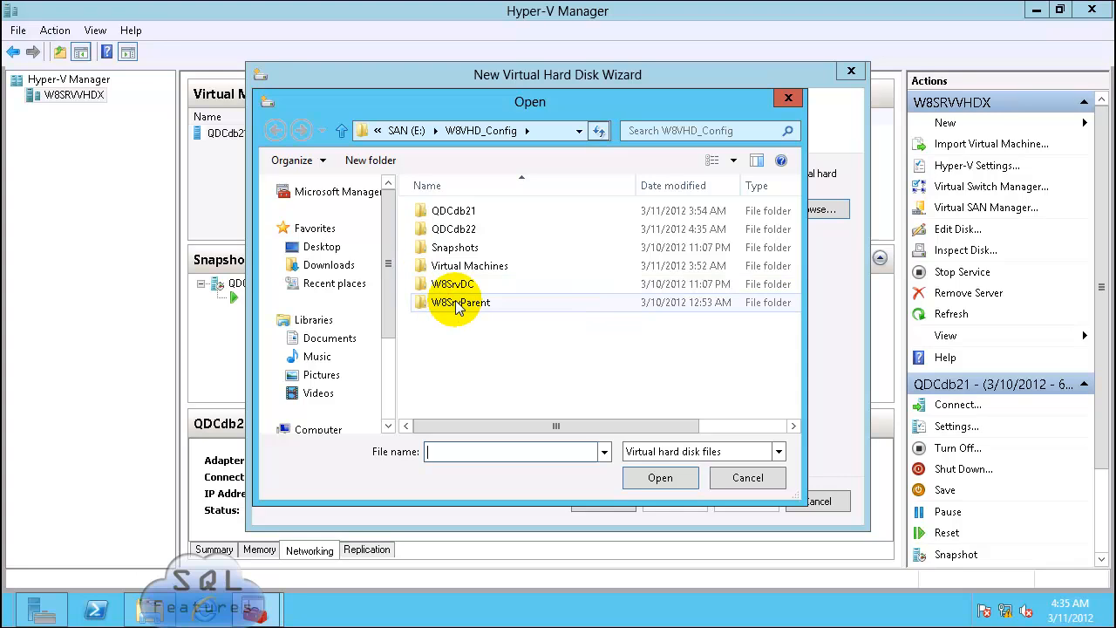
{"action": "double_click", "coordinate": [446, 302]}
{"action": "double_click", "coordinate": [467, 212]}
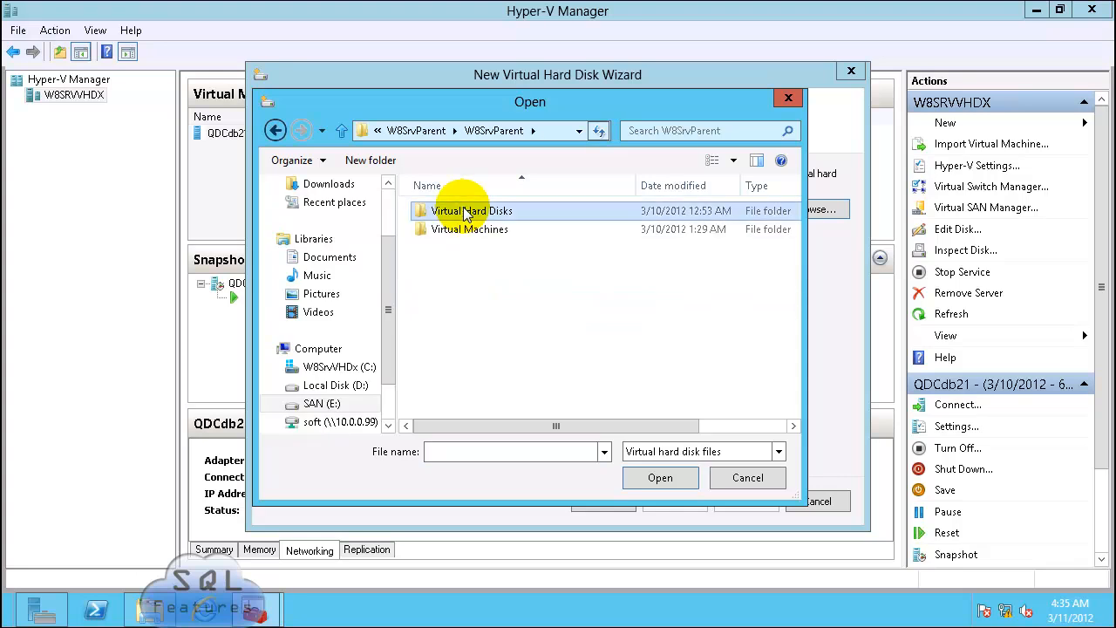
{"action": "double_click", "coordinate": [466, 212]}
{"action": "left_click", "coordinate": [668, 496]}
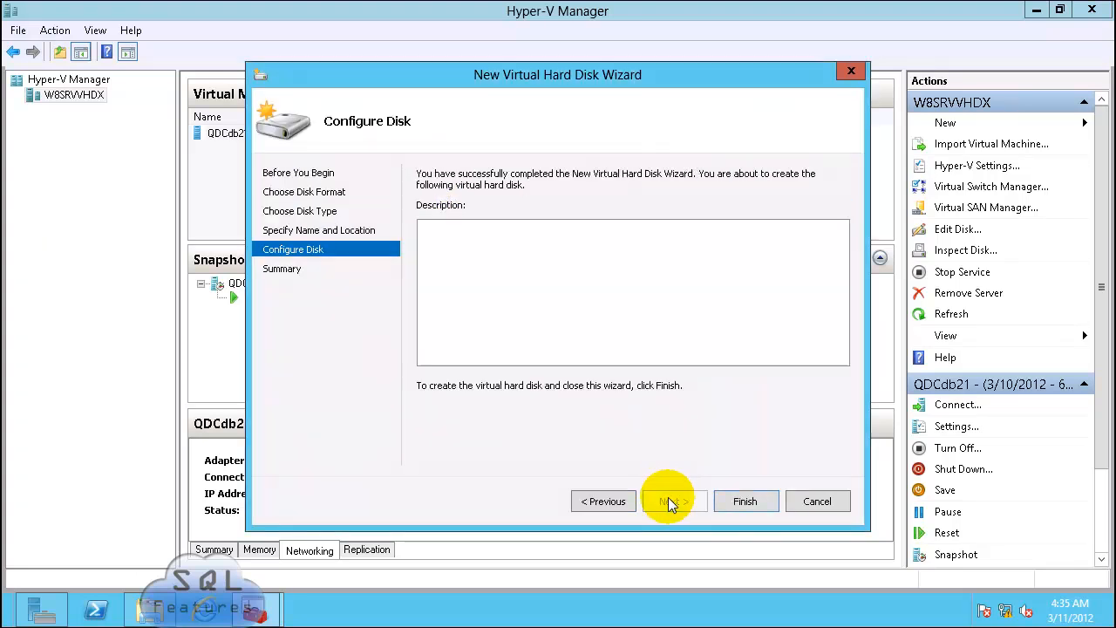
{"action": "left_click", "coordinate": [734, 503]}
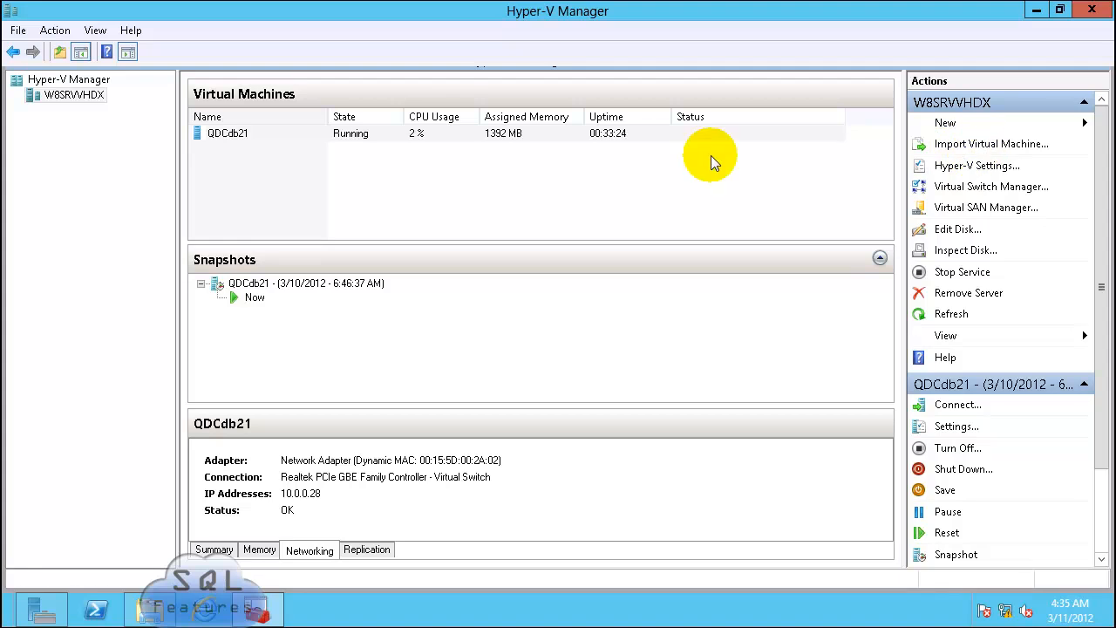
Step: Start a new virtual machine named QDCdb22 with 1024 MB dynamic memory
{"action": "left_click", "coordinate": [944, 123]}
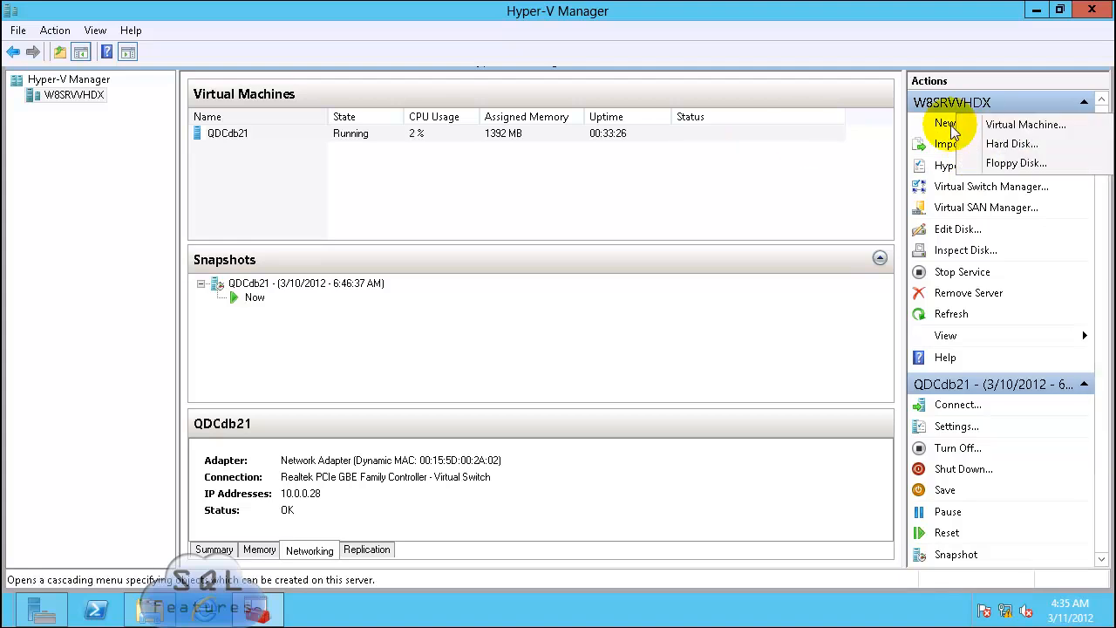
{"action": "left_click", "coordinate": [1020, 126]}
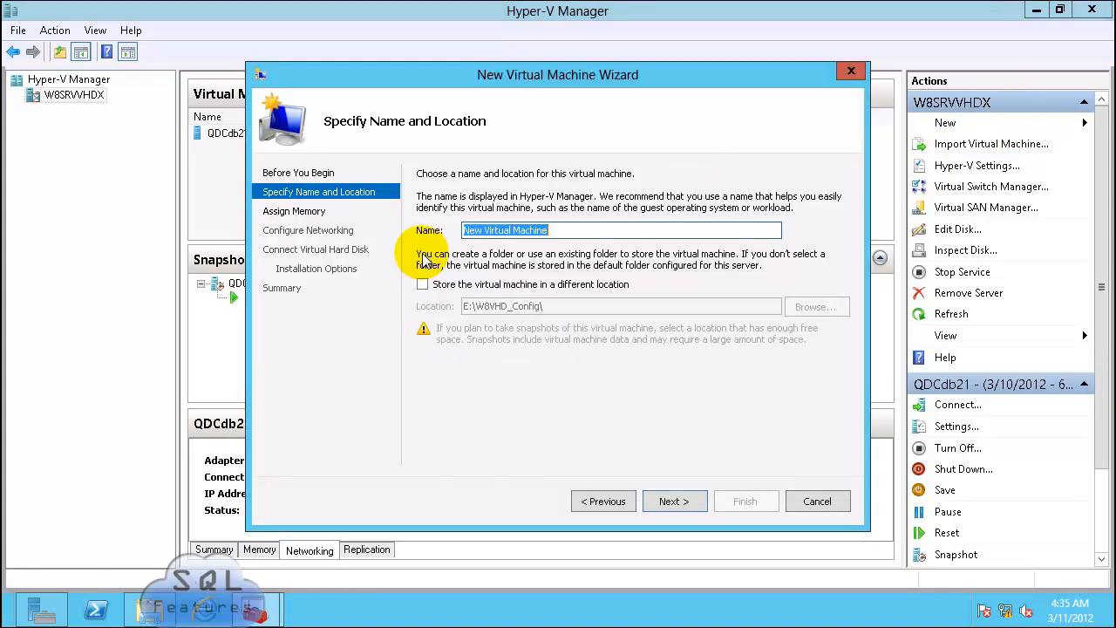
{"action": "type", "text": "QDCdb22"}
{"action": "key", "text": "Return"}
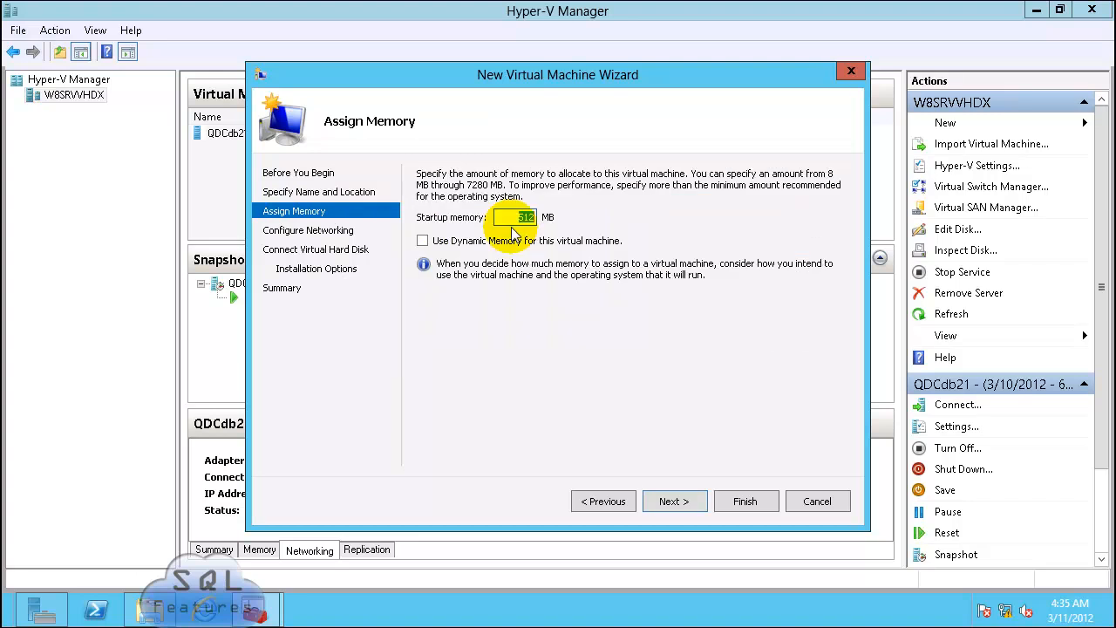
{"action": "type", "text": "1024"}
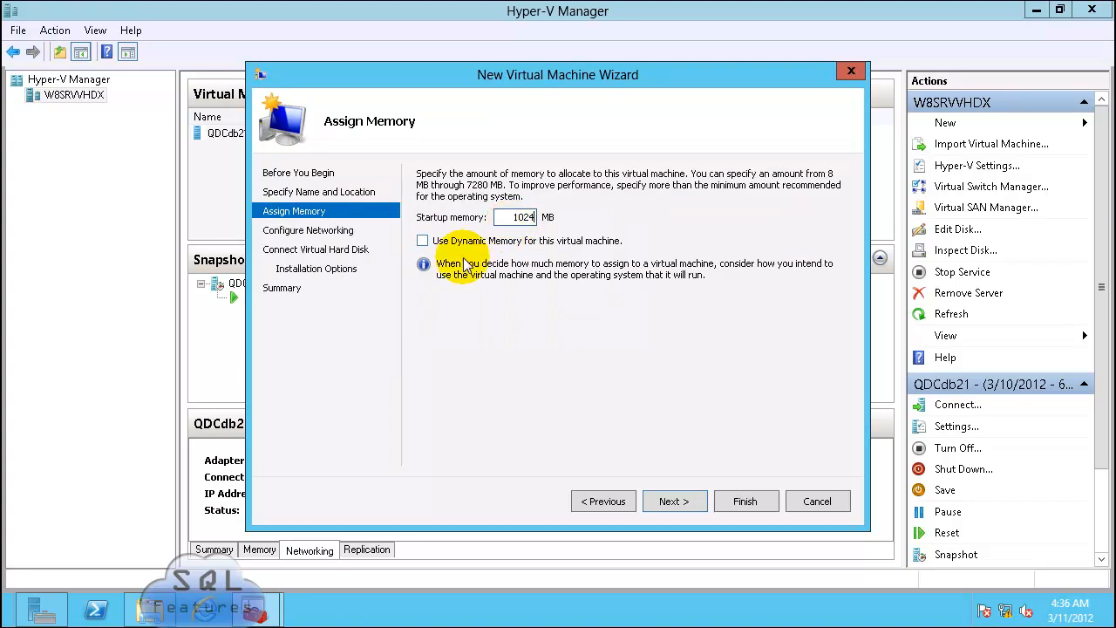
{"action": "left_click", "coordinate": [423, 241]}
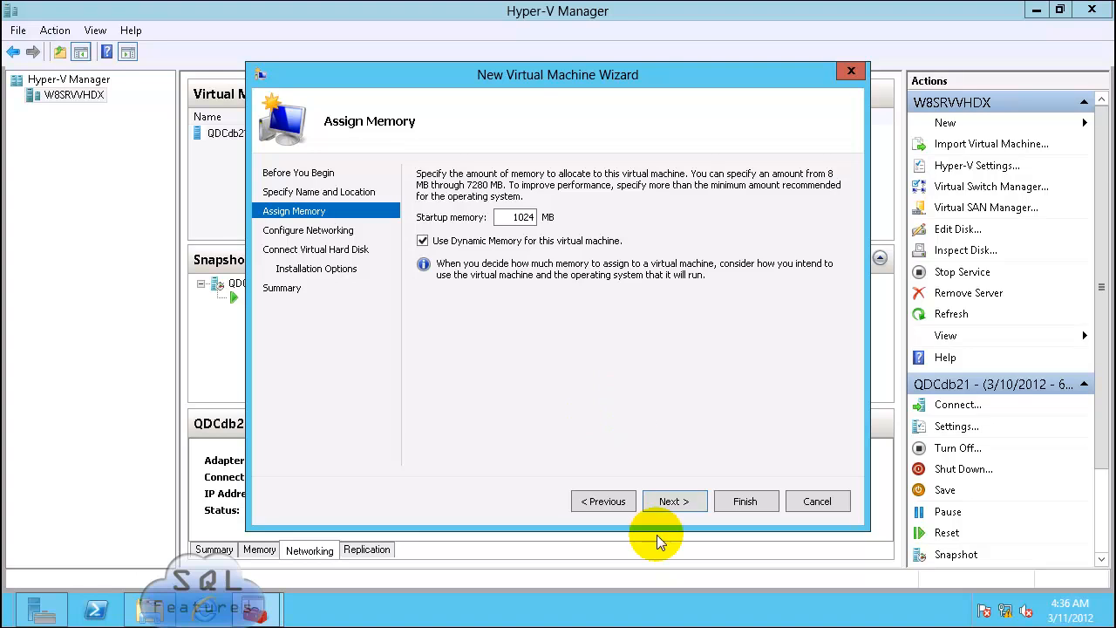
{"action": "left_click", "coordinate": [685, 503]}
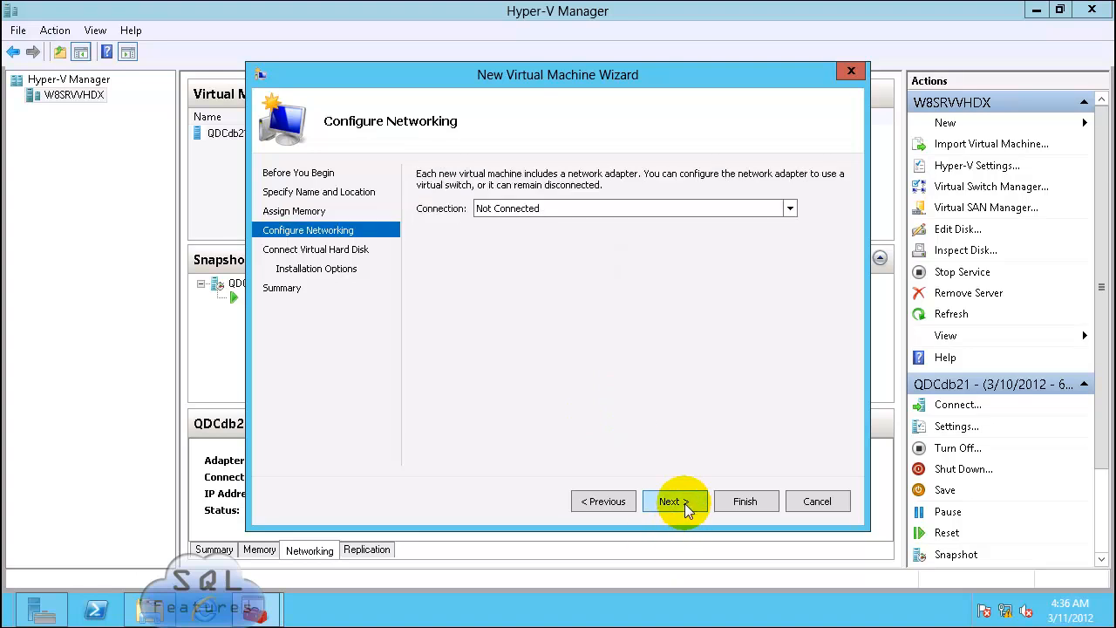
Step: Connect it to the Realtek virtual switch, attach the existing QDCdb22.vhdx disk, and finish
{"action": "left_click", "coordinate": [577, 202]}
{"action": "left_click", "coordinate": [563, 233]}
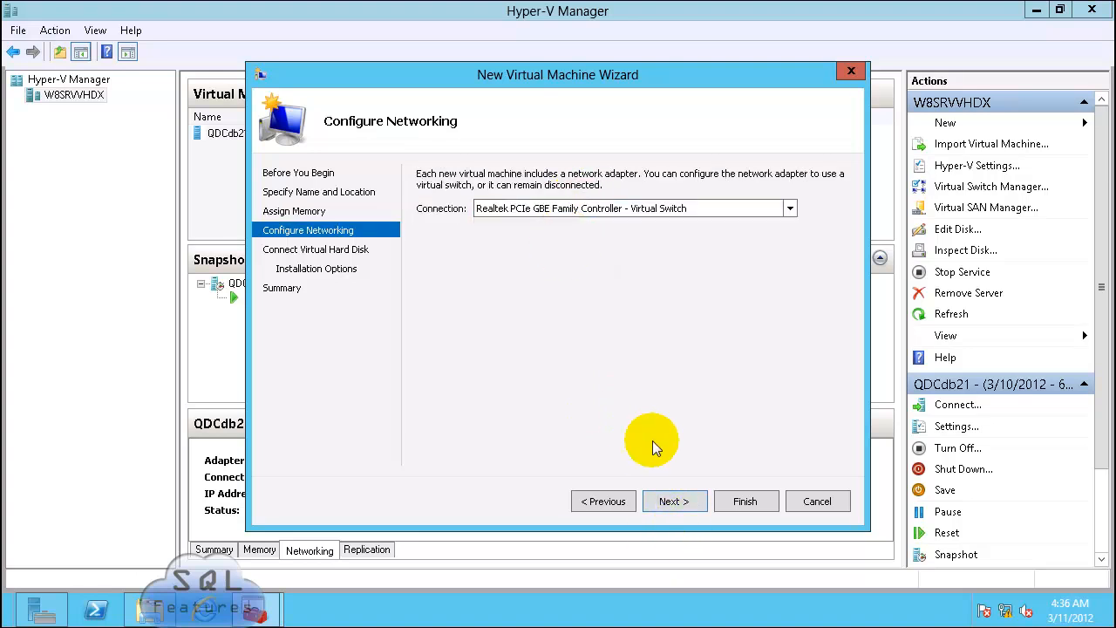
{"action": "left_click", "coordinate": [668, 502]}
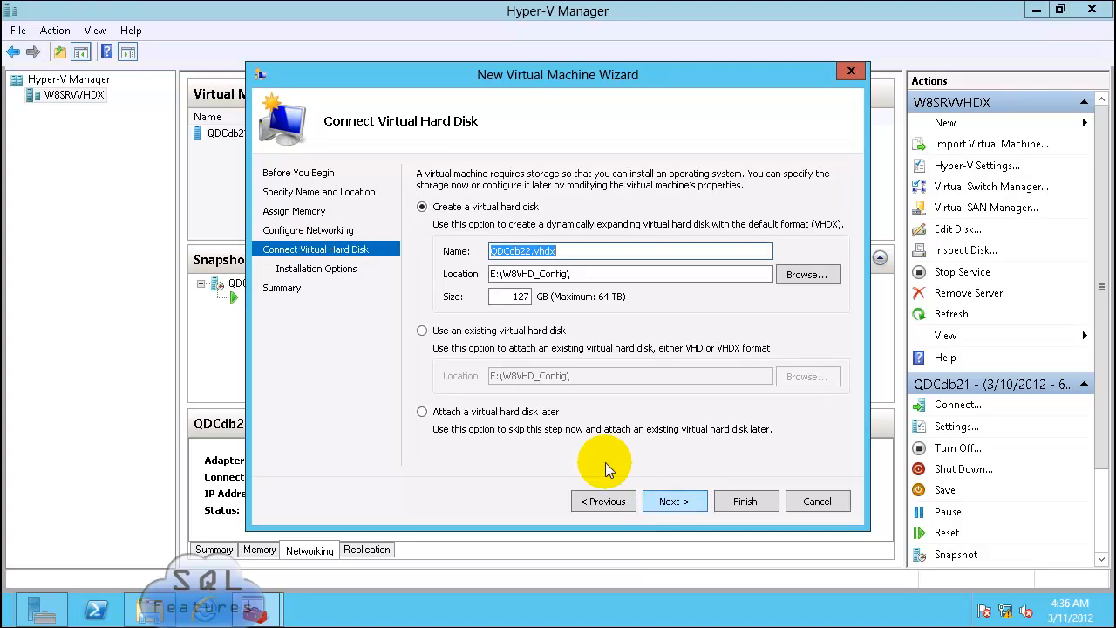
{"action": "left_click", "coordinate": [422, 330]}
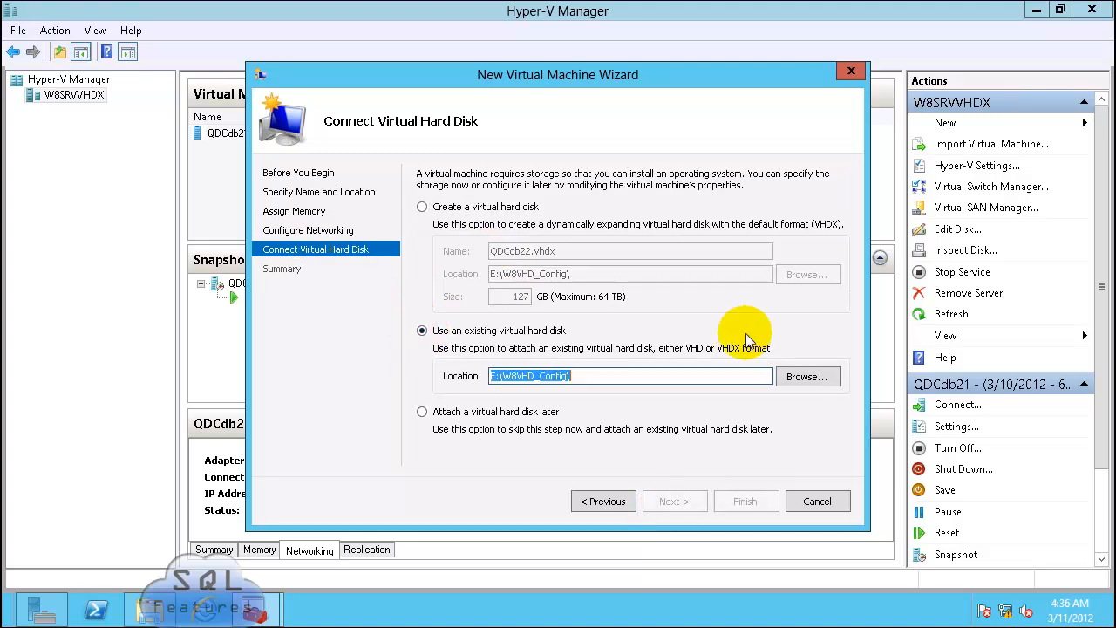
{"action": "left_click", "coordinate": [810, 376]}
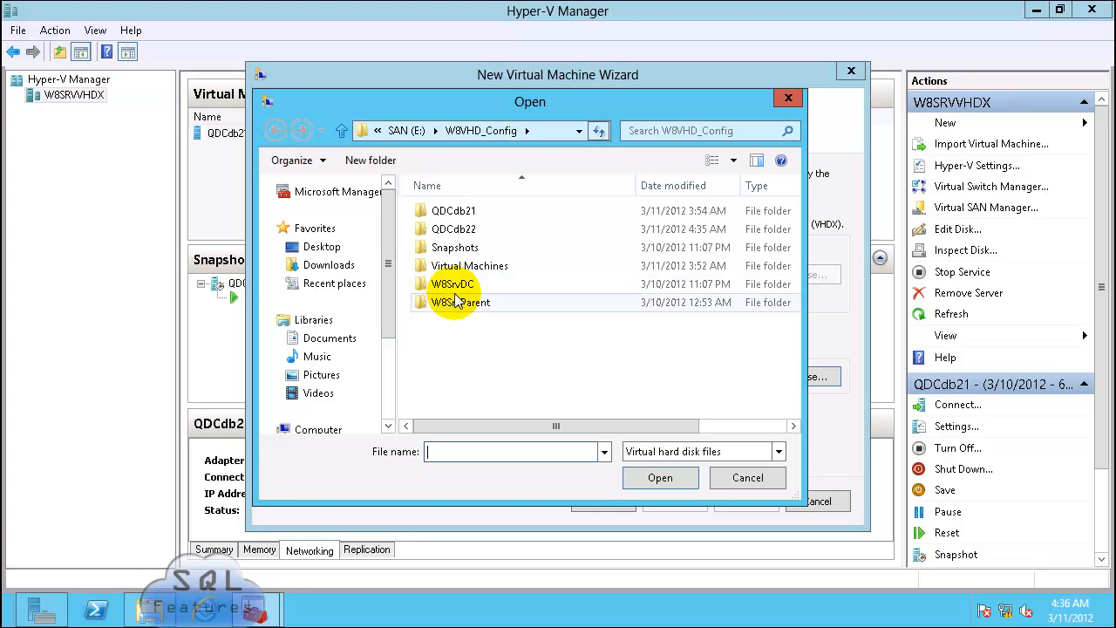
{"action": "double_click", "coordinate": [452, 228]}
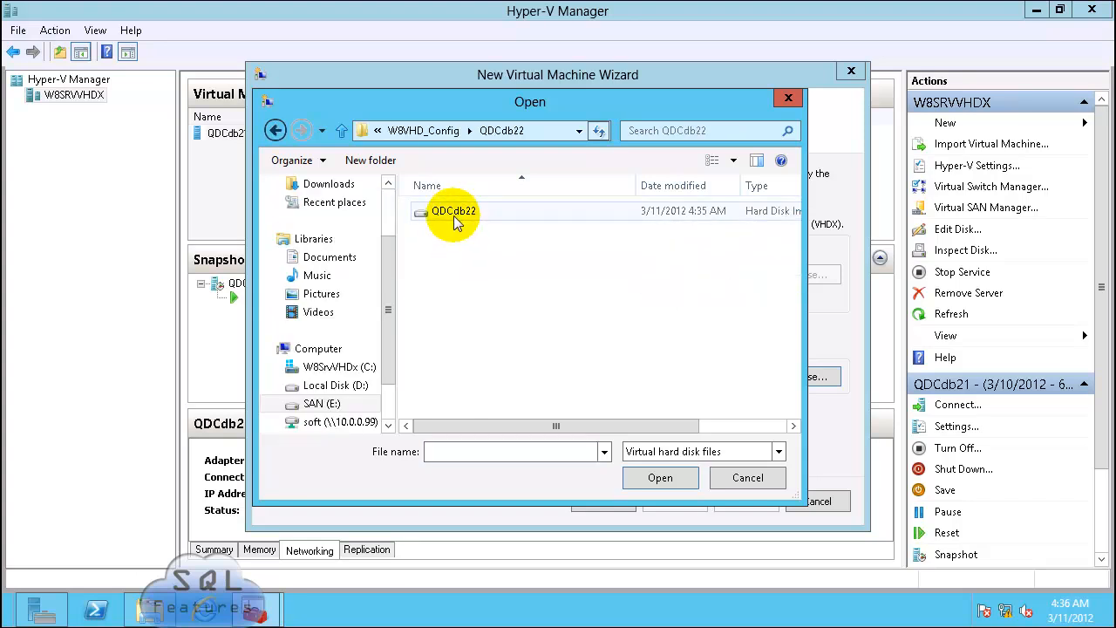
{"action": "double_click", "coordinate": [452, 218]}
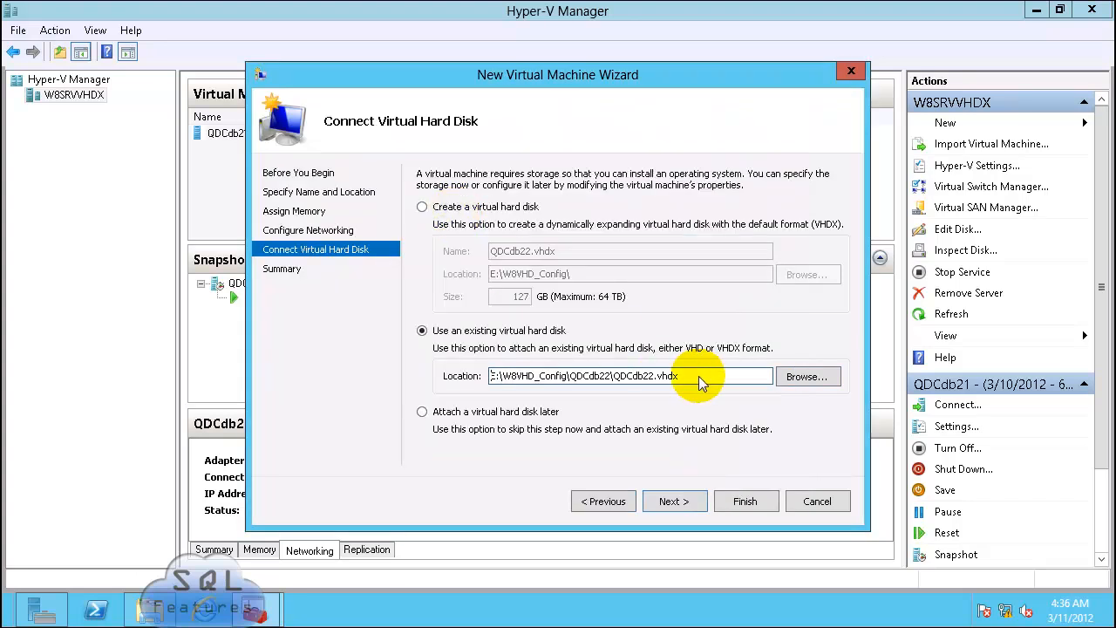
{"action": "left_click", "coordinate": [679, 500]}
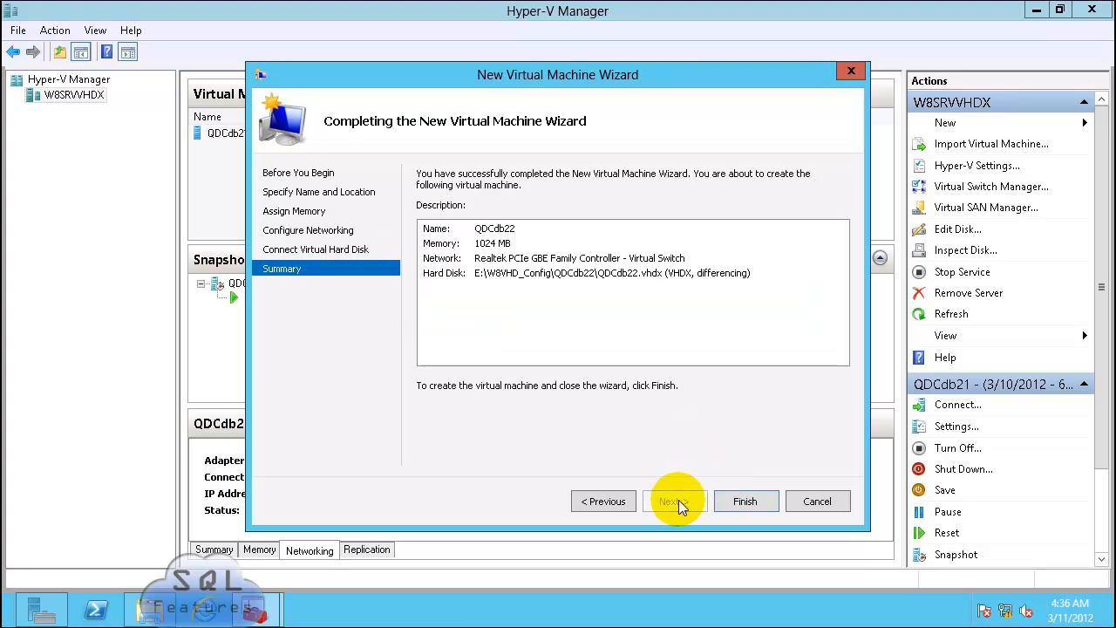
{"action": "left_click", "coordinate": [739, 504]}
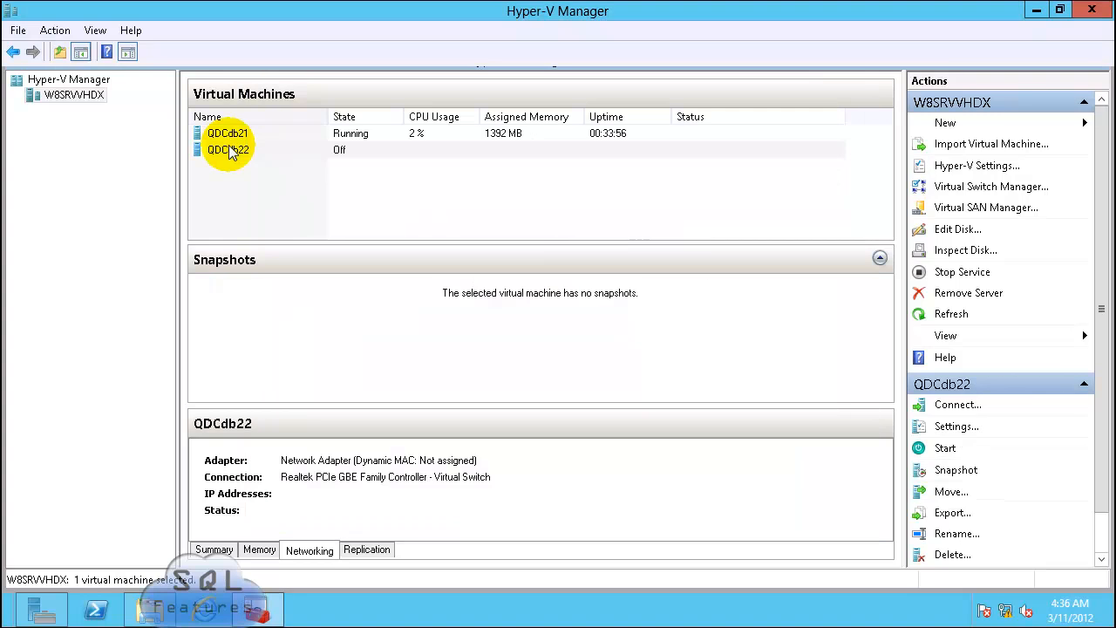
Step: Connect to the QDCdb22 console and power on the virtual machine
{"action": "right_click", "coordinate": [230, 150]}
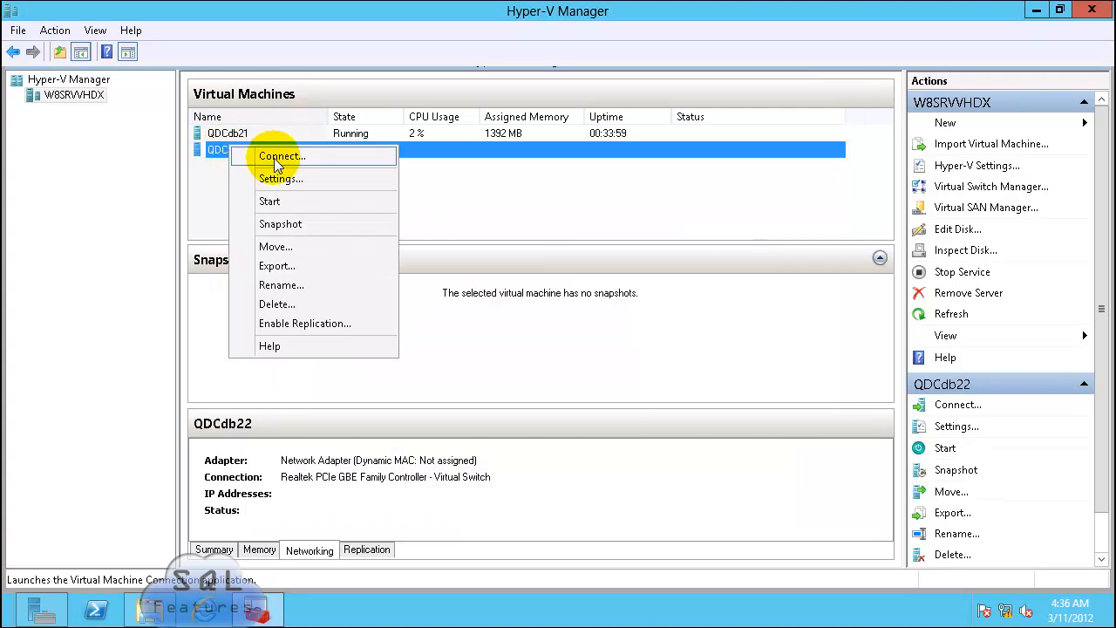
{"action": "left_click", "coordinate": [277, 157]}
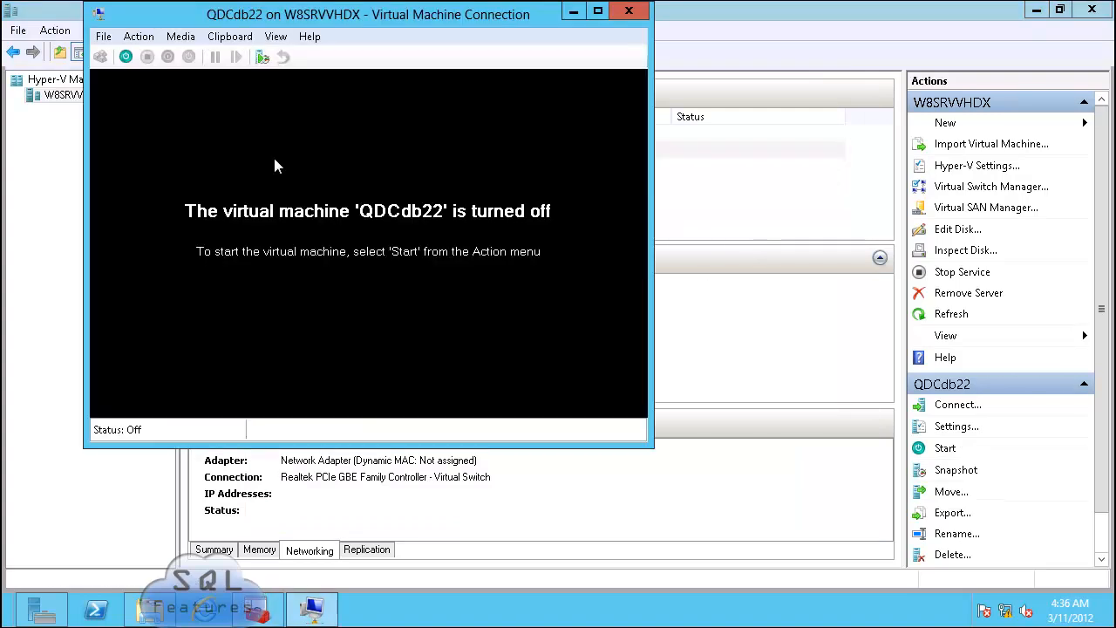
{"action": "left_click", "coordinate": [126, 58]}
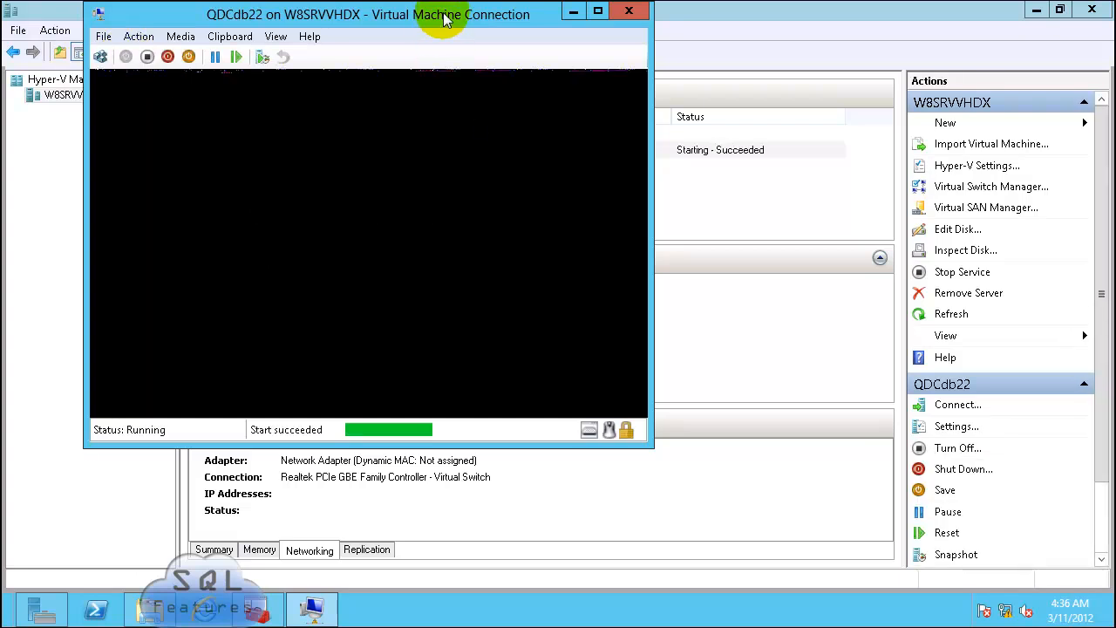
{"action": "left_click_drag", "start_coordinate": [443, 19], "coordinate": [542, 29]}
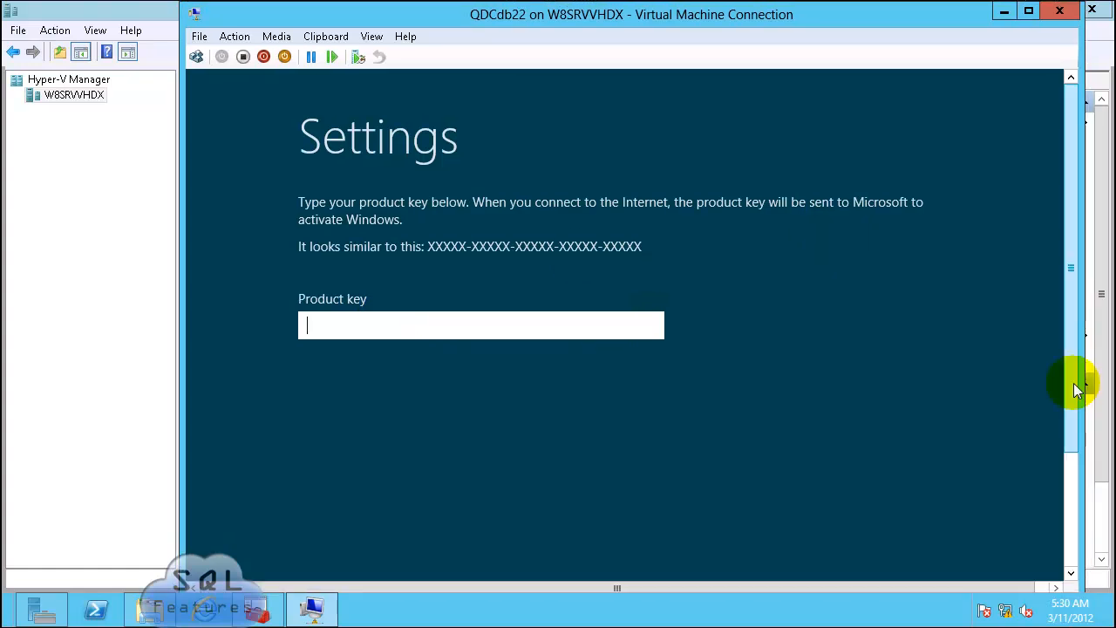
{"action": "left_click_drag", "start_coordinate": [1075, 388], "coordinate": [1018, 508]}
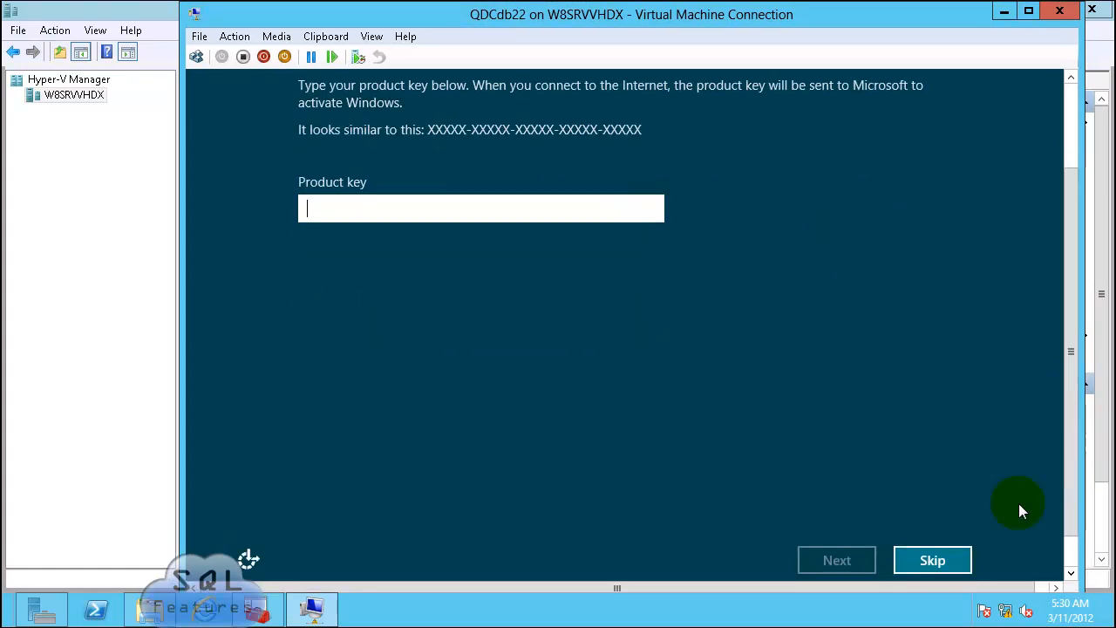
Step: Skip the product key, accept the licence terms, and set the administrator password
{"action": "left_click", "coordinate": [931, 560]}
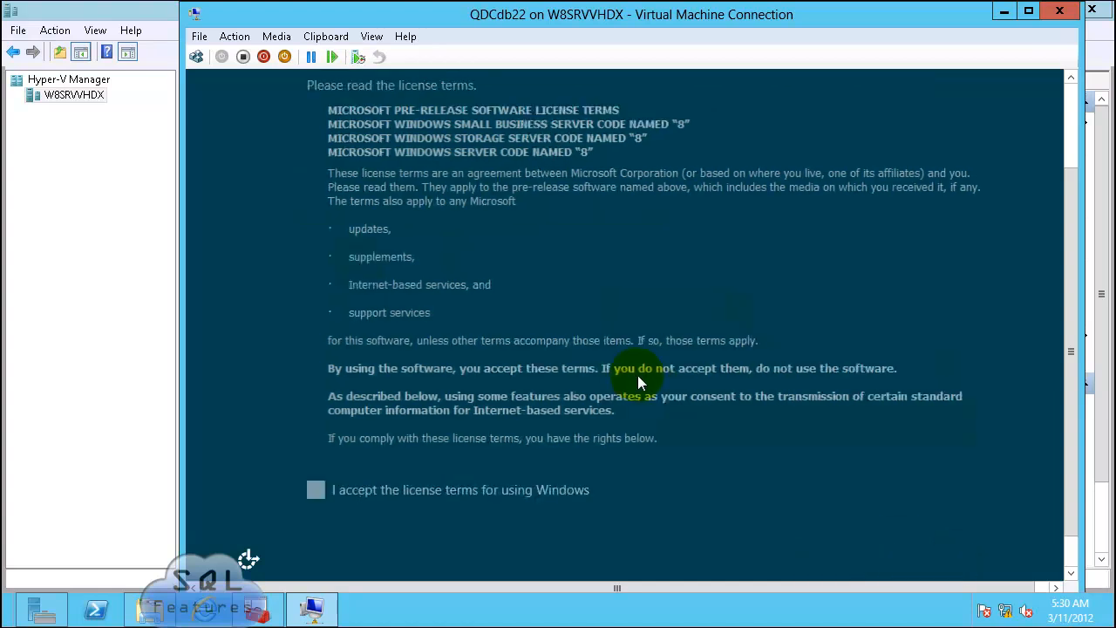
{"action": "left_click", "coordinate": [306, 490]}
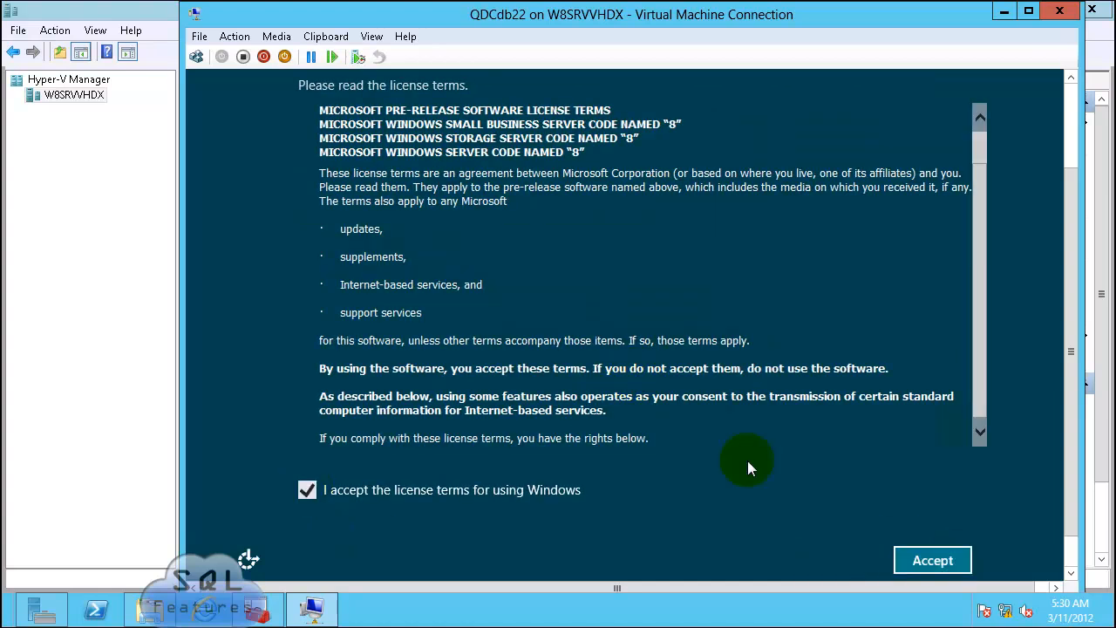
{"action": "left_click", "coordinate": [909, 554]}
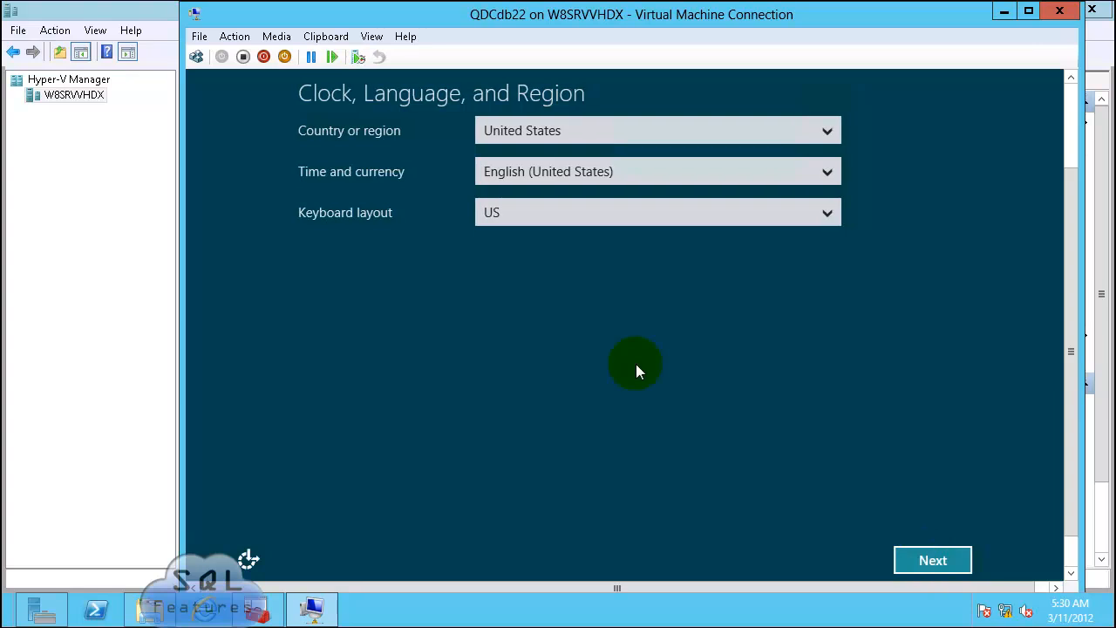
{"action": "left_click", "coordinate": [924, 557]}
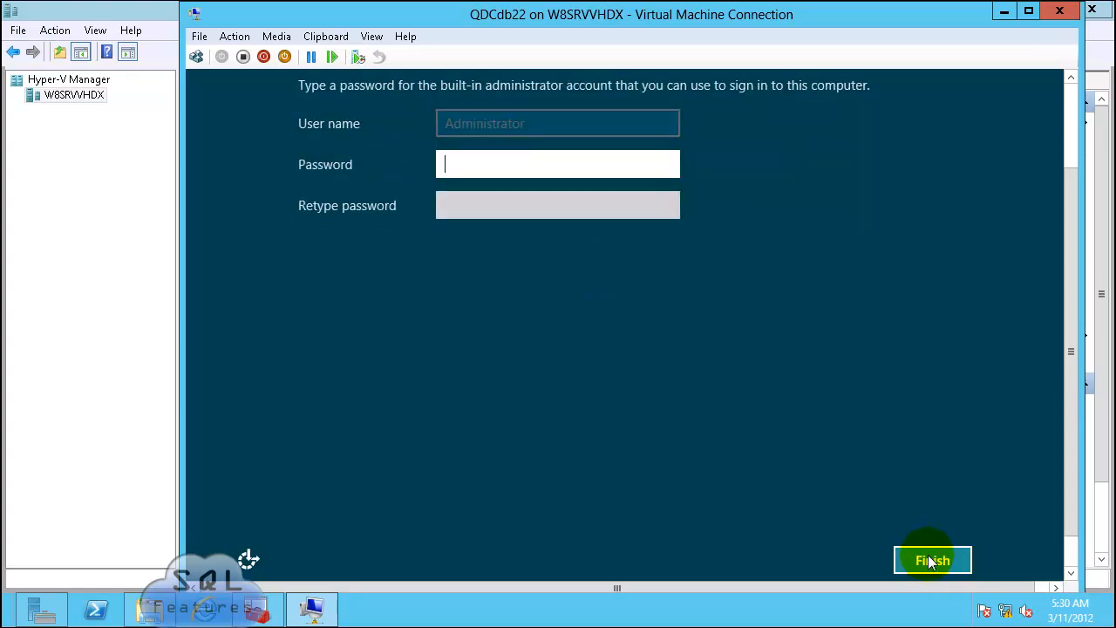
{"action": "type", "text": "P@ssw0rd"}
{"action": "key", "text": "Tab"}
{"action": "type", "text": "P@ssw0rd"}
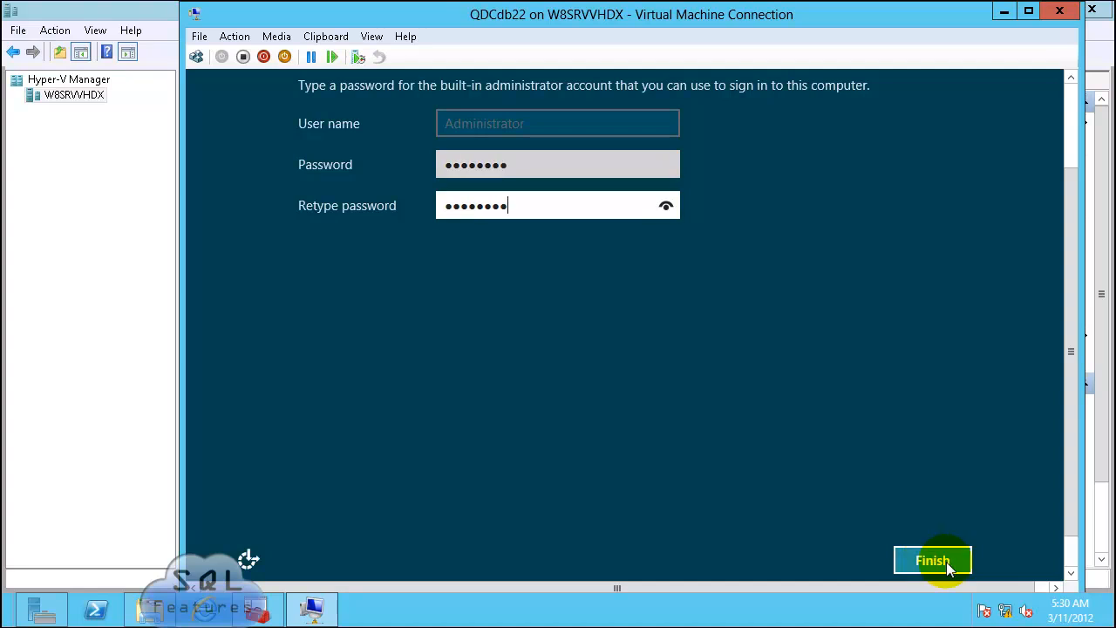
{"action": "left_click", "coordinate": [926, 559]}
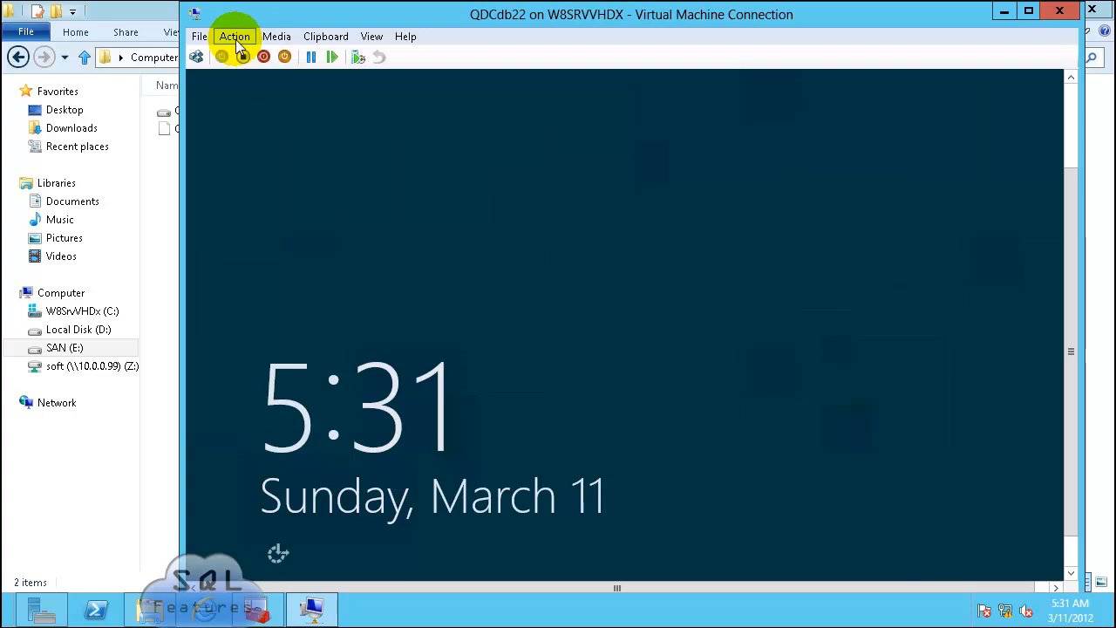
Step: Sign in to QDCdb22 as Administrator and open the Wired Ethernet Connection from Local Server
{"action": "left_click", "coordinate": [234, 37]}
{"action": "left_click", "coordinate": [264, 52]}
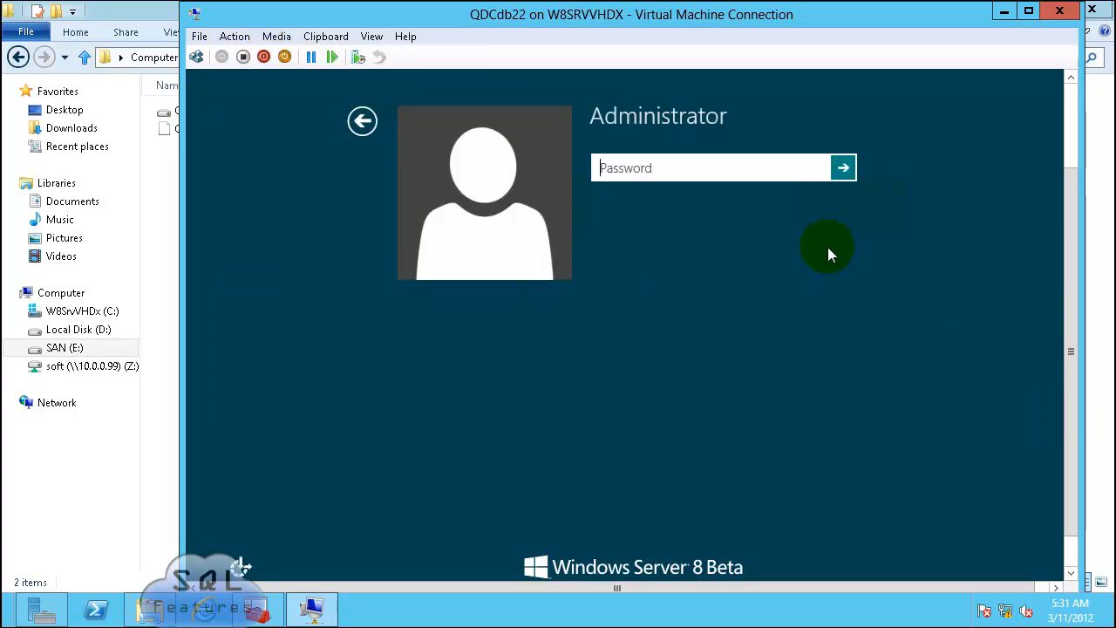
{"action": "type", "text": "P@ssw0rd"}
{"action": "key", "text": "Return"}
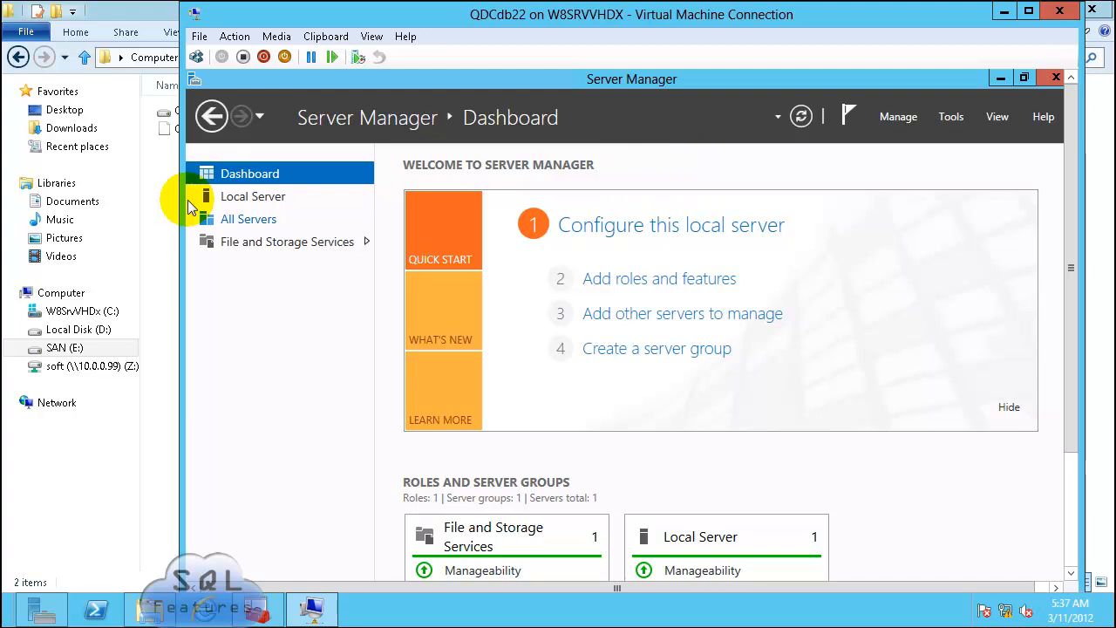
{"action": "left_click", "coordinate": [274, 208]}
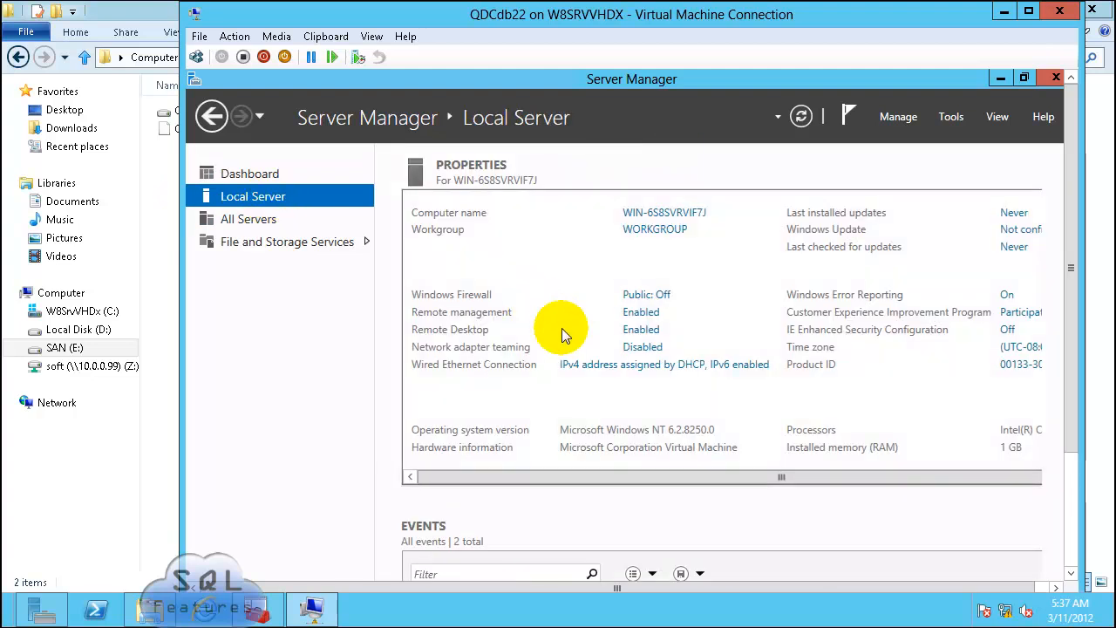
{"action": "left_click", "coordinate": [661, 364]}
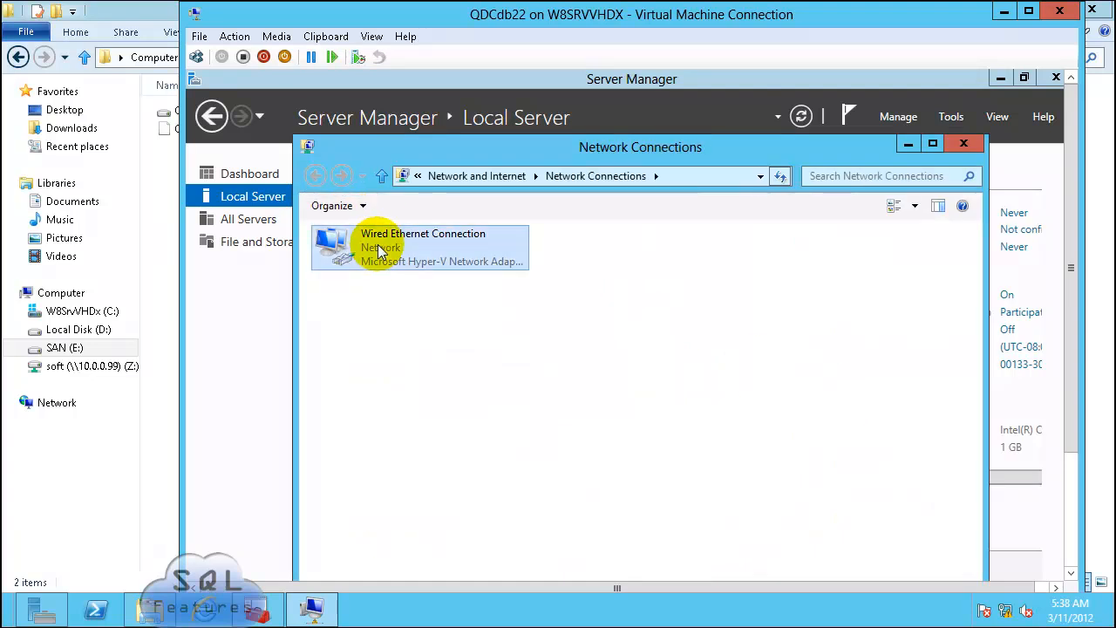
Step: Disable IPv6 in the Wired Ethernet Connection properties
{"action": "right_click", "coordinate": [374, 246]}
{"action": "left_click", "coordinate": [428, 402]}
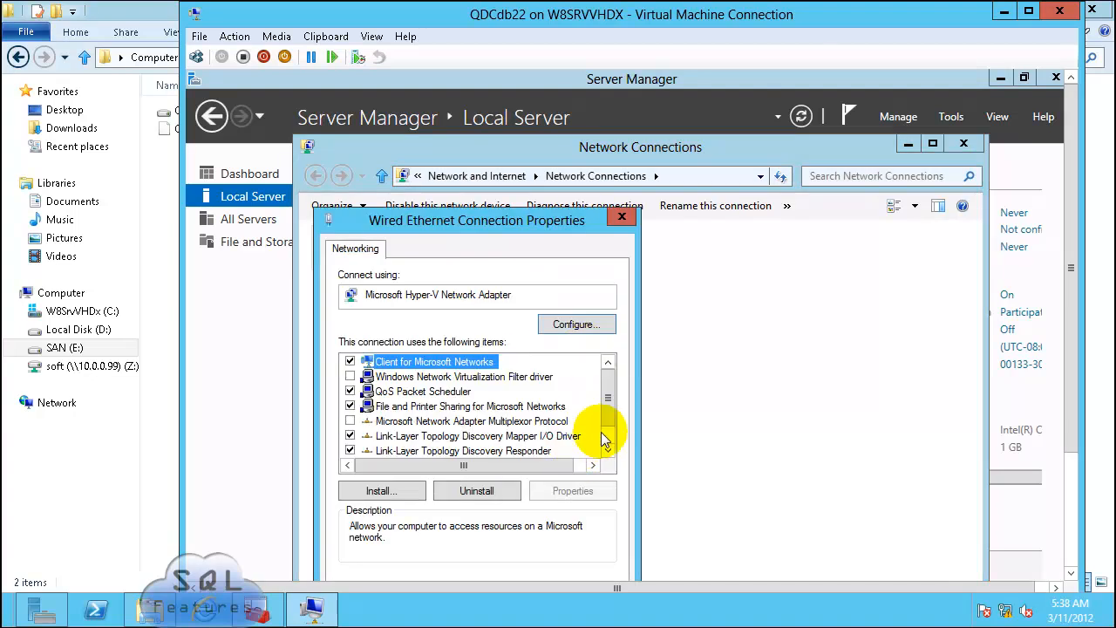
{"action": "scroll", "coordinate": [604, 429], "scroll_direction": "down", "scroll_amount": 1}
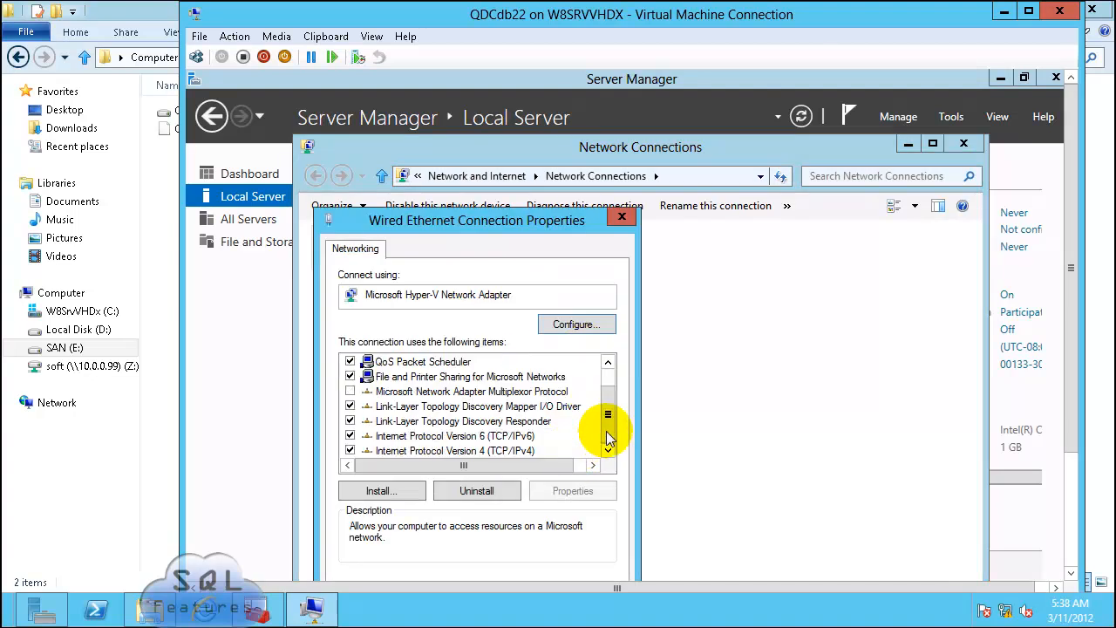
{"action": "left_click", "coordinate": [350, 435]}
Step: Set static IPv4 10.0.0.29, mask 255.255.255.0, gateway 10.0.0.1, DNS 10.0.0.99, and close the windows
{"action": "left_click", "coordinate": [483, 451]}
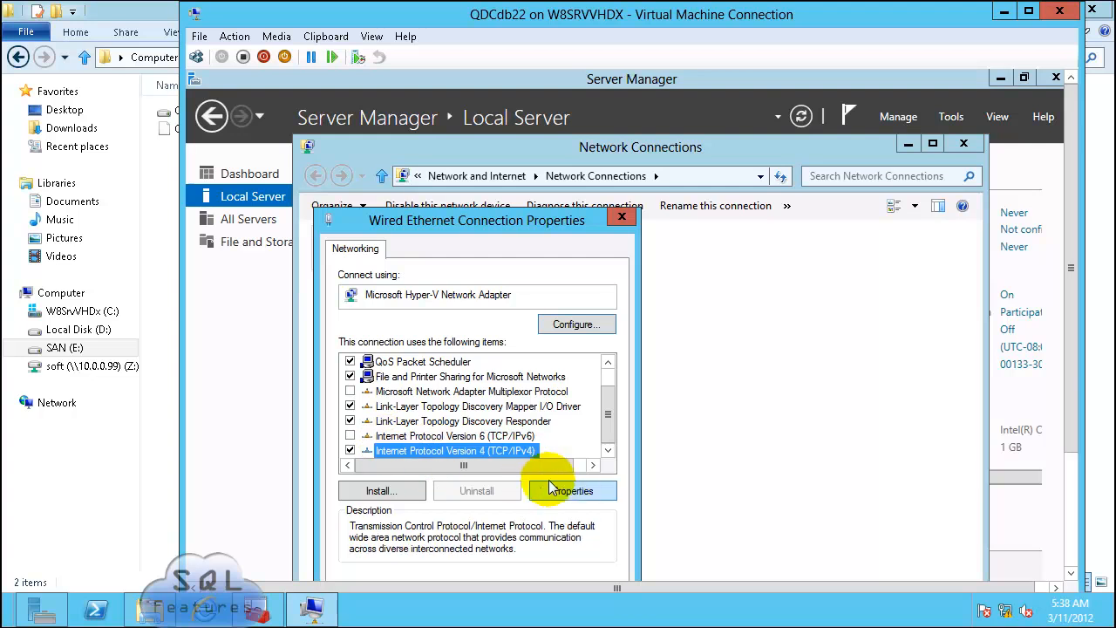
{"action": "left_click", "coordinate": [572, 492]}
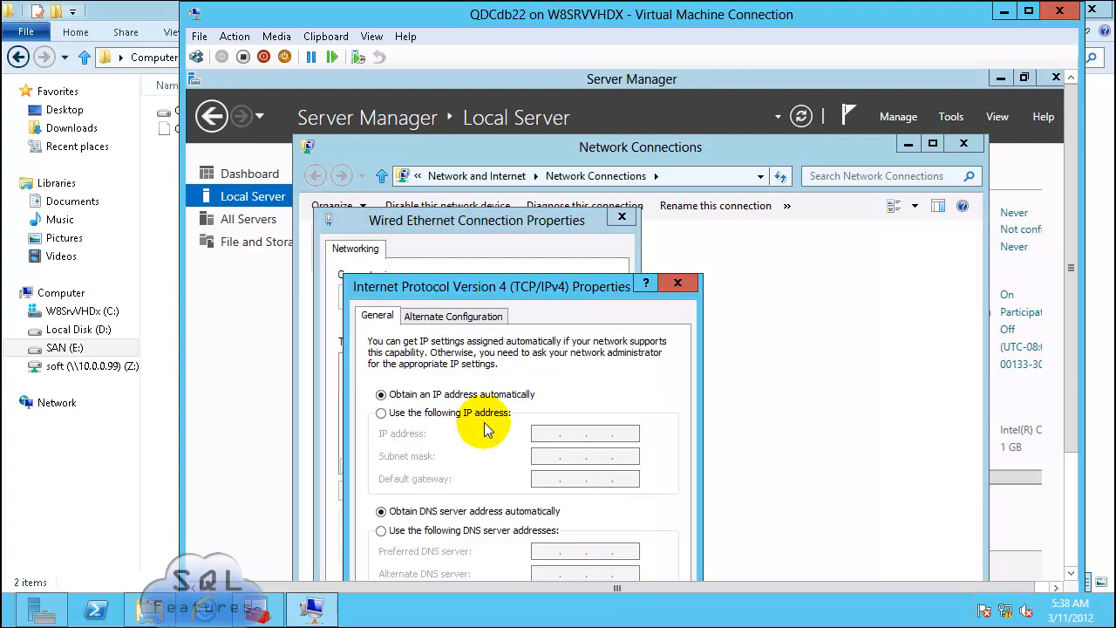
{"action": "left_click", "coordinate": [433, 413]}
{"action": "left_click", "coordinate": [550, 434]}
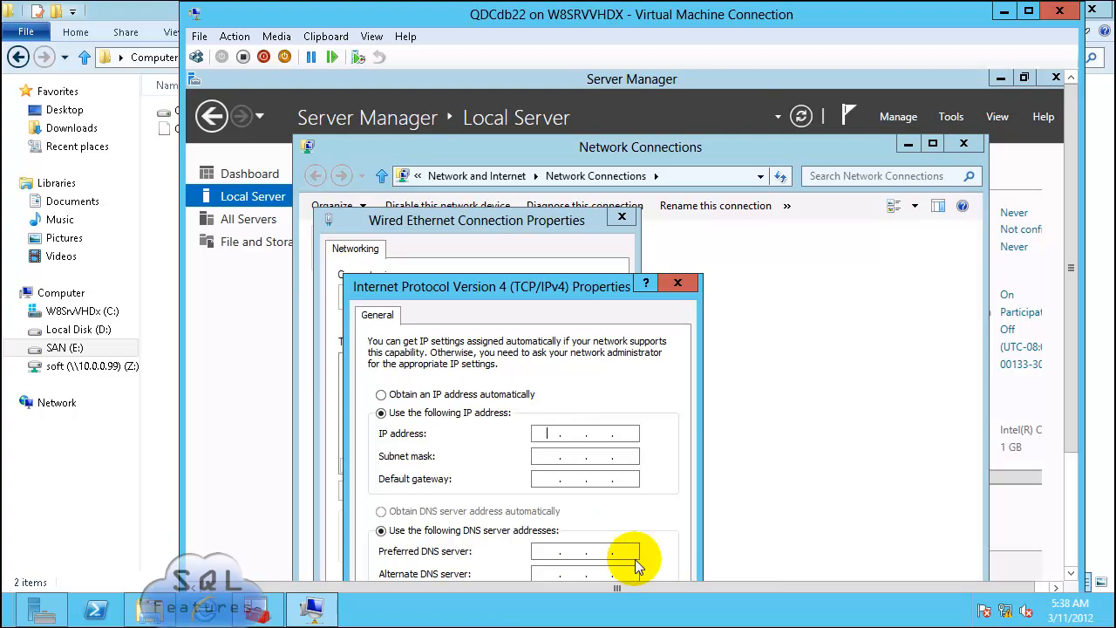
{"action": "type", "text": "10.0.0.29"}
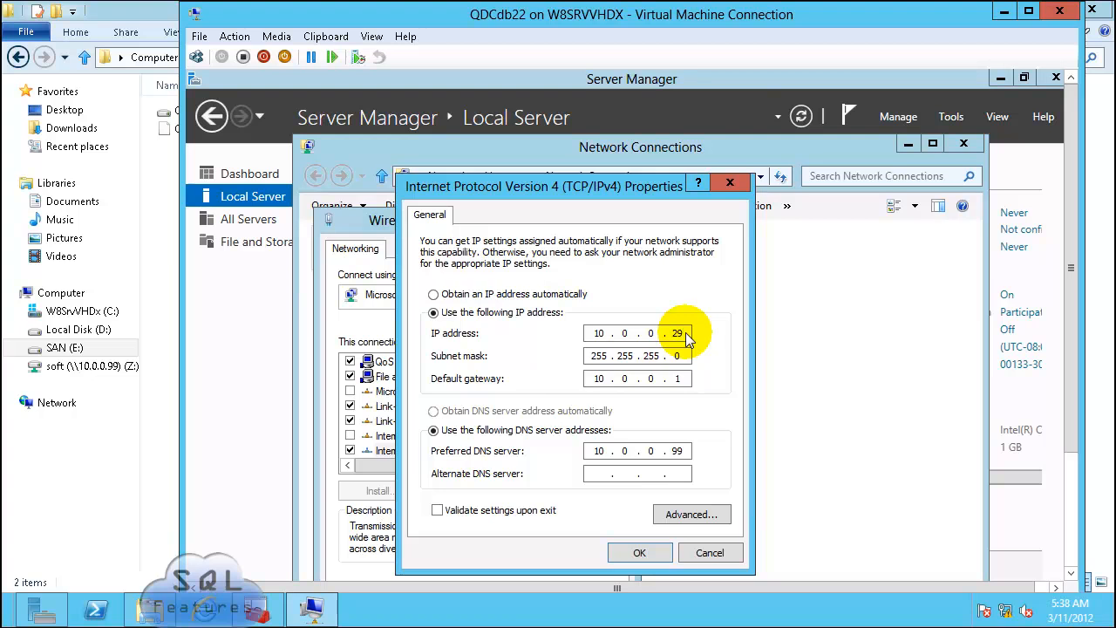
{"action": "double_click", "coordinate": [678, 454]}
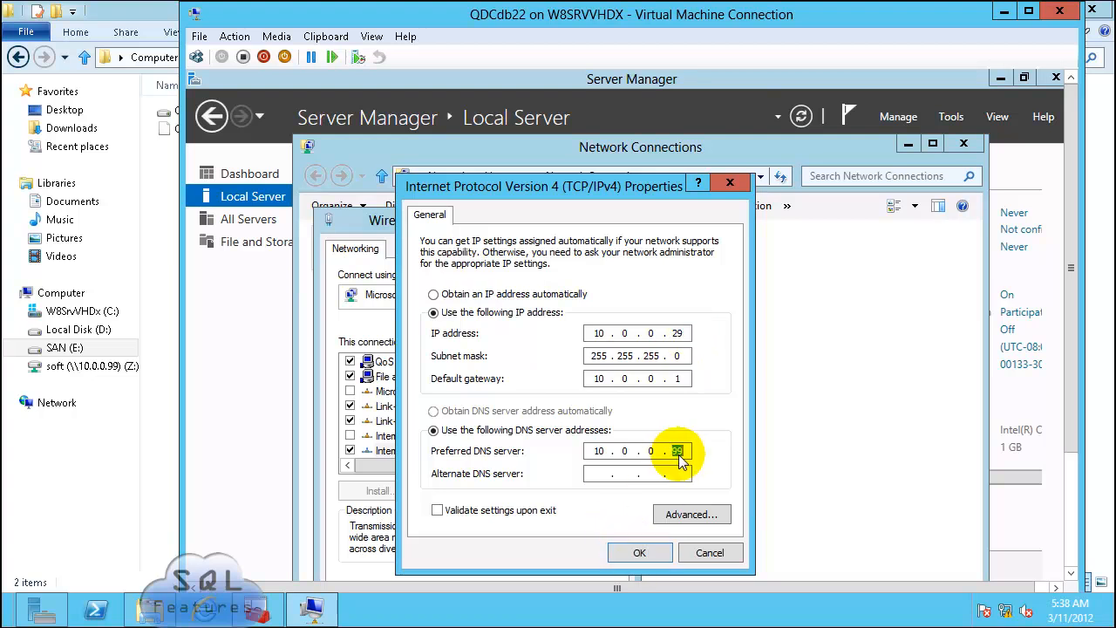
{"action": "left_click", "coordinate": [636, 555]}
{"action": "left_click", "coordinate": [623, 215]}
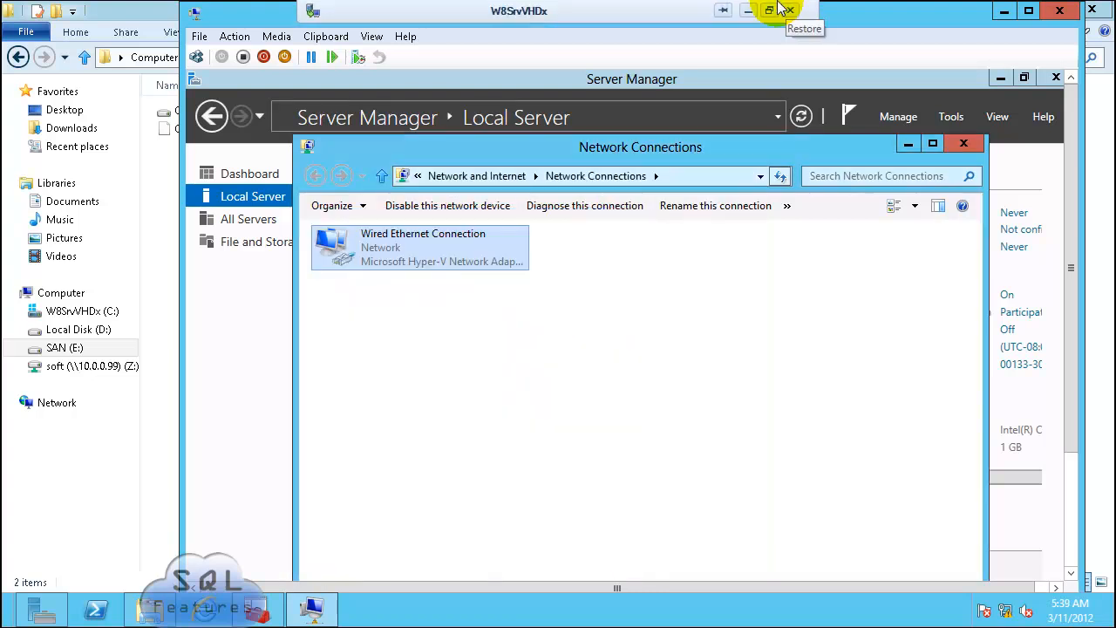
{"action": "left_click", "coordinate": [963, 143]}
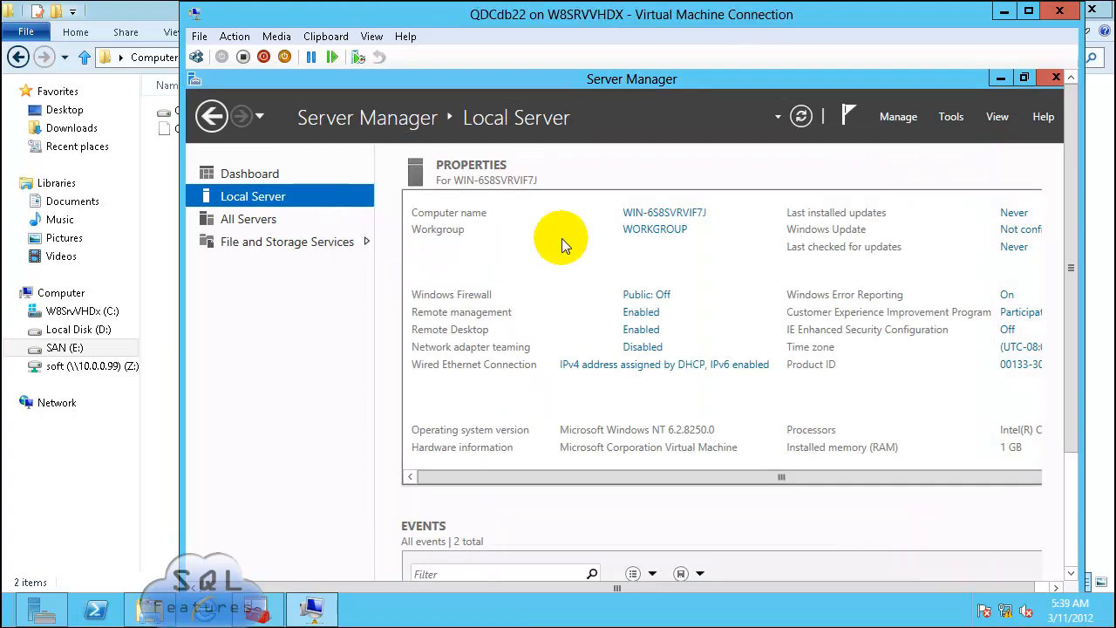
Step: Set the computer description and name to QDCdb22, then restart the VM immediately
{"action": "left_click", "coordinate": [664, 212]}
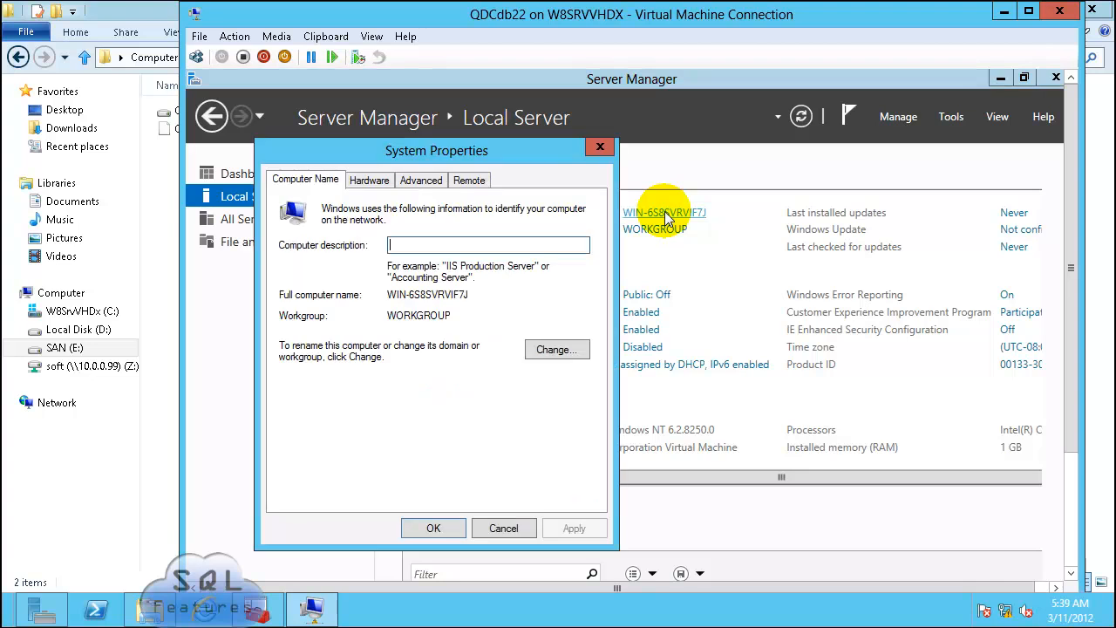
{"action": "type", "text": "QDCdb22"}
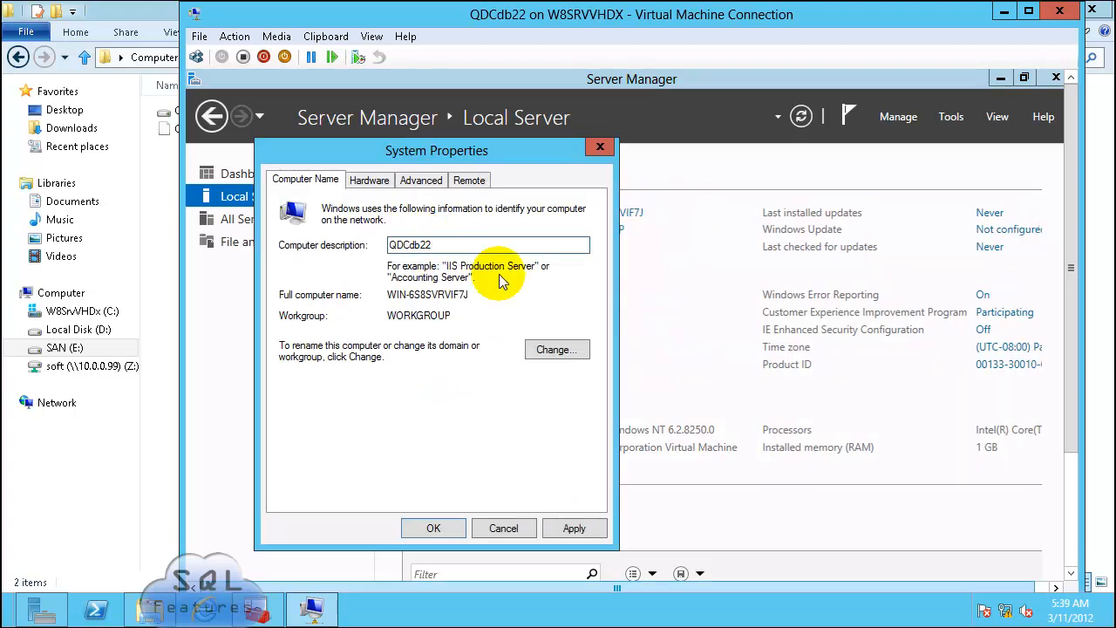
{"action": "left_click", "coordinate": [563, 350]}
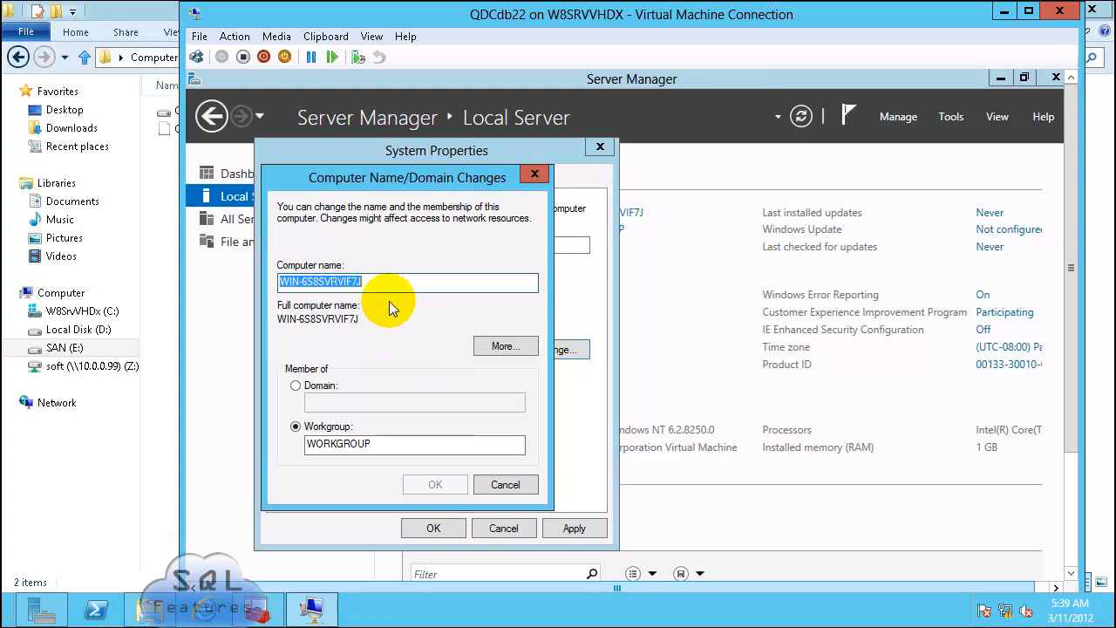
{"action": "type", "text": "QDCdb22"}
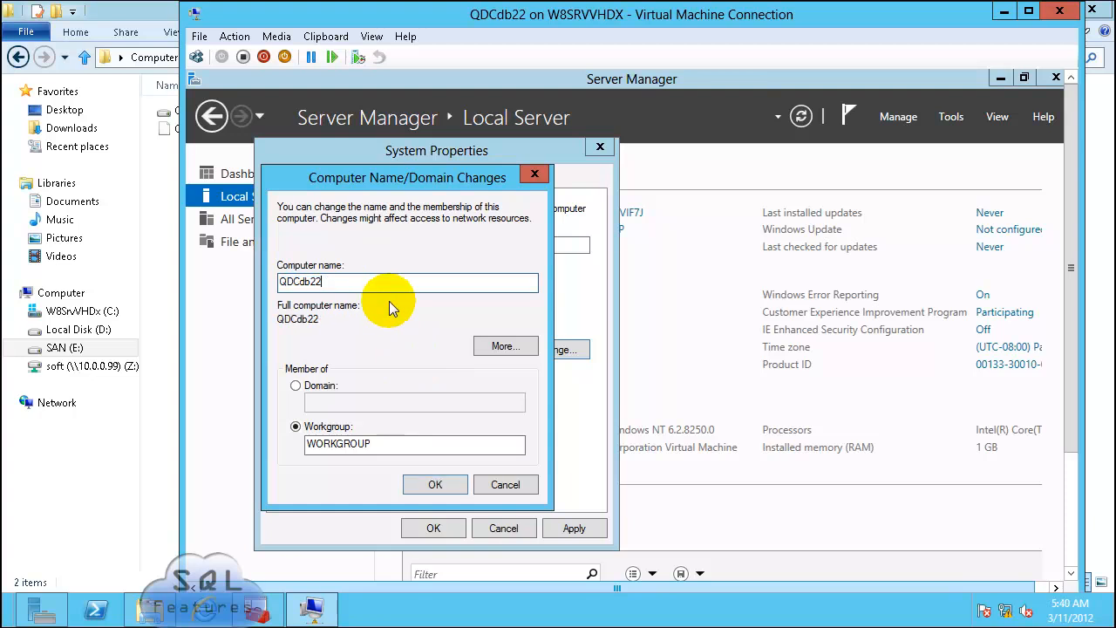
{"action": "key", "text": "Return"}
{"action": "left_click", "coordinate": [725, 413]}
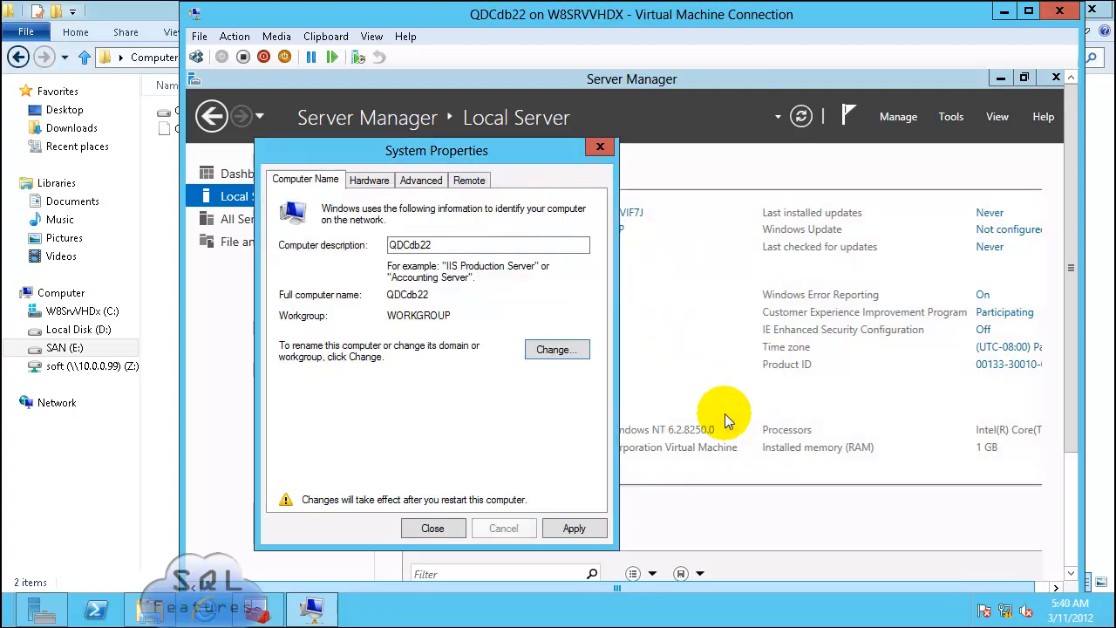
{"action": "left_click", "coordinate": [432, 527]}
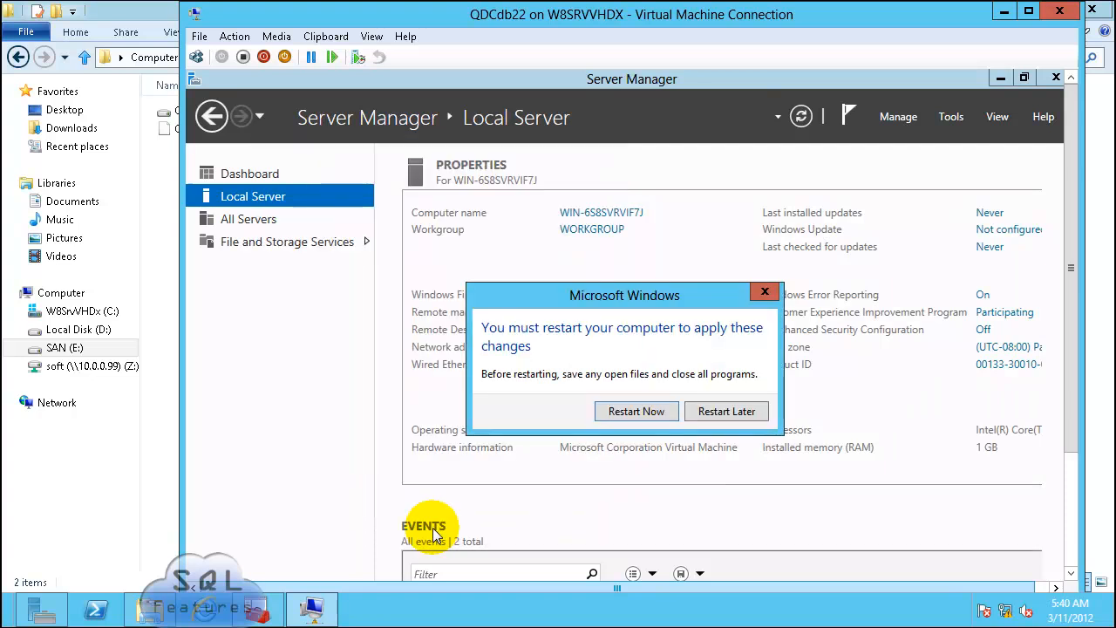
{"action": "left_click", "coordinate": [636, 410]}
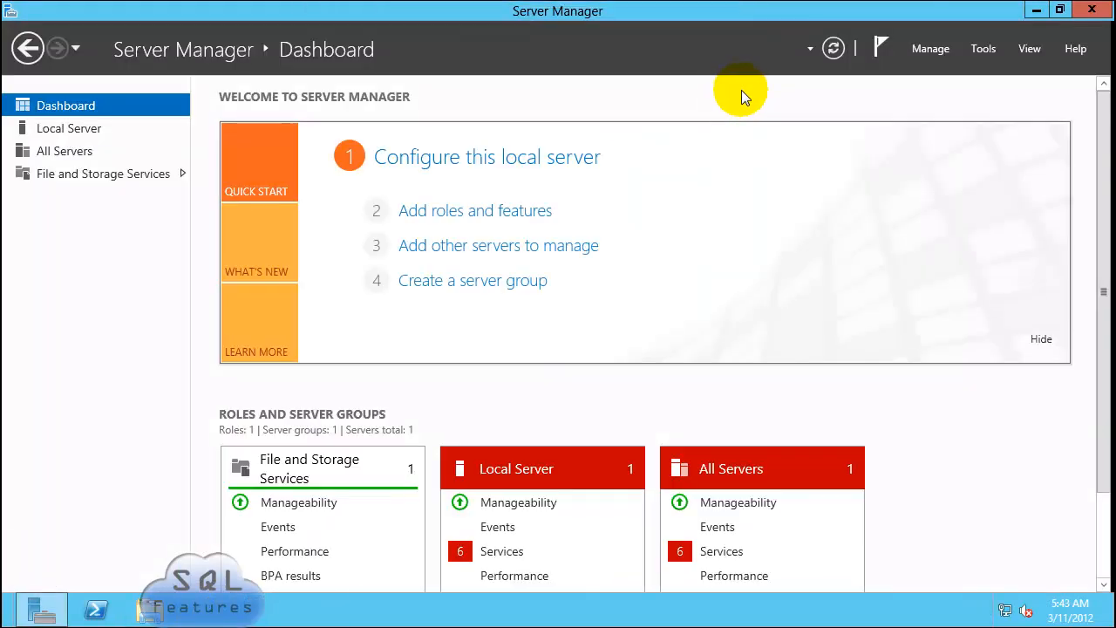
{"action": "mouse_move", "coordinate": [704, 5]}
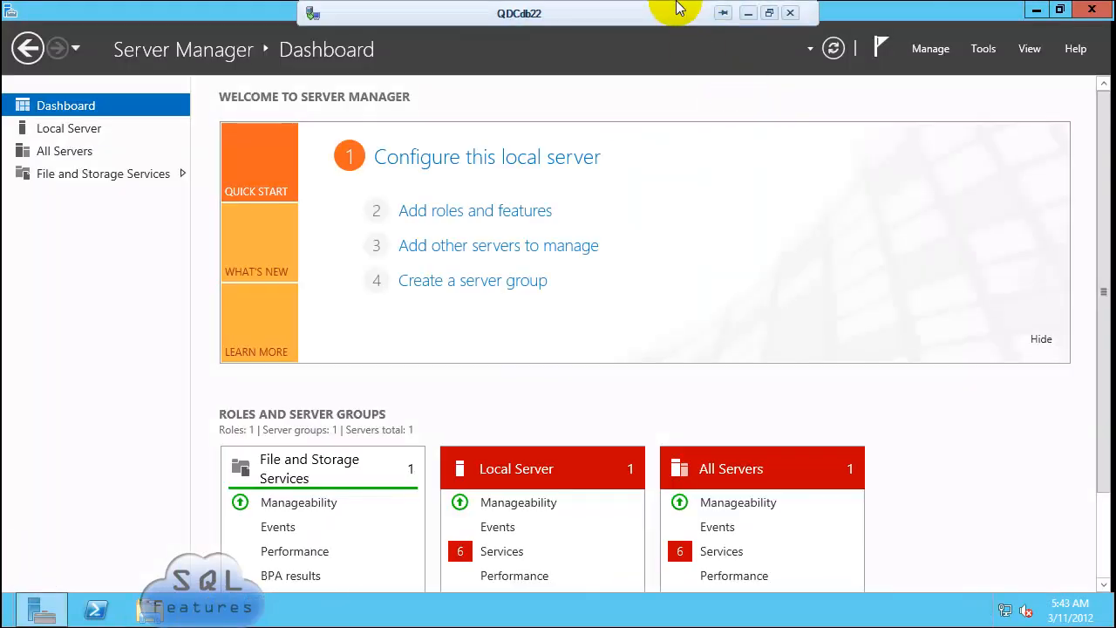
Step: From Local Server's system properties, switch membership to the domain sqlfeatures.local
{"action": "left_click", "coordinate": [69, 133]}
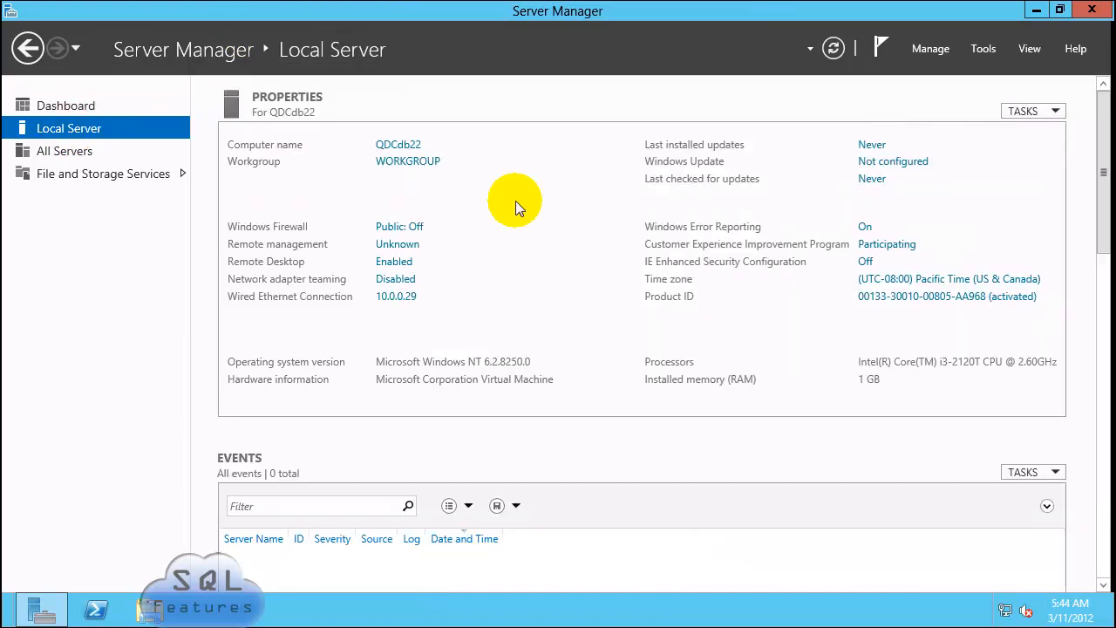
{"action": "left_click", "coordinate": [415, 163]}
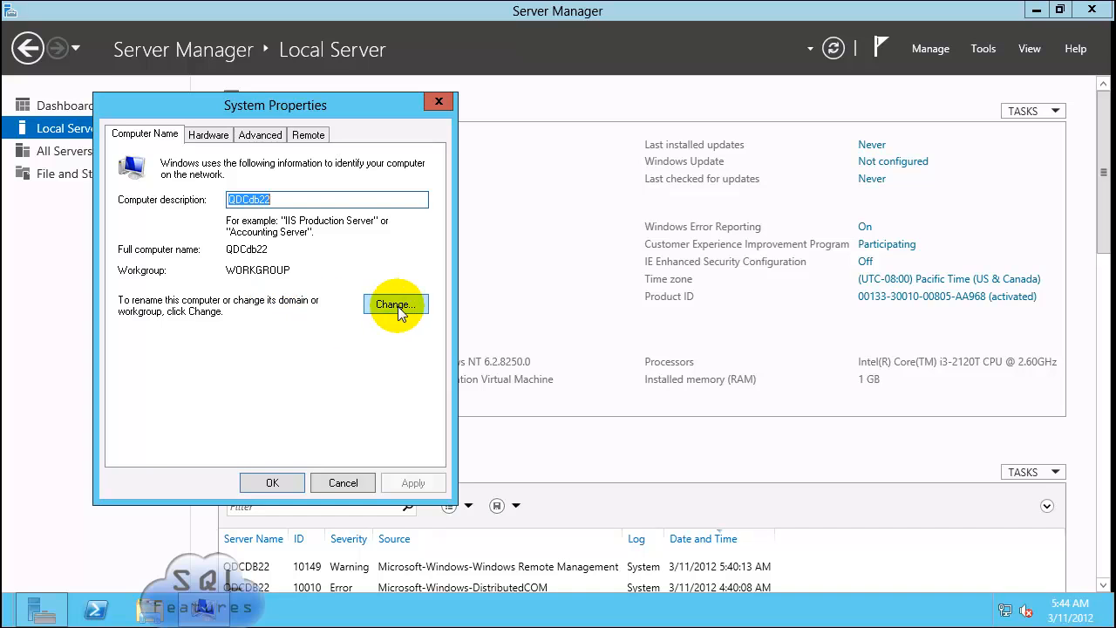
{"action": "left_click", "coordinate": [394, 305]}
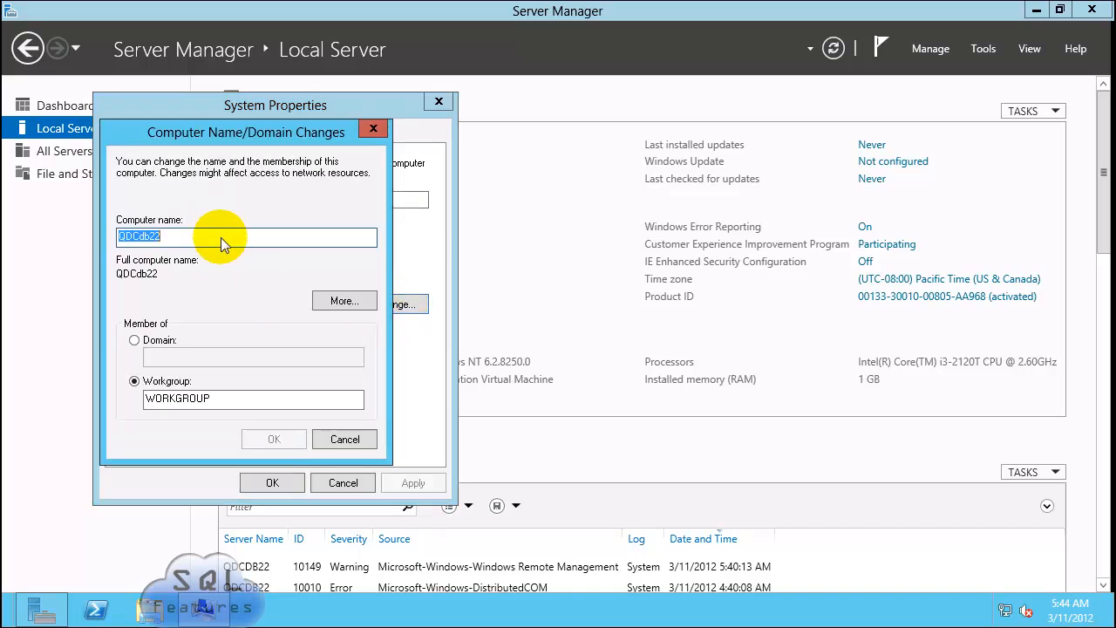
{"action": "left_click", "coordinate": [138, 341]}
{"action": "left_click", "coordinate": [175, 353]}
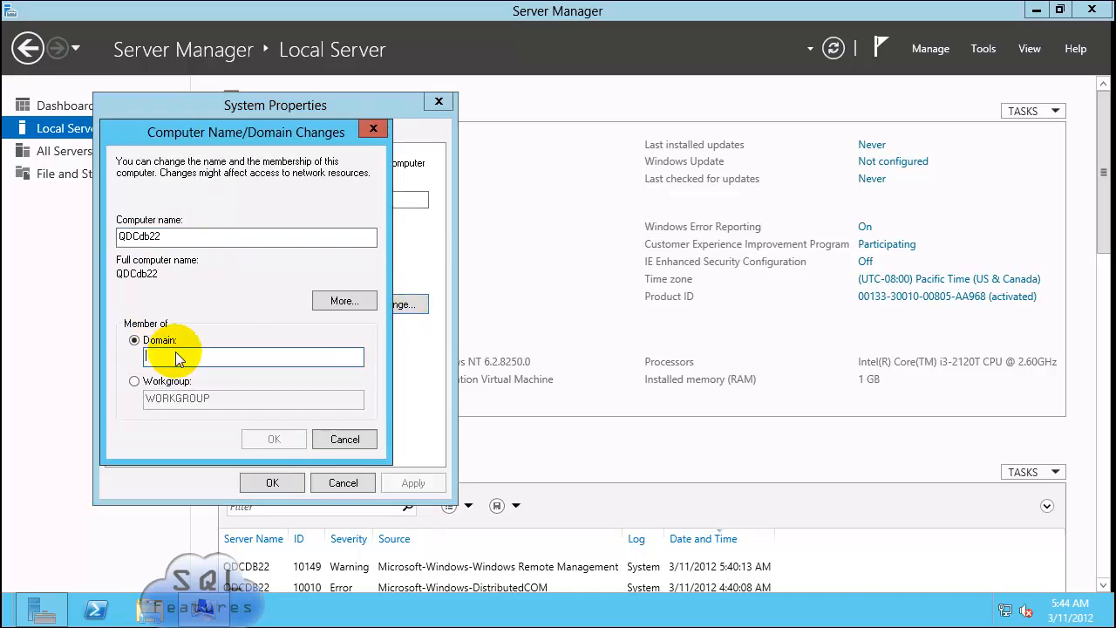
{"action": "type", "text": "sql"}
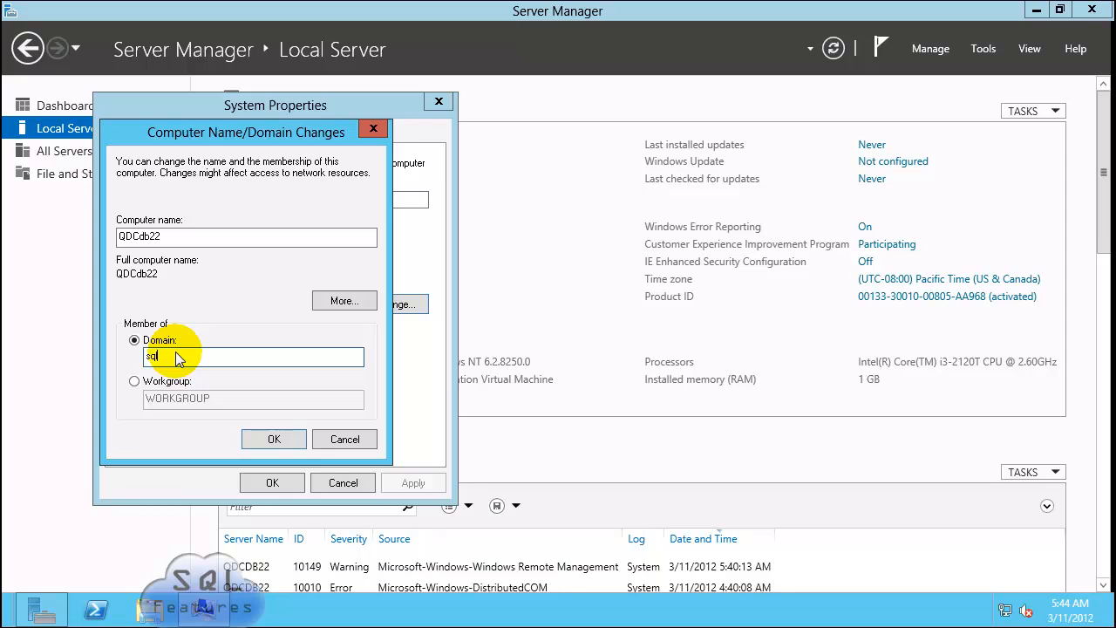
{"action": "type", "text": "features.local"}
{"action": "key", "text": "Return"}
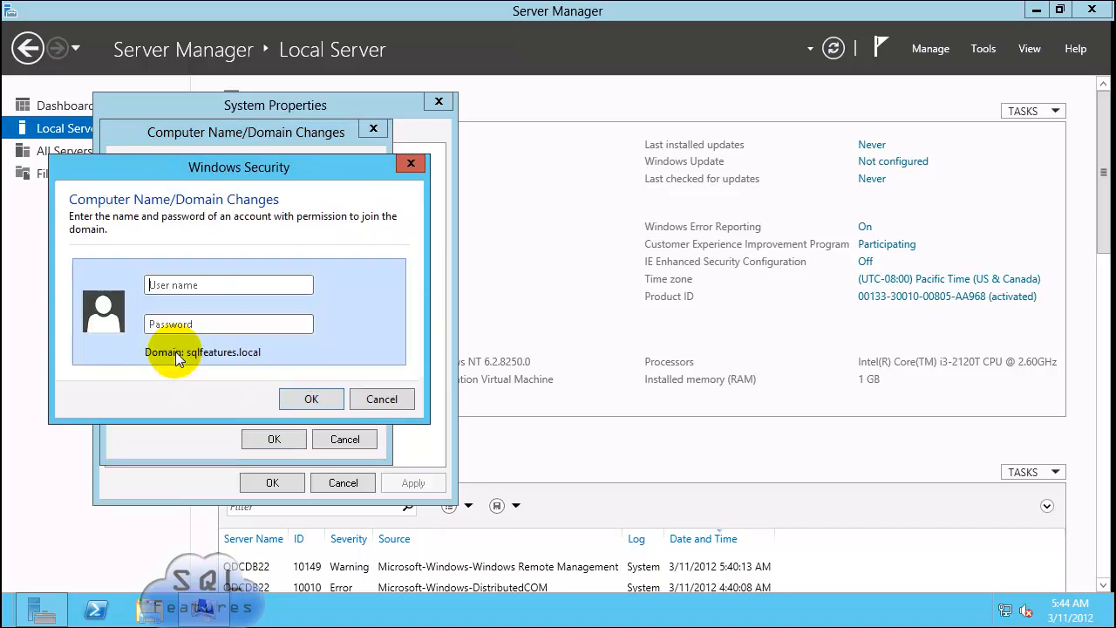
Step: Enter the domain admin account name and password, acknowledge the welcome, and postpone the restart
{"action": "type", "text": "hvadmin"}
{"action": "key", "text": "Tab"}
{"action": "type", "text": "********"}
{"action": "key", "text": "Return"}
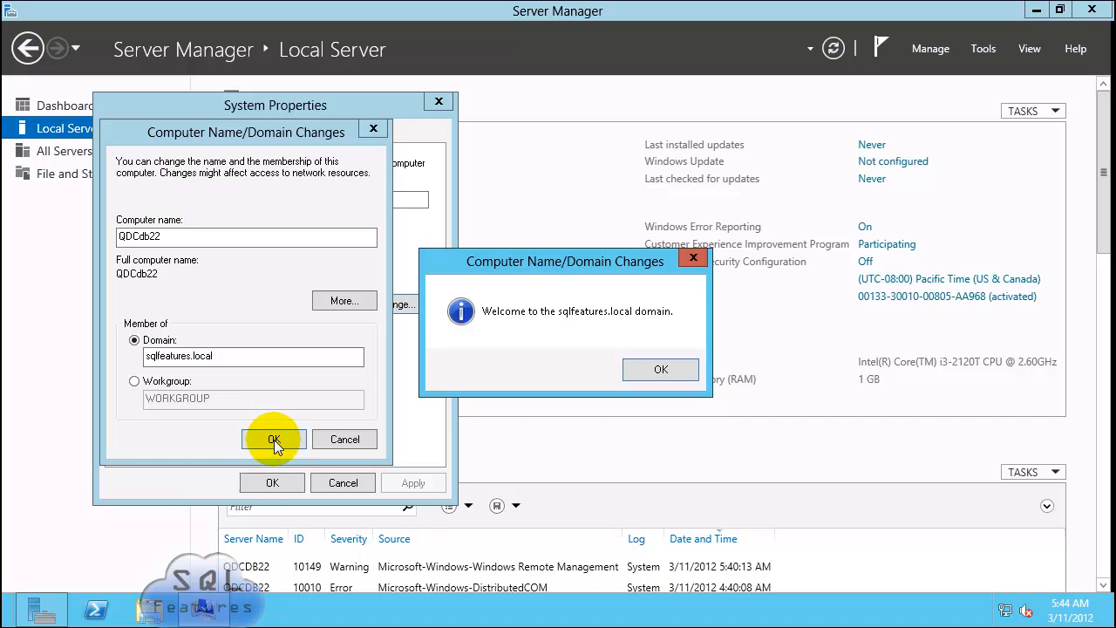
{"action": "key", "text": "Return"}
{"action": "left_click", "coordinate": [665, 327]}
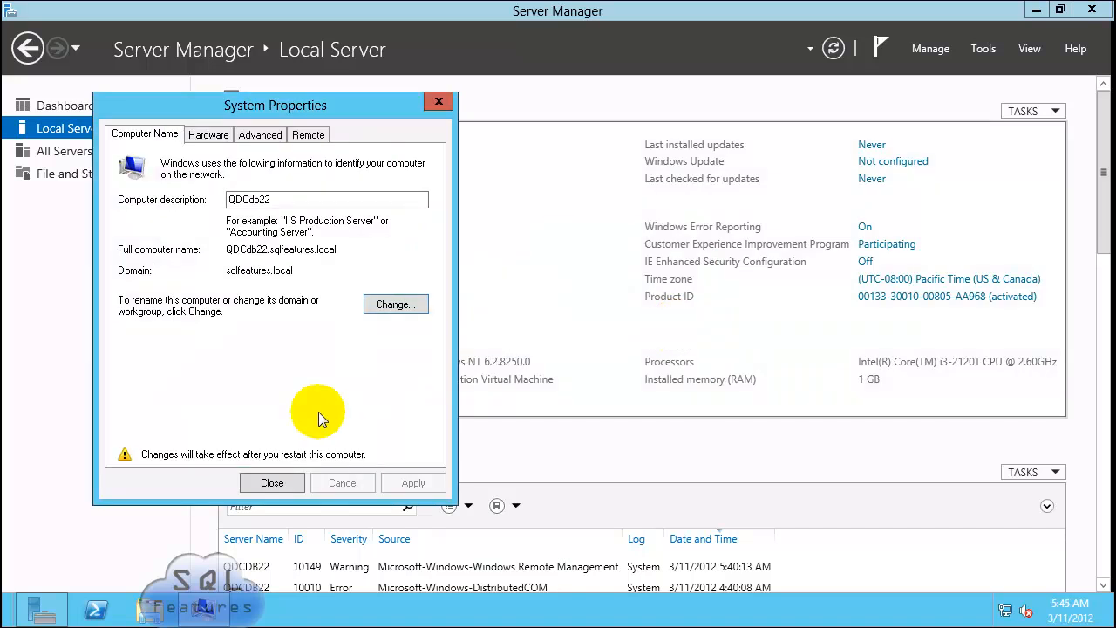
{"action": "left_click", "coordinate": [266, 482]}
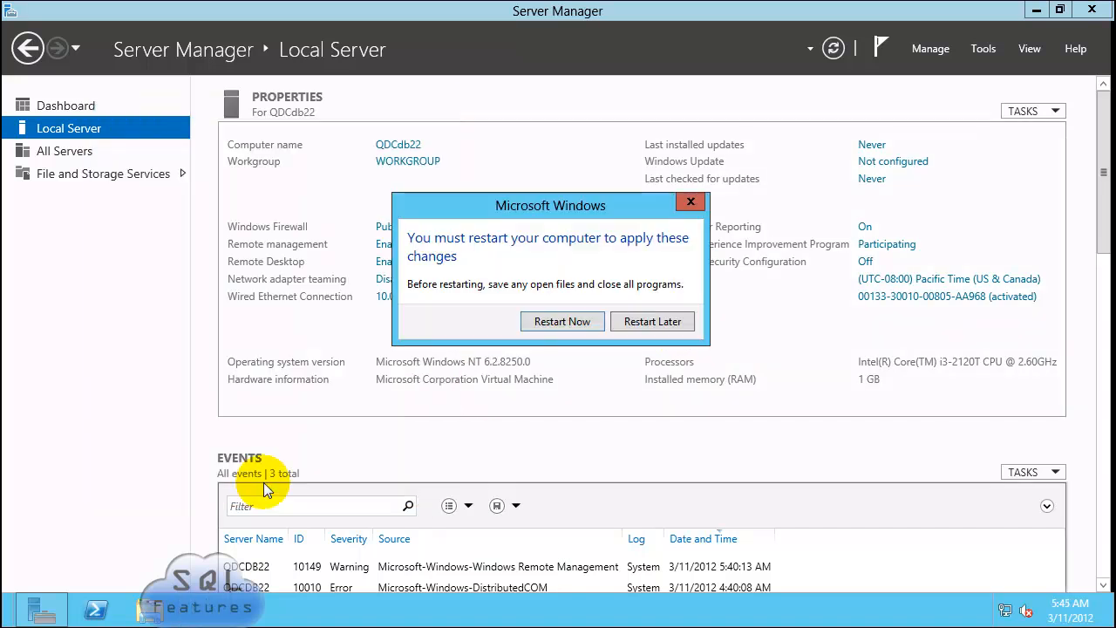
{"action": "left_click", "coordinate": [663, 320]}
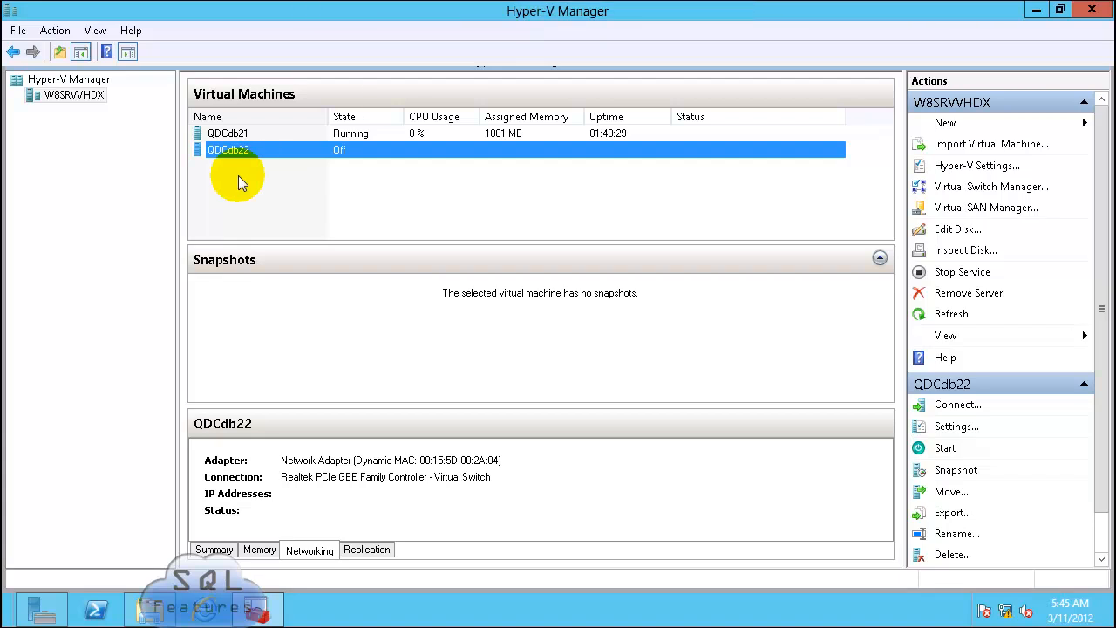
Step: Snapshot the powered-off QDCdb22 from its context menu in the Virtual Machines list
{"action": "left_click", "coordinate": [397, 186]}
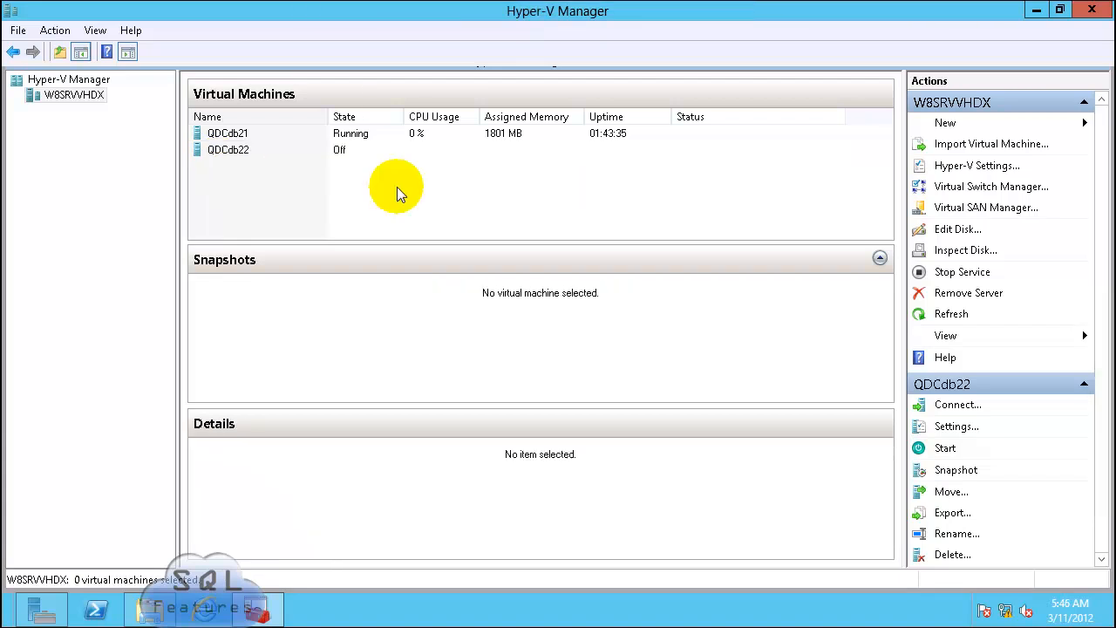
{"action": "right_click", "coordinate": [240, 152]}
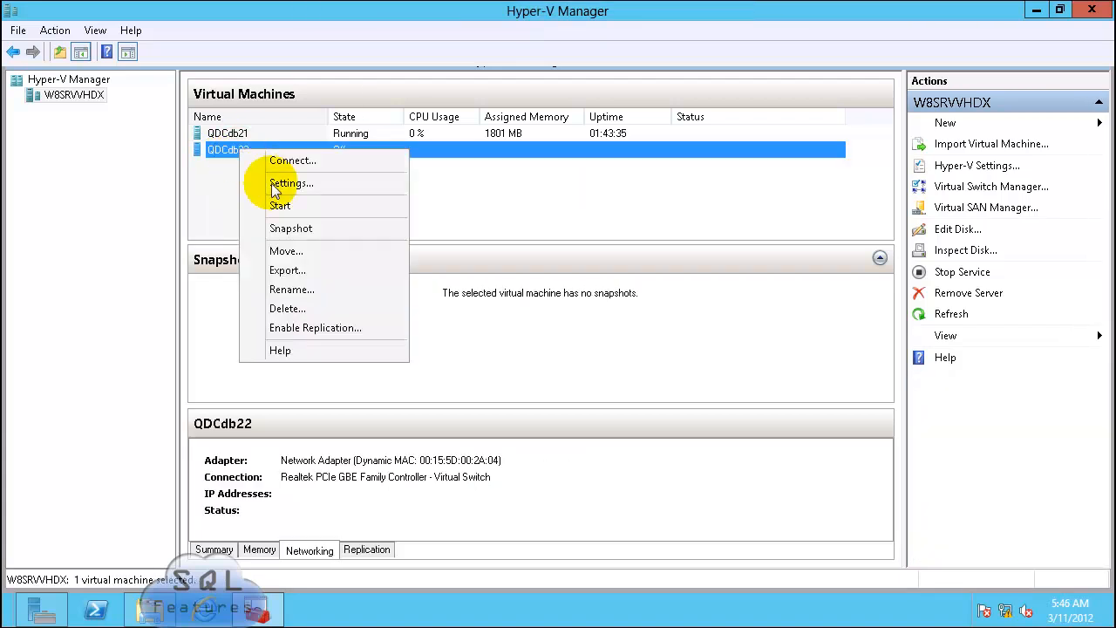
{"action": "left_click", "coordinate": [304, 231]}
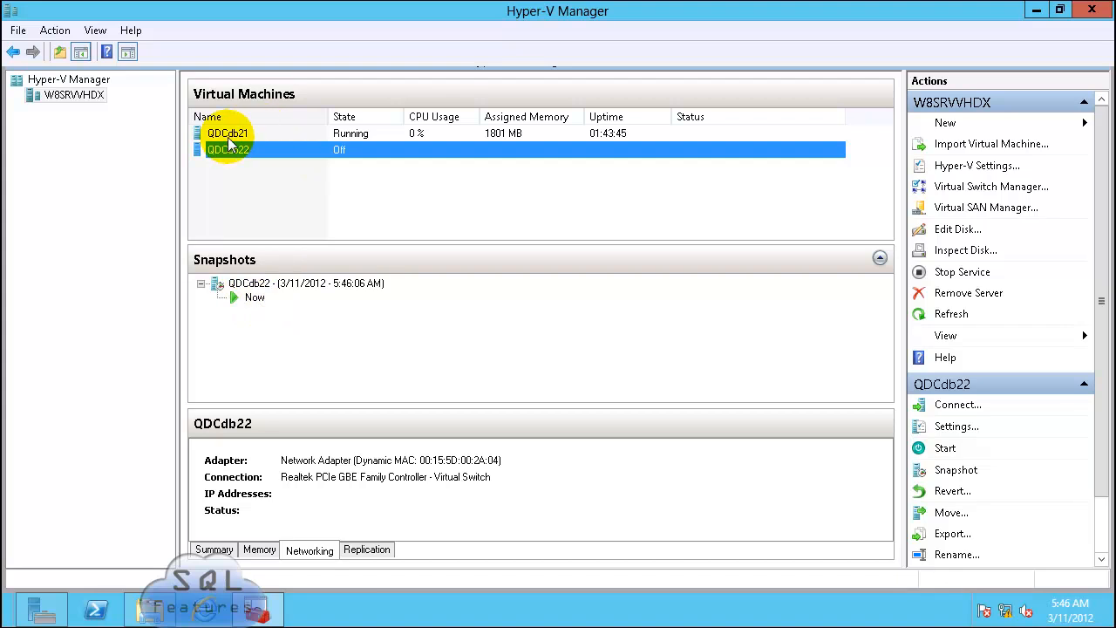
Step: Close the finished SQL Server 2012 Setup on QDCdb21
{"action": "left_click", "coordinate": [335, 198]}
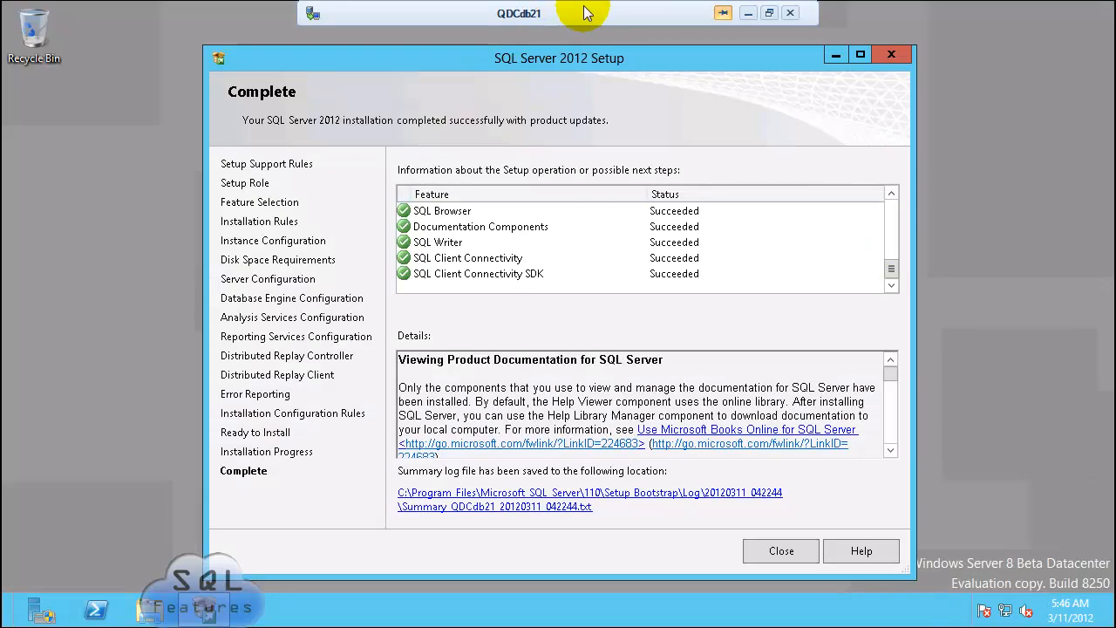
{"action": "left_click_drag", "start_coordinate": [888, 264], "coordinate": [896, 345]}
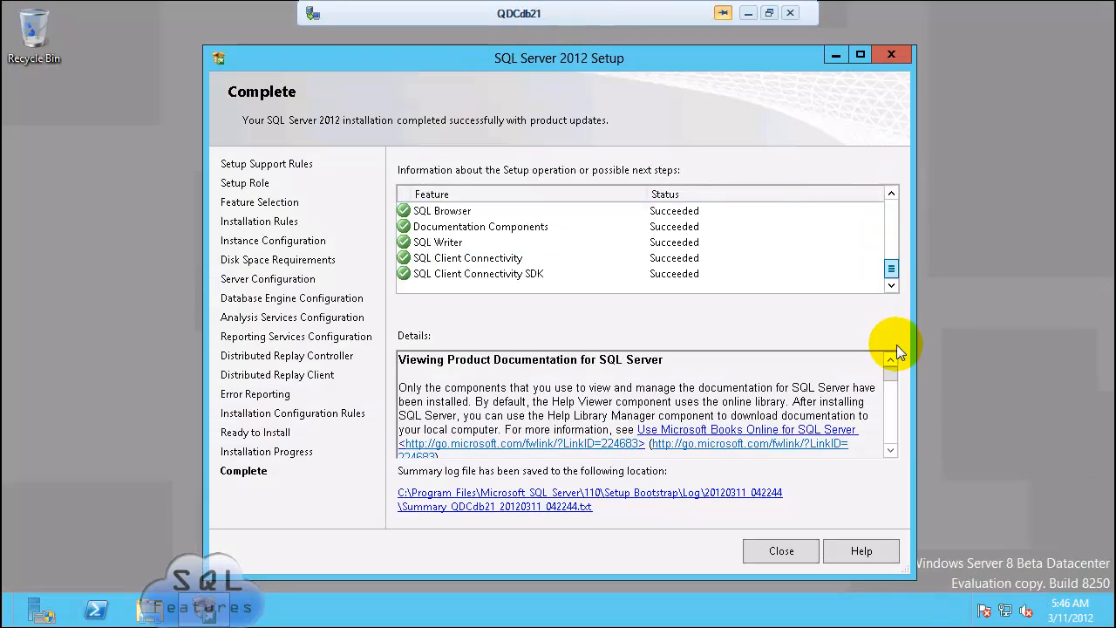
{"action": "left_click", "coordinate": [779, 549]}
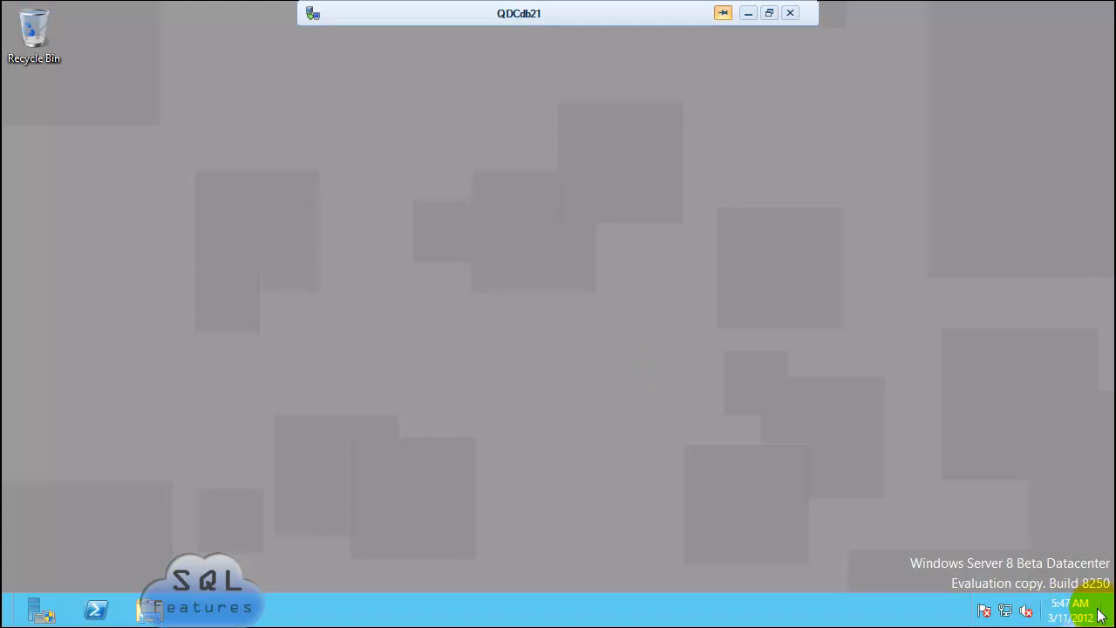
Step: Shut down QDCdb21 with a chosen reason, then select its snapshot
{"action": "mouse_move", "coordinate": [1113, 614]}
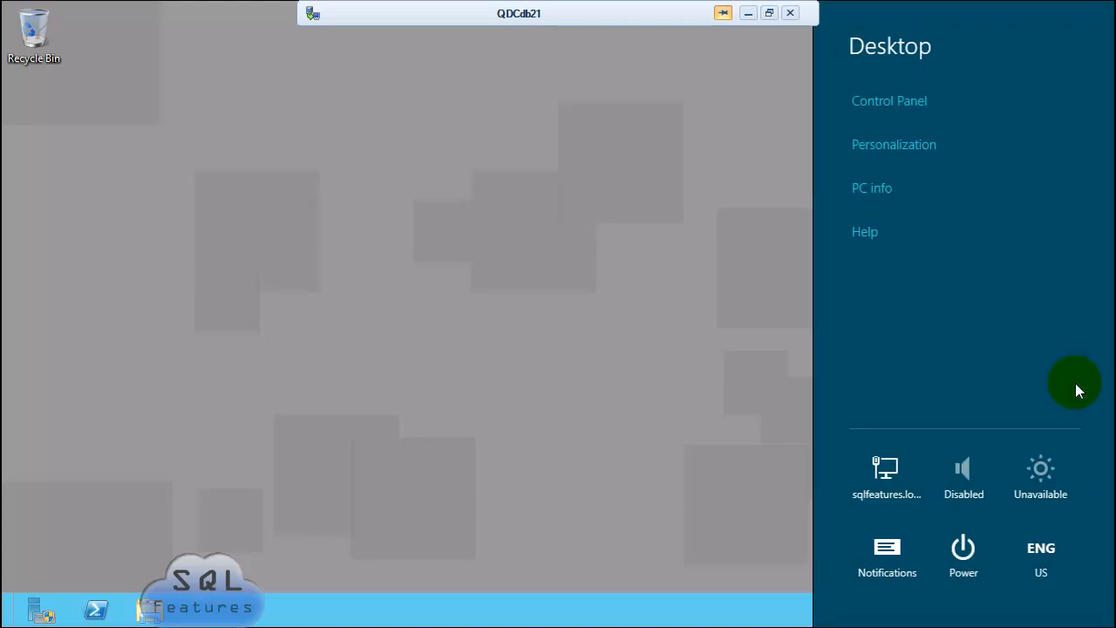
{"action": "left_click", "coordinate": [962, 562]}
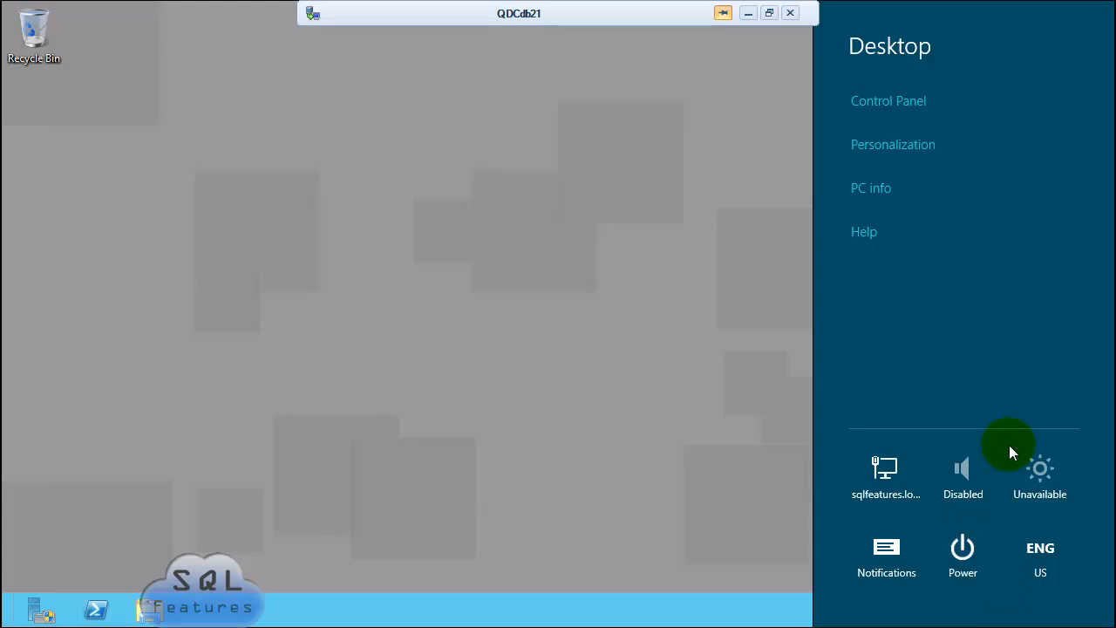
{"action": "left_click", "coordinate": [962, 457]}
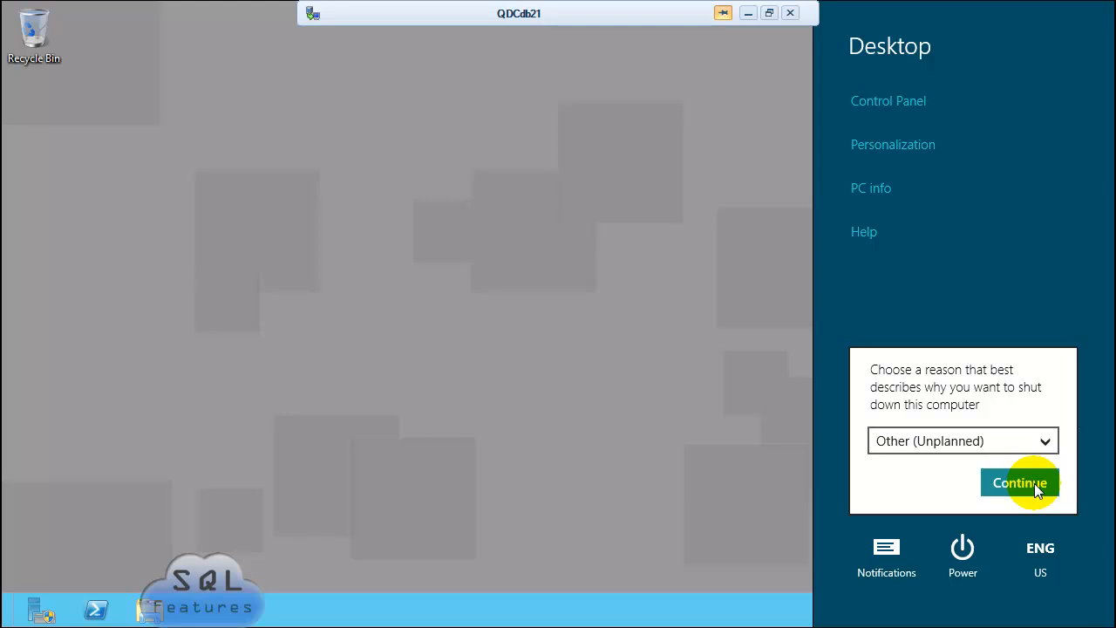
{"action": "left_click", "coordinate": [1035, 486]}
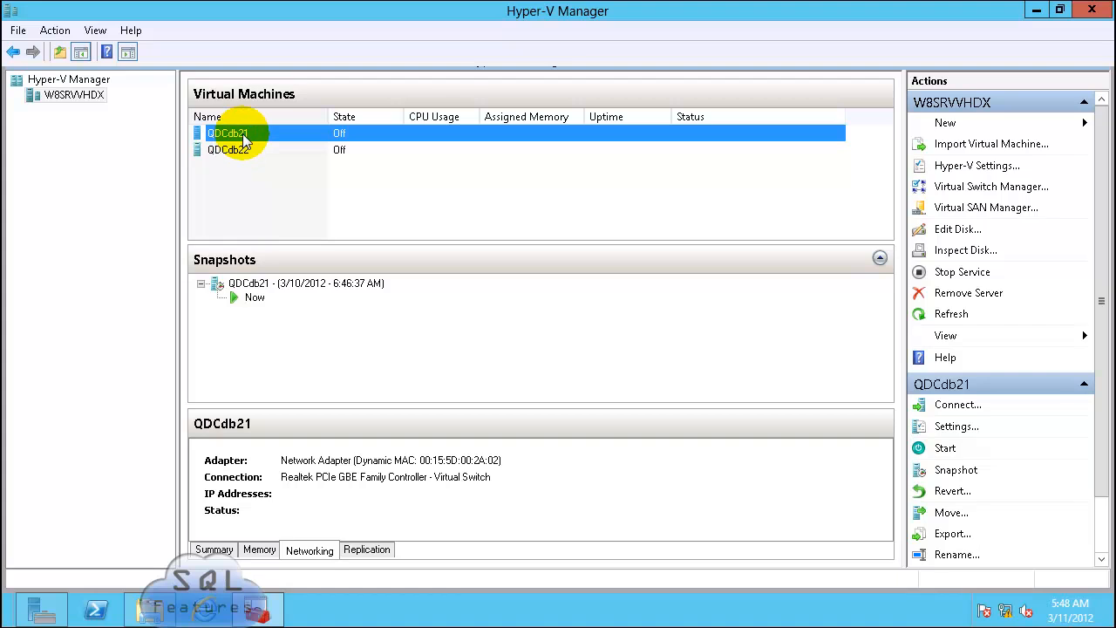
{"action": "left_click", "coordinate": [280, 286]}
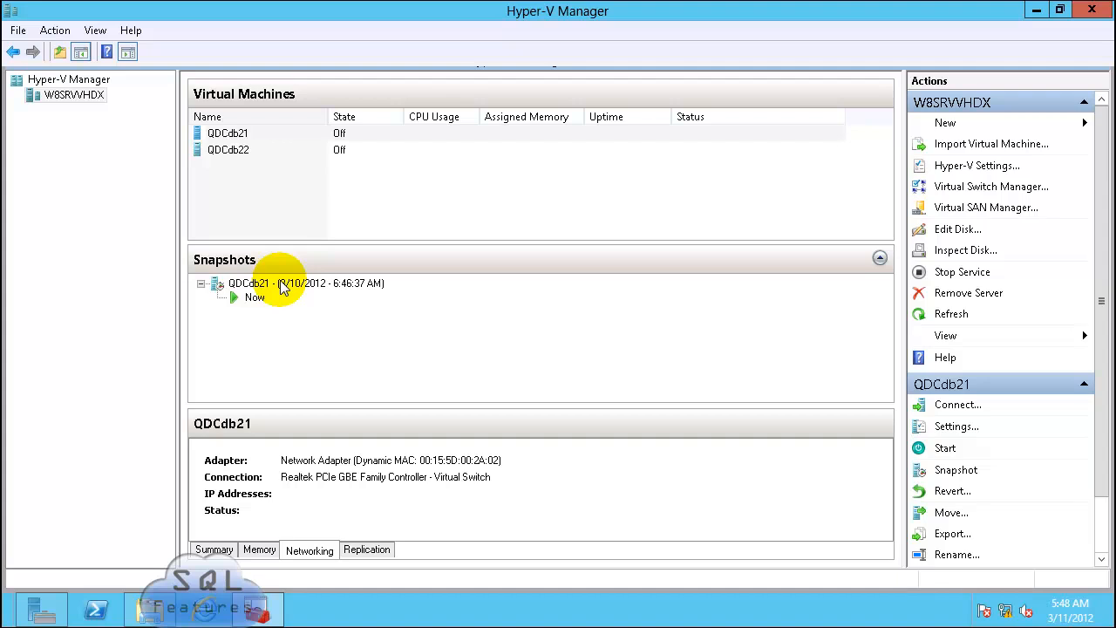
{"action": "left_click", "coordinate": [281, 286]}
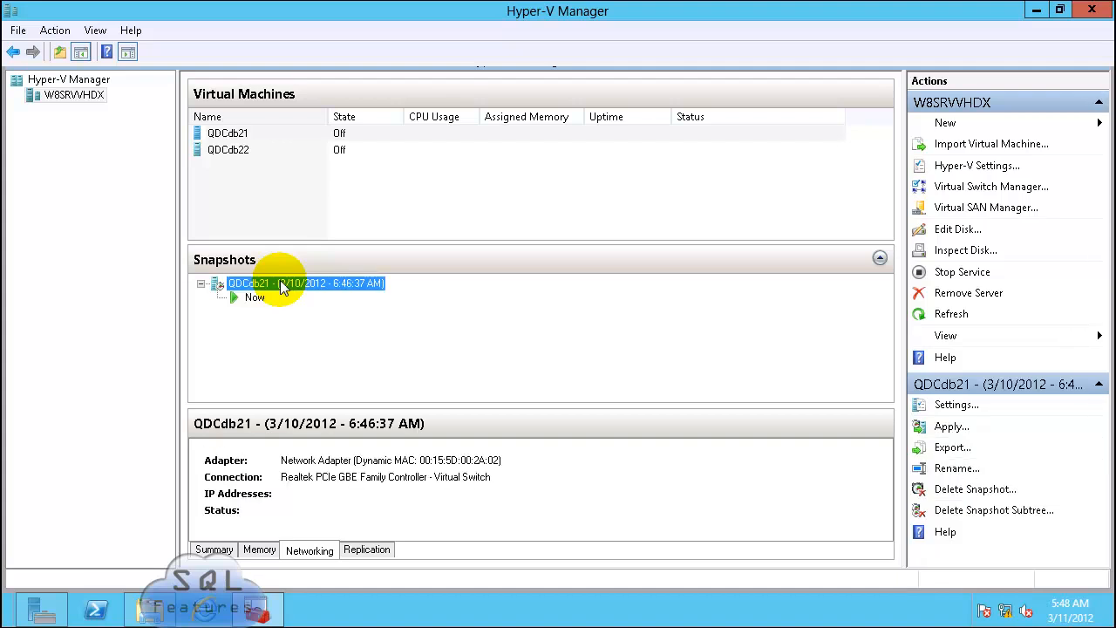
Step: Delete QDCdb21's 3/10/2012 snapshot together with its subtree
{"action": "right_click", "coordinate": [281, 288]}
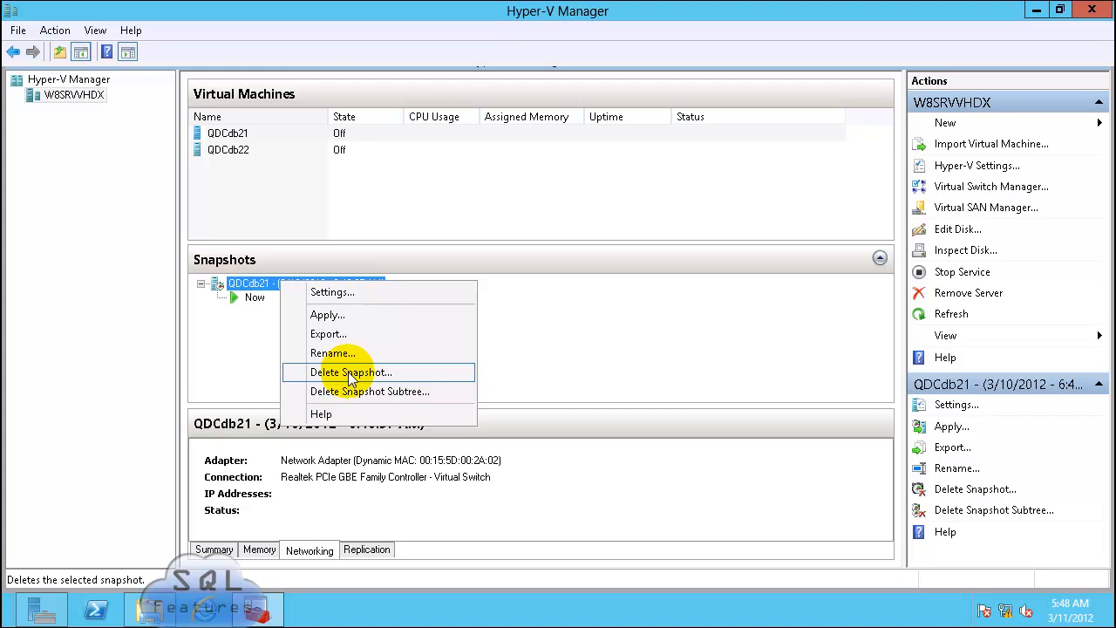
{"action": "left_click", "coordinate": [368, 391]}
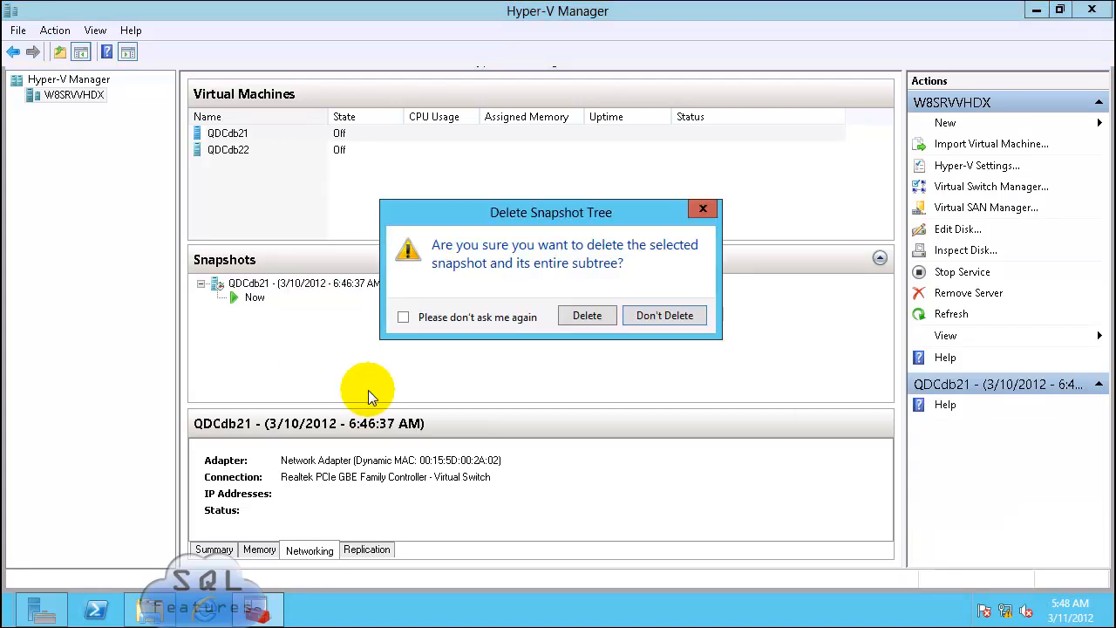
{"action": "left_click", "coordinate": [584, 314]}
Step: Take a fresh snapshot of QDCdb21, then select QDCdb22 to show its details
{"action": "left_click", "coordinate": [237, 133]}
{"action": "right_click", "coordinate": [237, 133]}
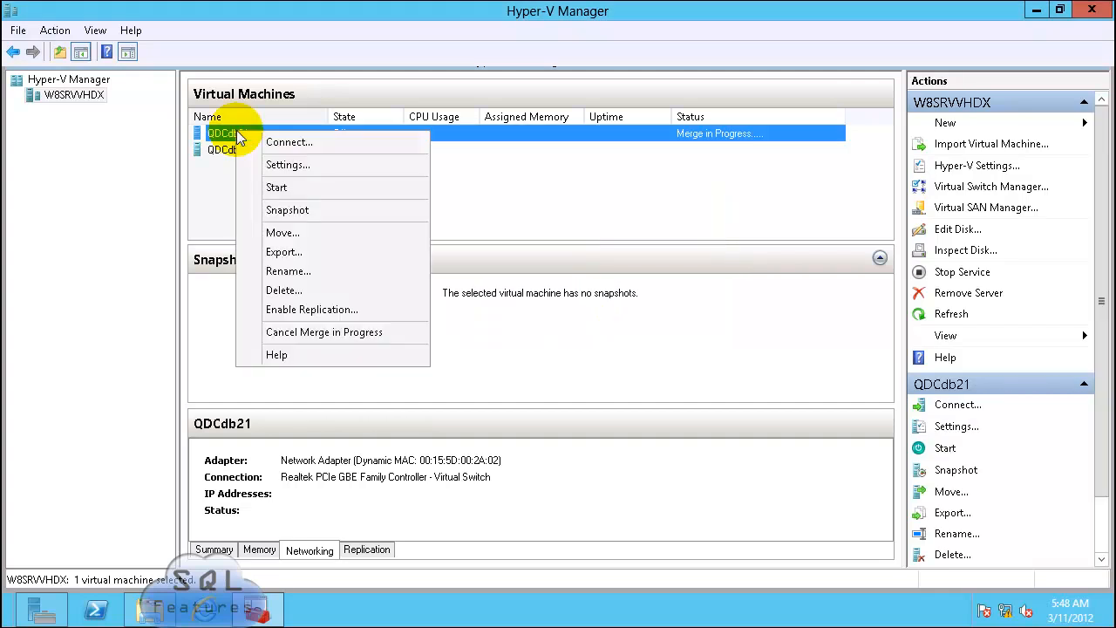
{"action": "left_click", "coordinate": [296, 219]}
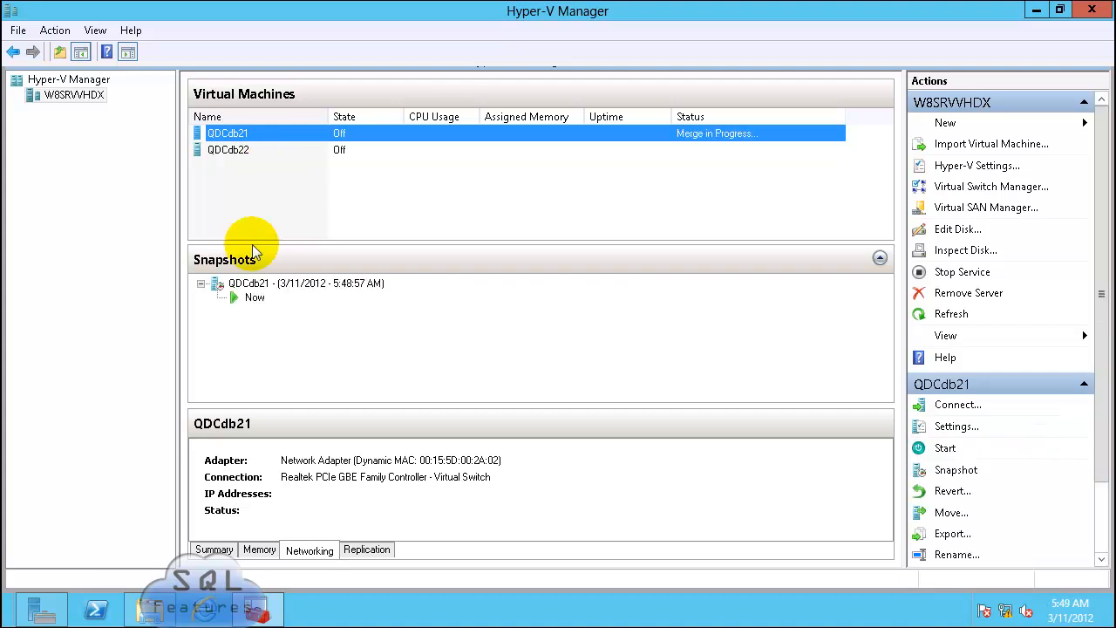
{"action": "left_click", "coordinate": [224, 152]}
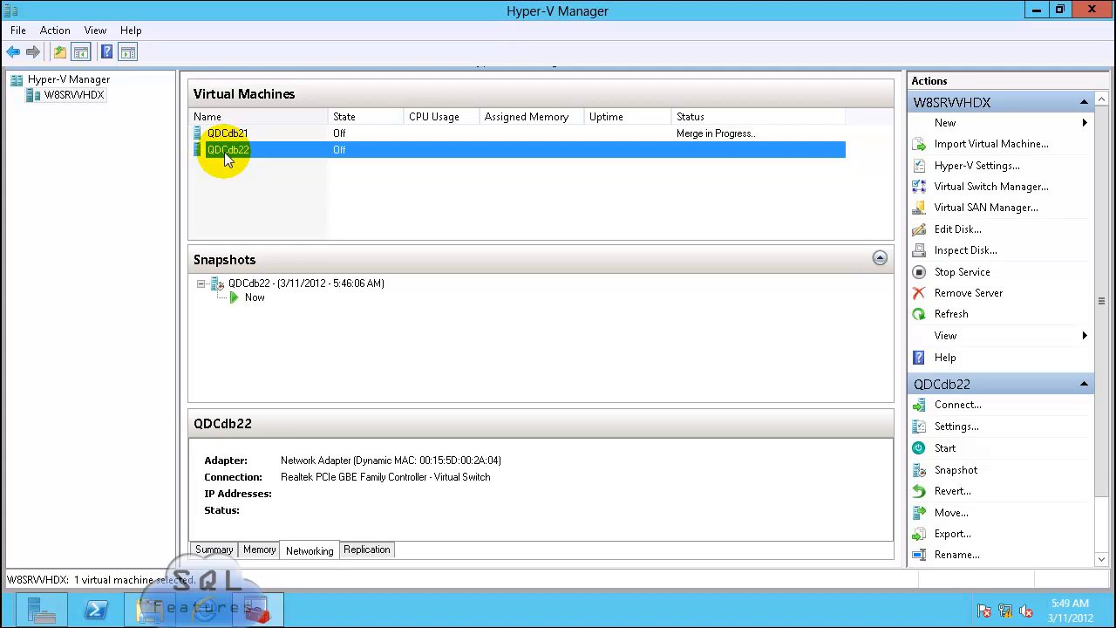
Step: Take a new snapshot of QDCdb22, then switch back to QDCdb21's details
{"action": "right_click", "coordinate": [224, 151]}
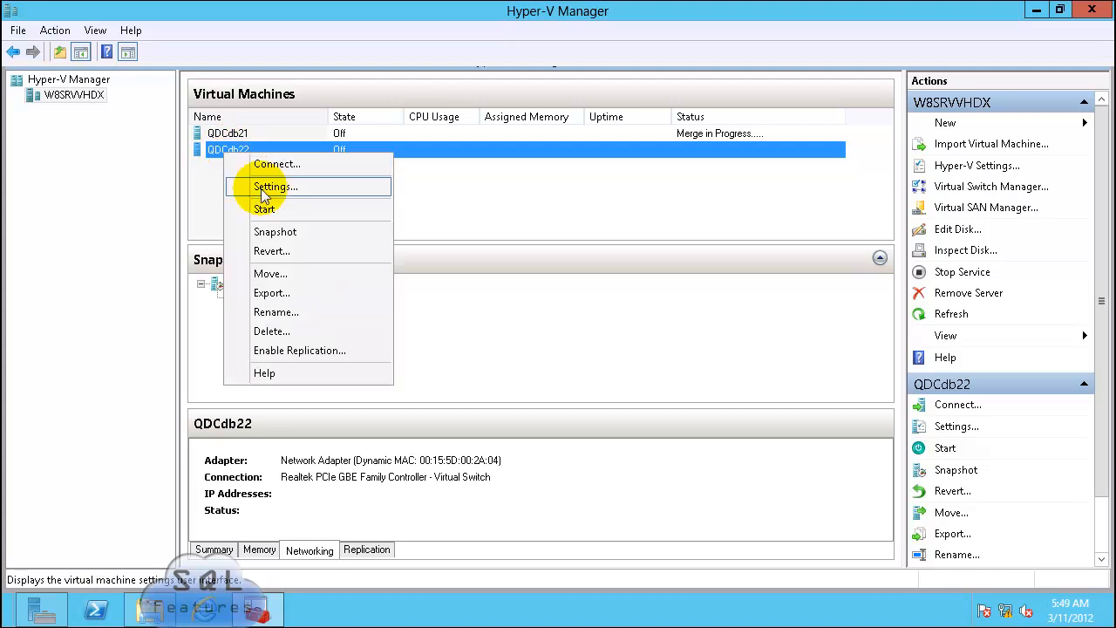
{"action": "left_click", "coordinate": [277, 234]}
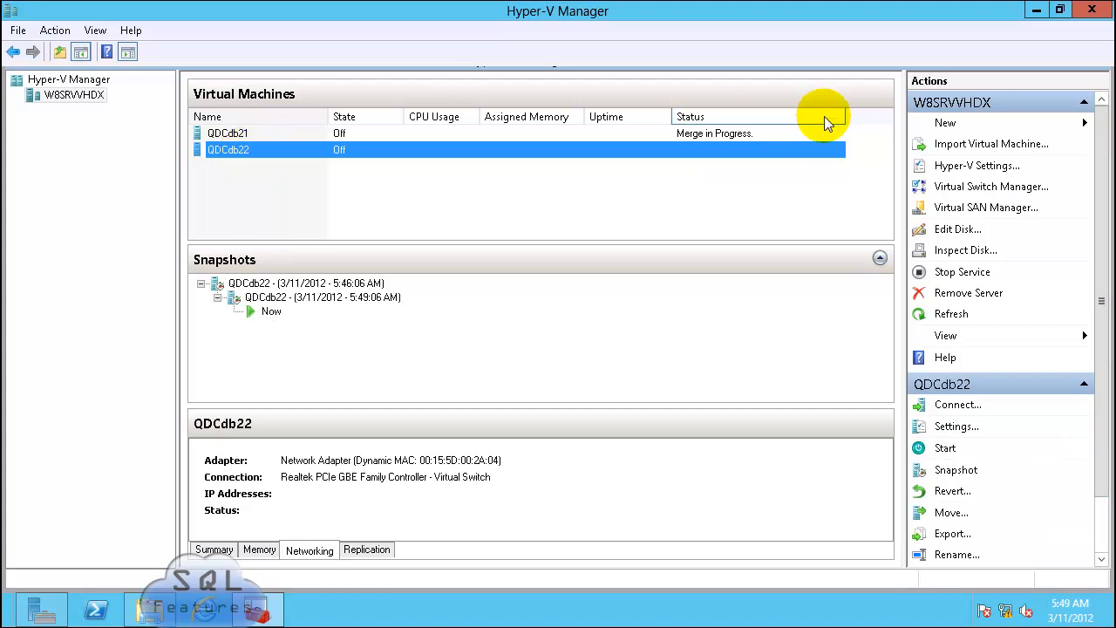
{"action": "left_click", "coordinate": [717, 137]}
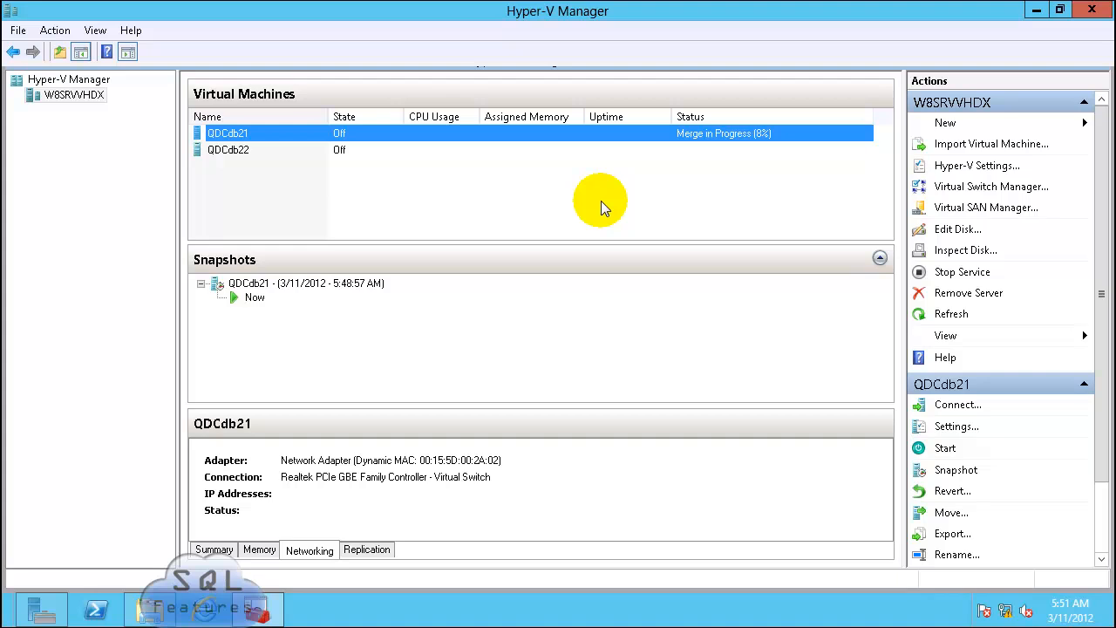
{"action": "left_click", "coordinate": [942, 123]}
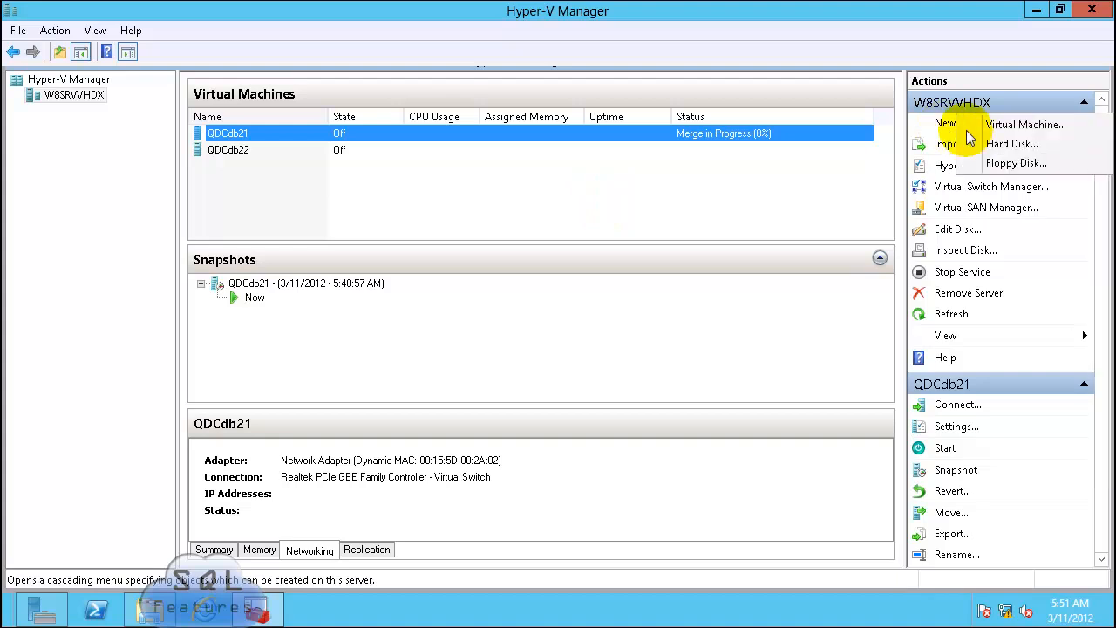
Step: Start a new VHDX virtual hard disk of the Differencing type
{"action": "left_click", "coordinate": [1007, 145]}
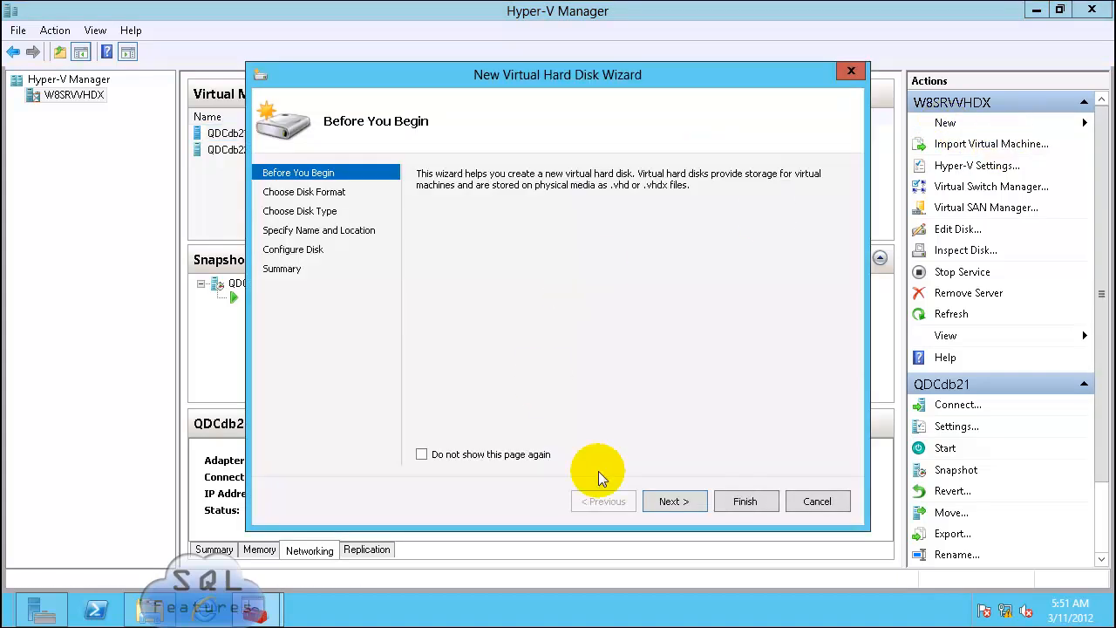
{"action": "left_click", "coordinate": [674, 501]}
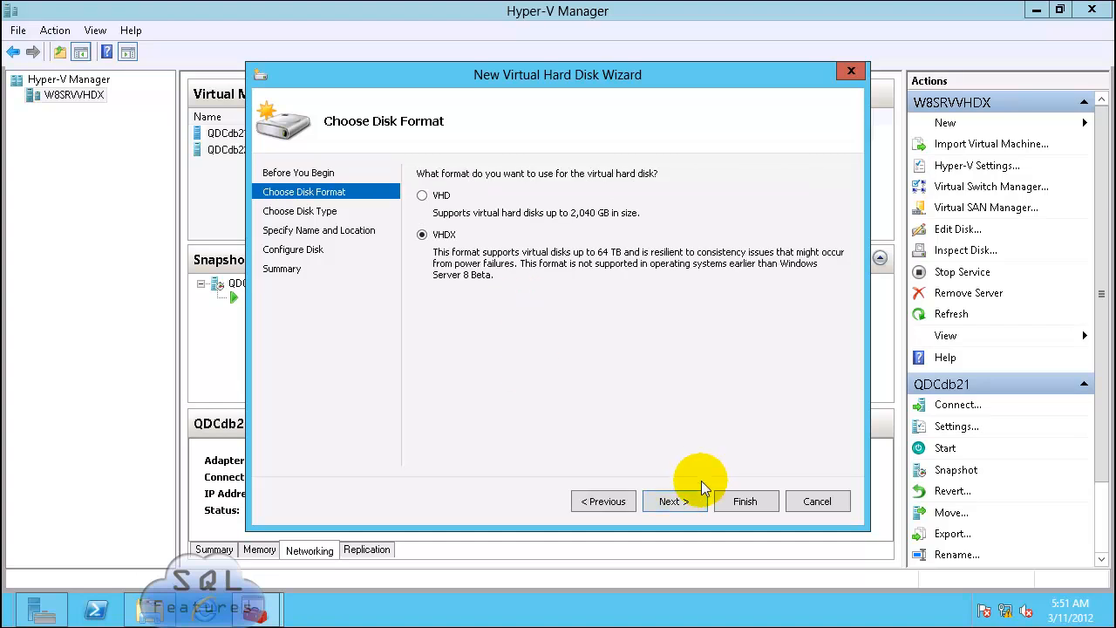
{"action": "left_click", "coordinate": [676, 503]}
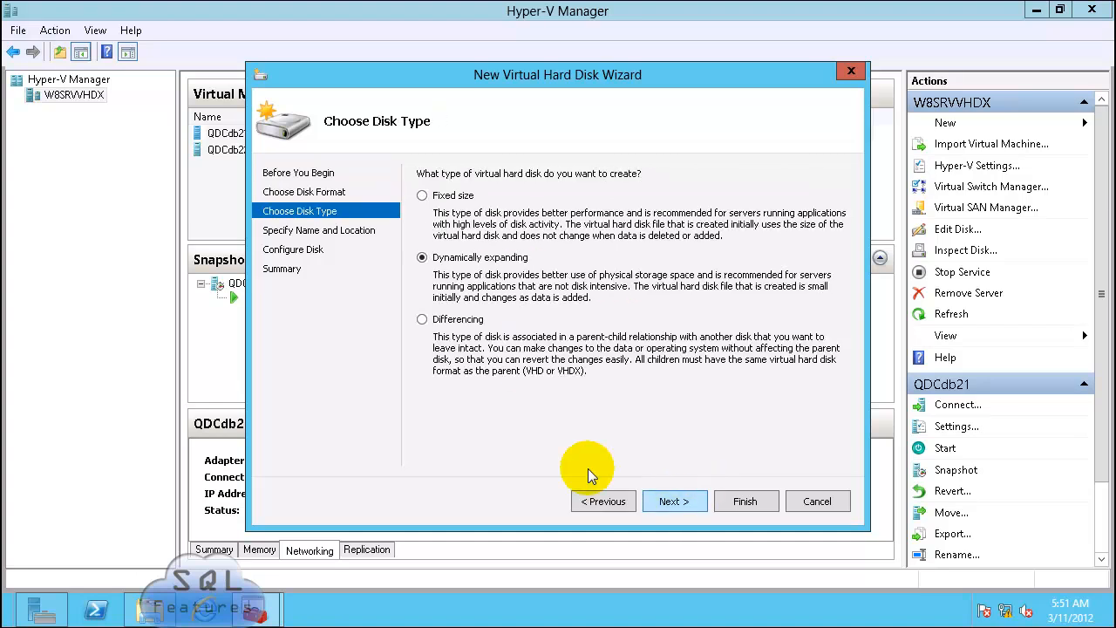
{"action": "left_click", "coordinate": [444, 319]}
{"action": "left_click", "coordinate": [682, 503]}
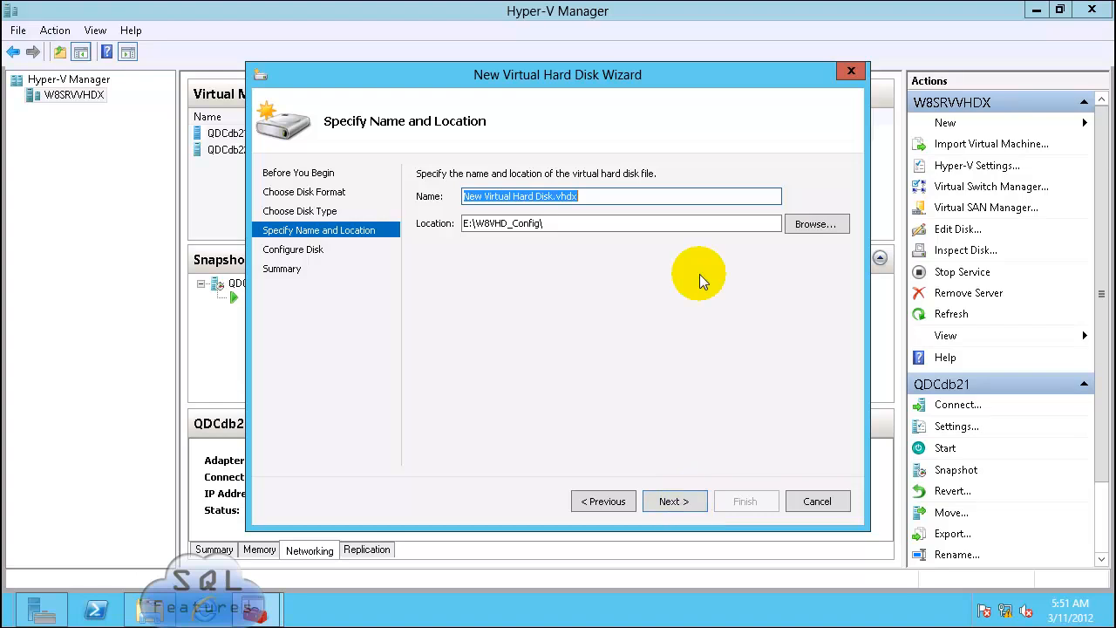
Step: Create a new QDCdb23 folder and use it as the disk's location
{"action": "left_click", "coordinate": [821, 224]}
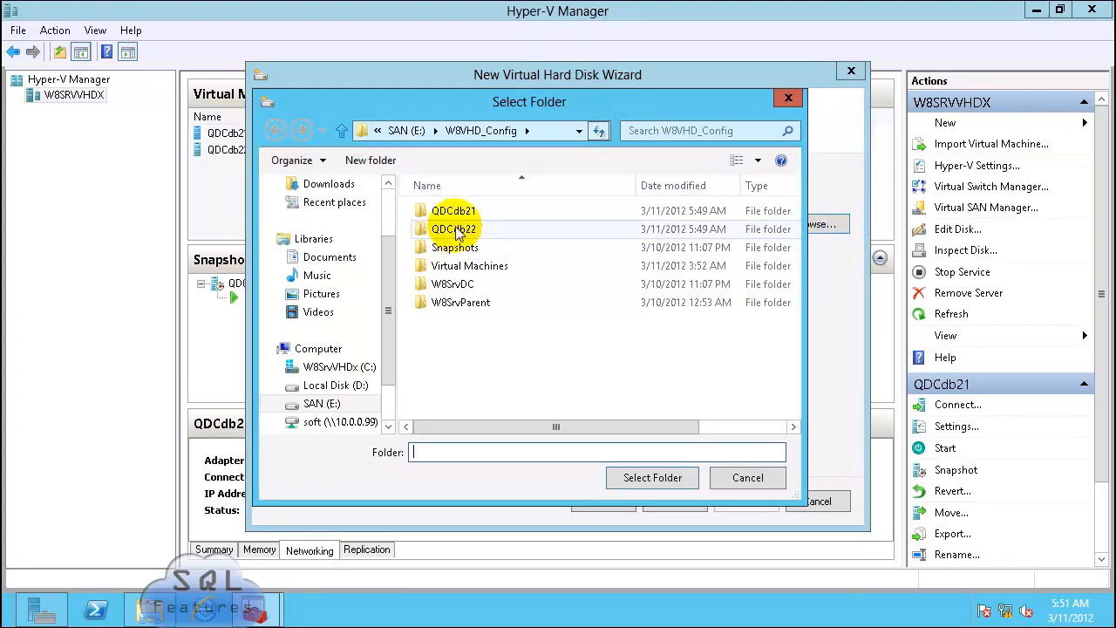
{"action": "left_click", "coordinate": [453, 232]}
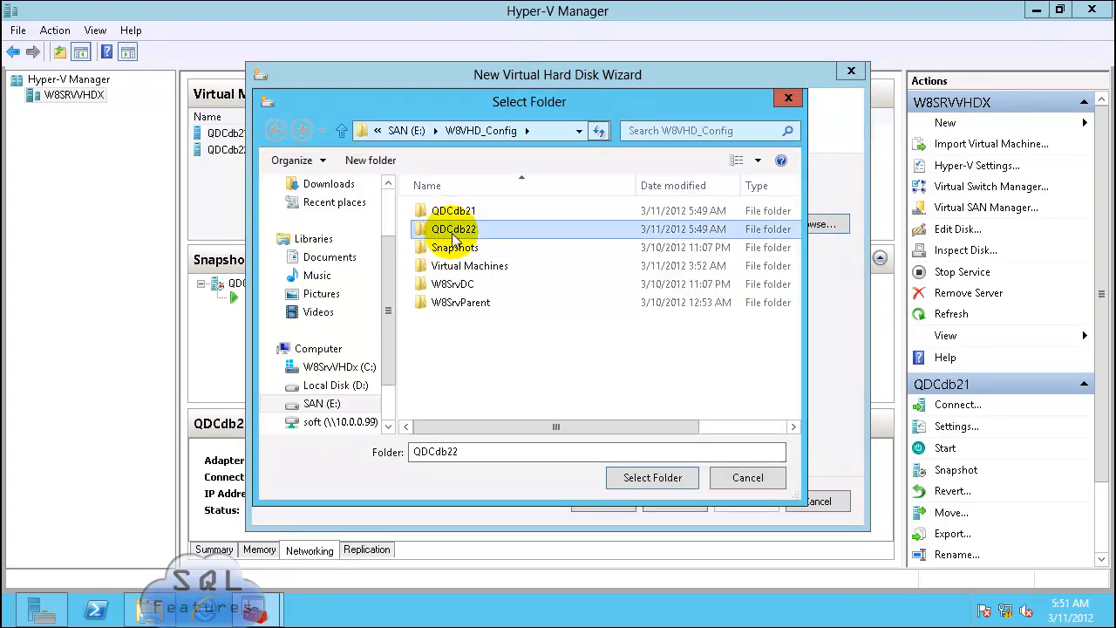
{"action": "left_click", "coordinate": [452, 232]}
{"action": "right_click", "coordinate": [453, 231]}
{"action": "left_click", "coordinate": [496, 286]}
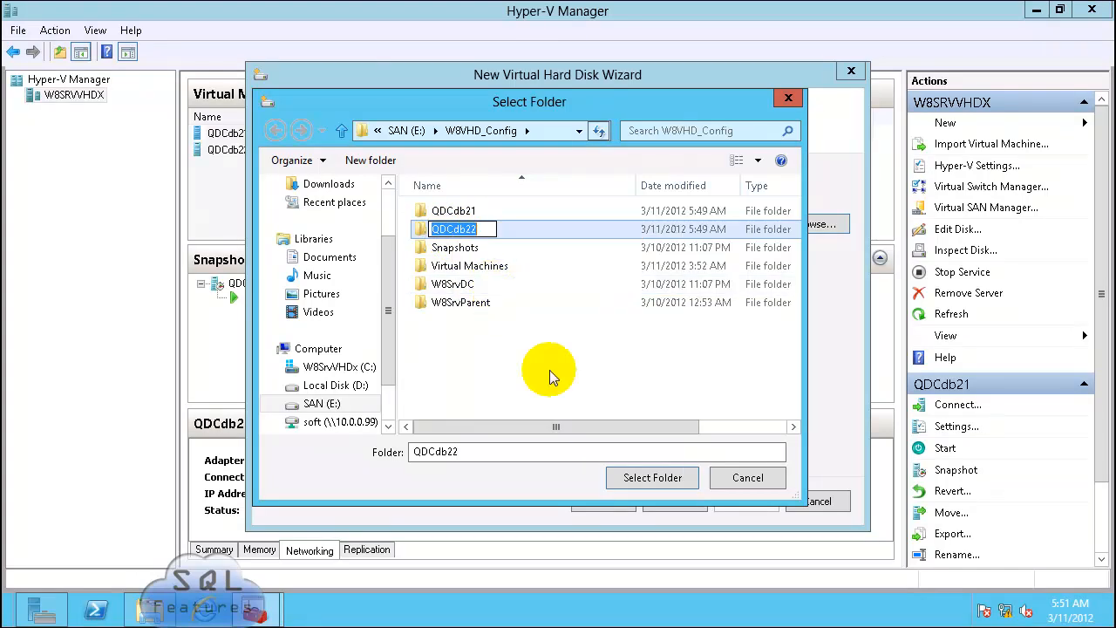
{"action": "left_click", "coordinate": [549, 370]}
{"action": "left_click", "coordinate": [377, 163]}
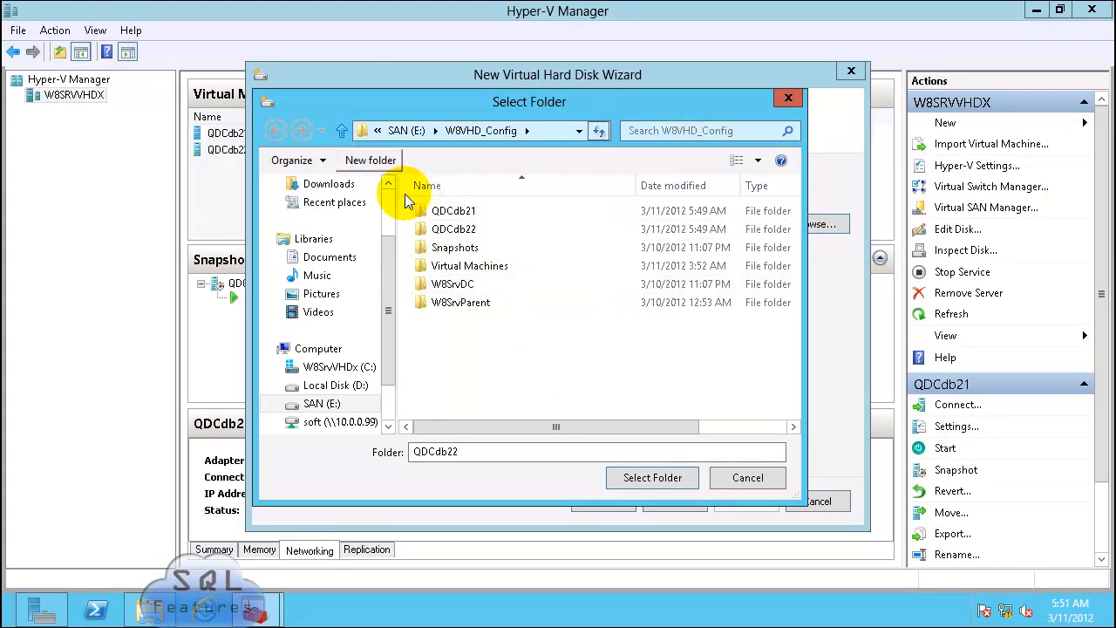
{"action": "key", "text": "ctrl+v"}
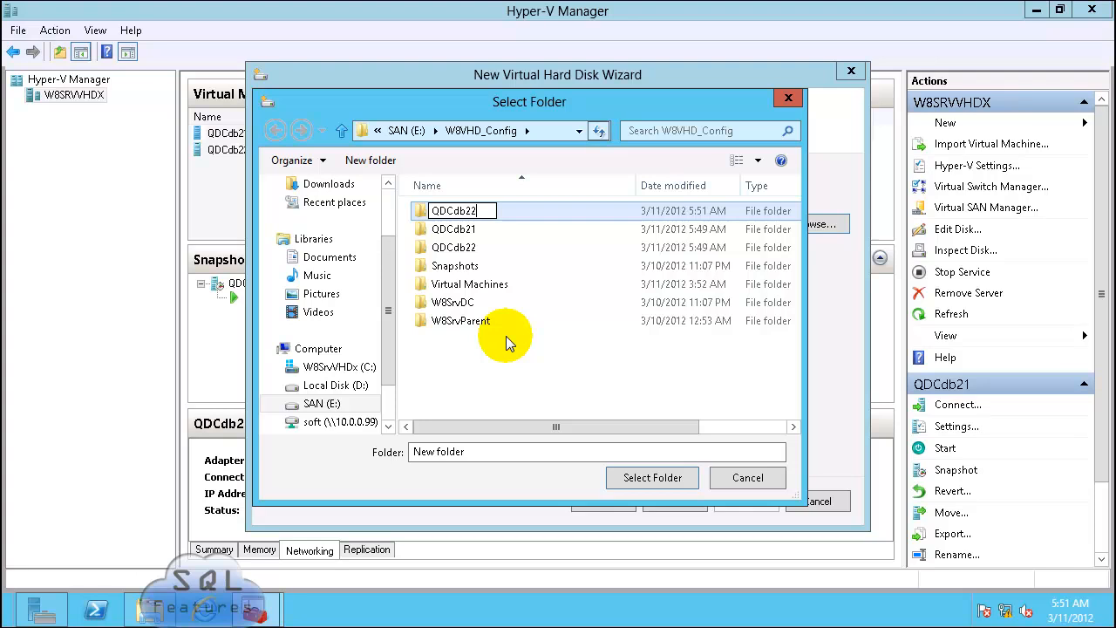
{"action": "double_click", "coordinate": [459, 211]}
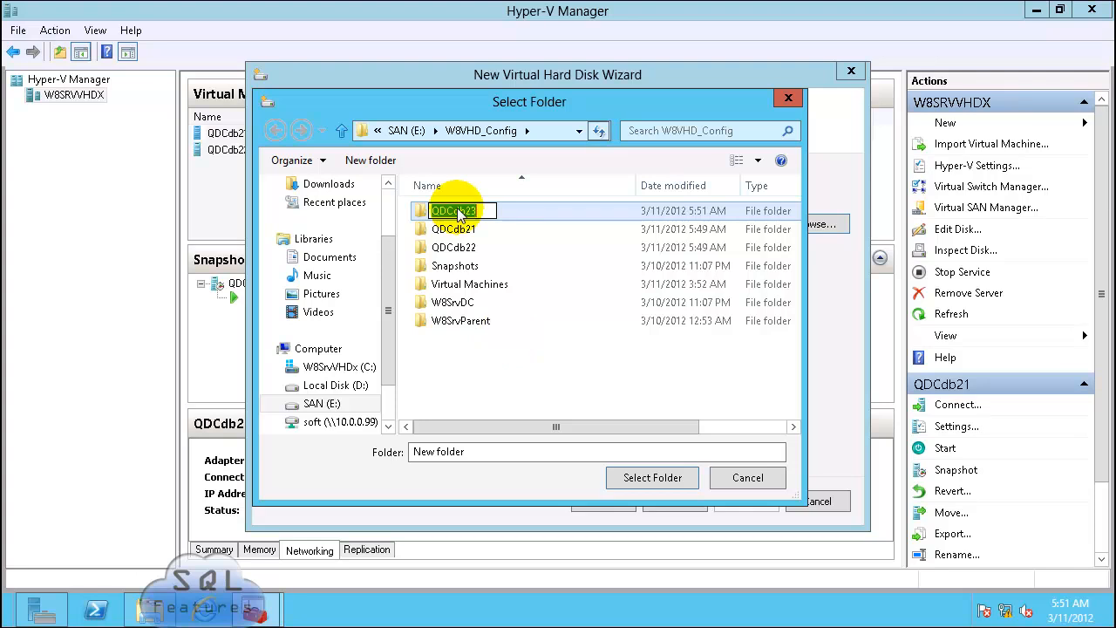
{"action": "right_click", "coordinate": [480, 211]}
{"action": "left_click", "coordinate": [502, 263]}
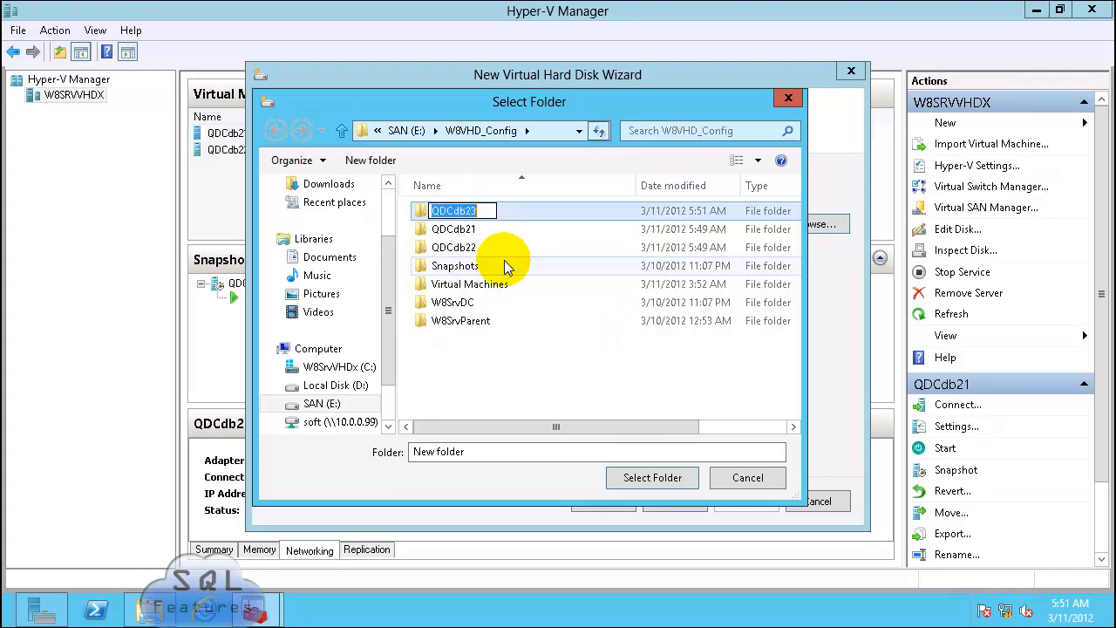
{"action": "left_click", "coordinate": [487, 210]}
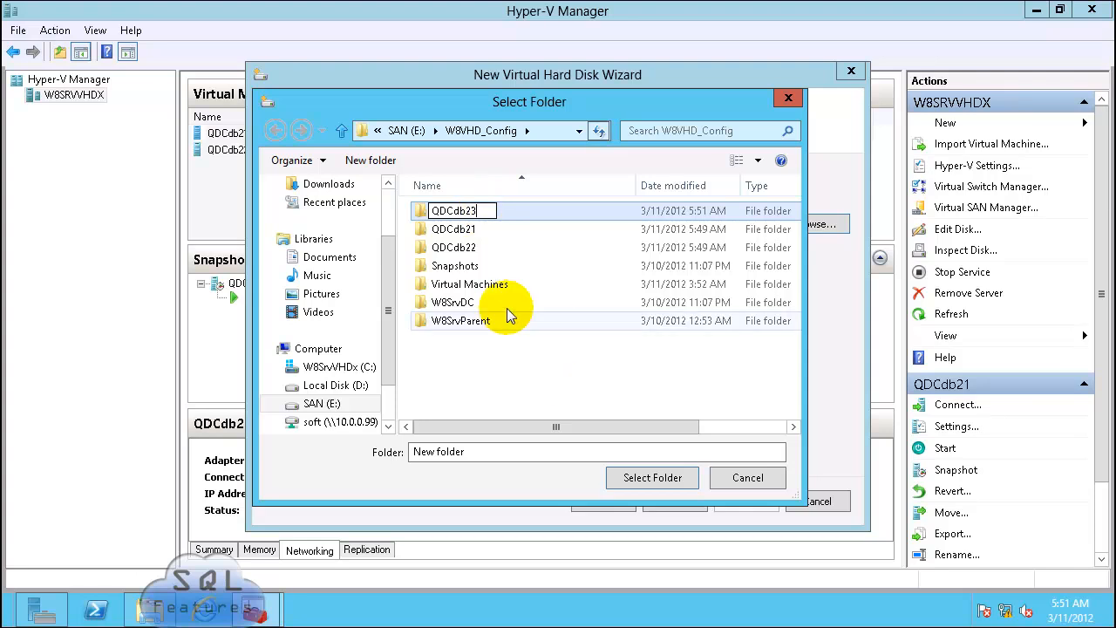
{"action": "left_click", "coordinate": [507, 213]}
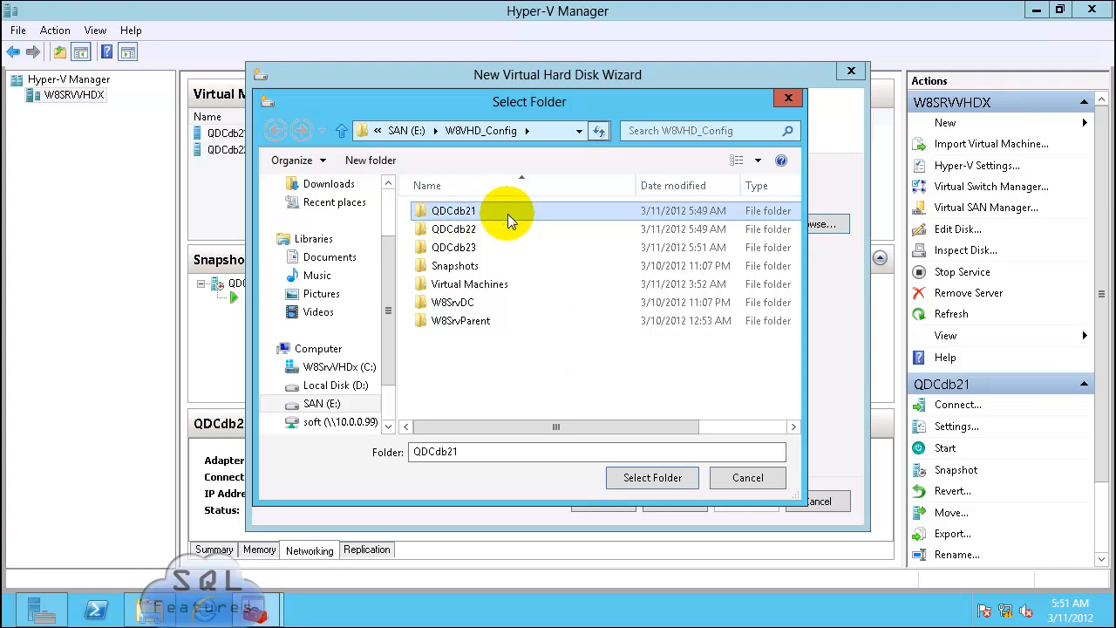
{"action": "double_click", "coordinate": [463, 251]}
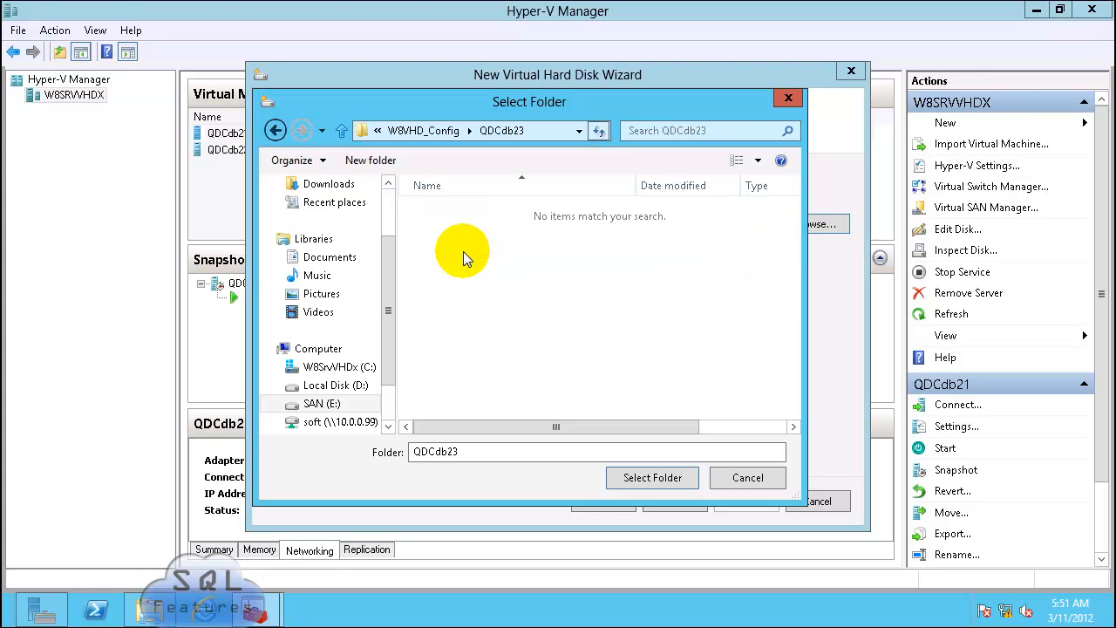
{"action": "left_click", "coordinate": [656, 481]}
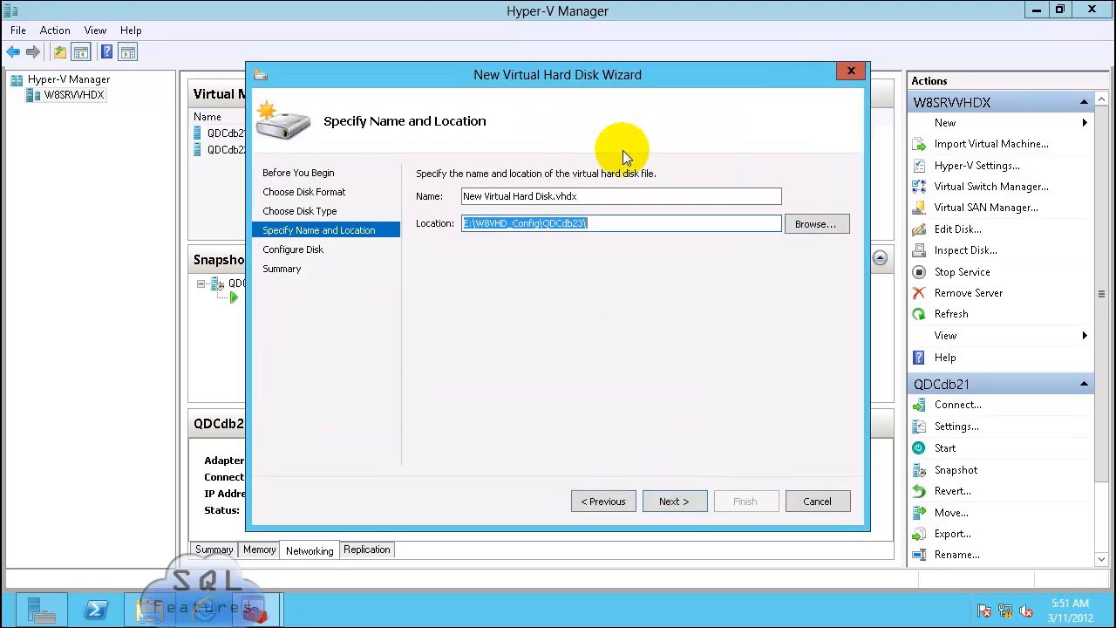
Step: Name the disk QDCdb23.vhdx
{"action": "triple_click", "coordinate": [541, 195]}
{"action": "type", "text": "QDCdb23.vhdx"}
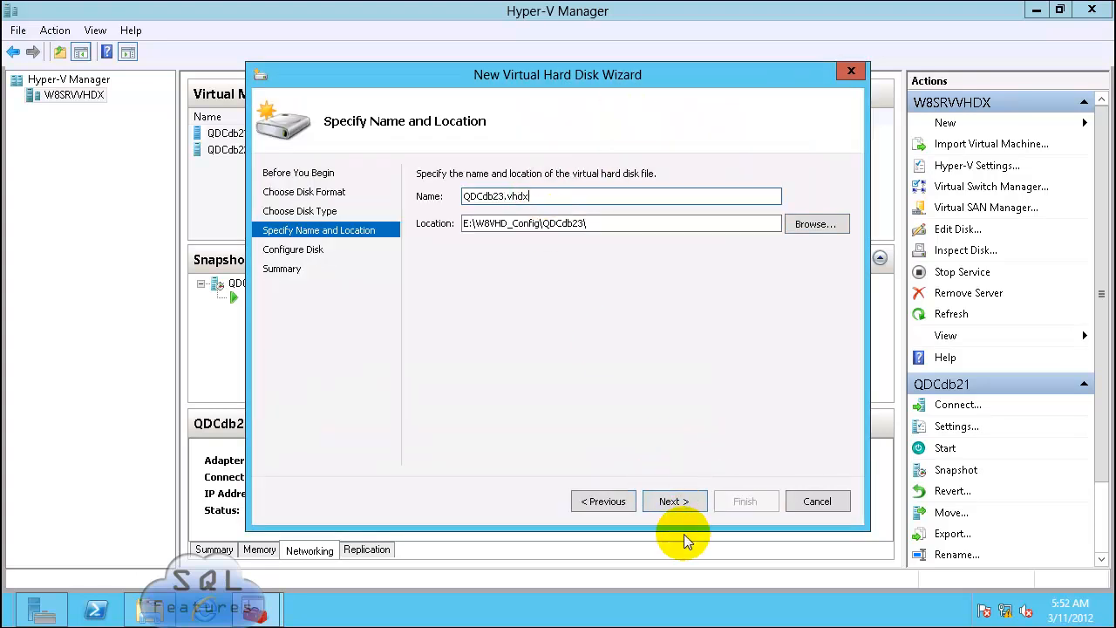
{"action": "left_click", "coordinate": [682, 503]}
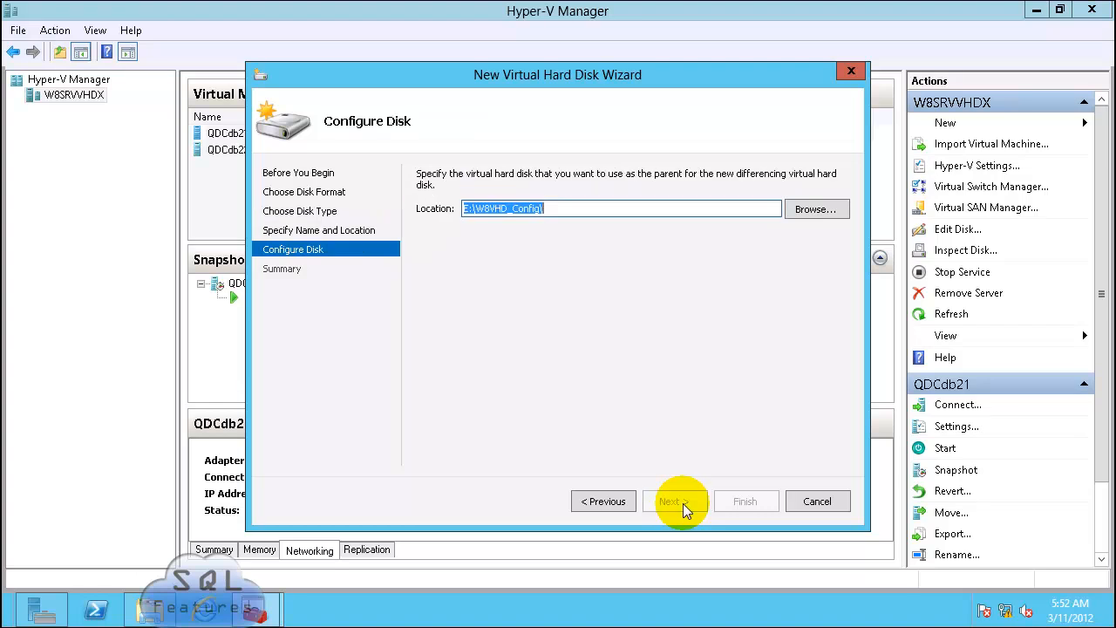
Step: Choose the parent disk in the W8SrvParent folder and finish creating the differencing disk
{"action": "left_click", "coordinate": [798, 207]}
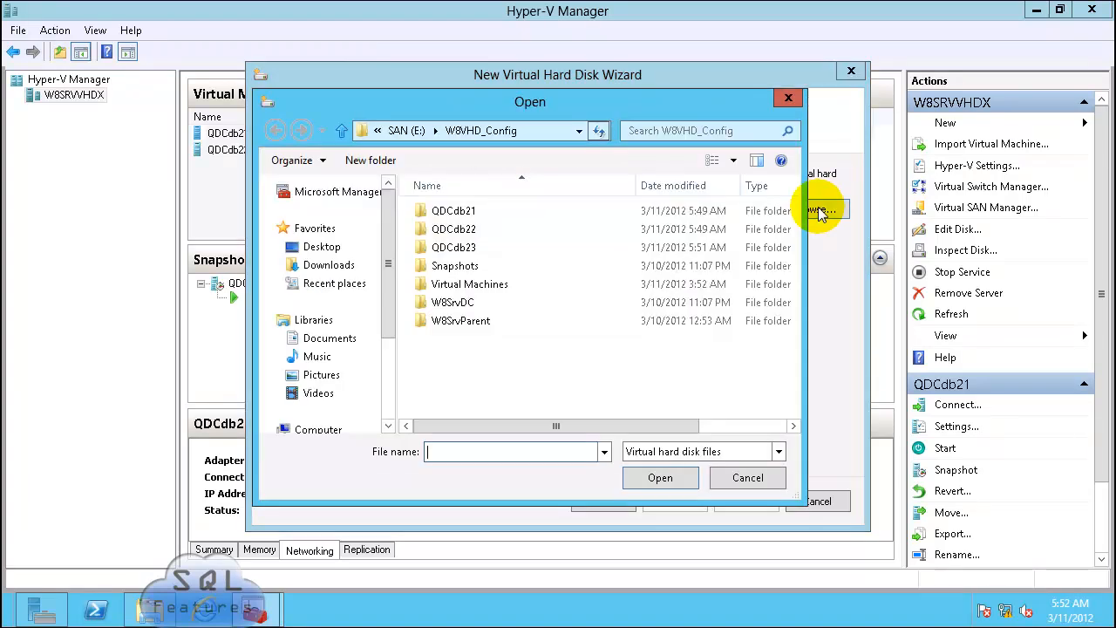
{"action": "double_click", "coordinate": [450, 322]}
{"action": "double_click", "coordinate": [450, 211]}
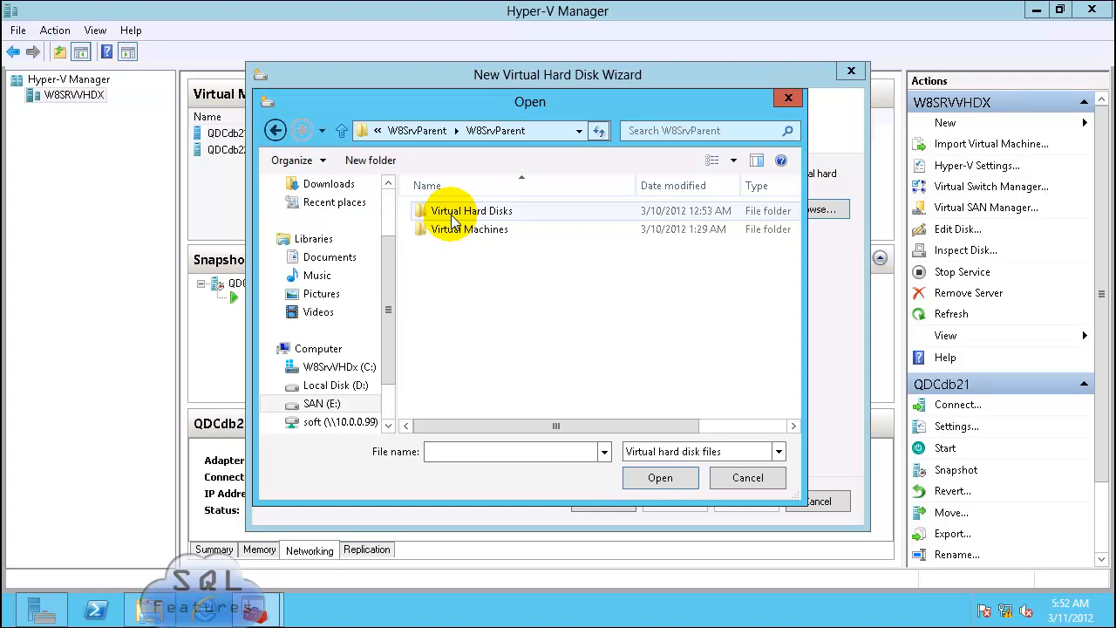
{"action": "double_click", "coordinate": [451, 211]}
{"action": "double_click", "coordinate": [451, 214]}
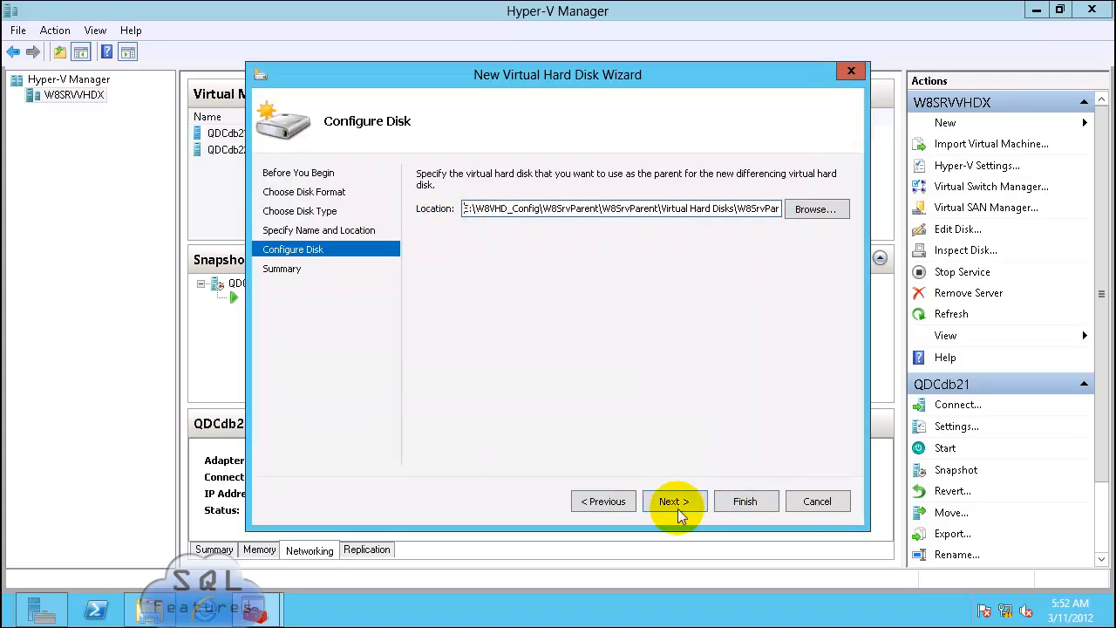
{"action": "left_click", "coordinate": [677, 506]}
{"action": "left_click", "coordinate": [732, 503]}
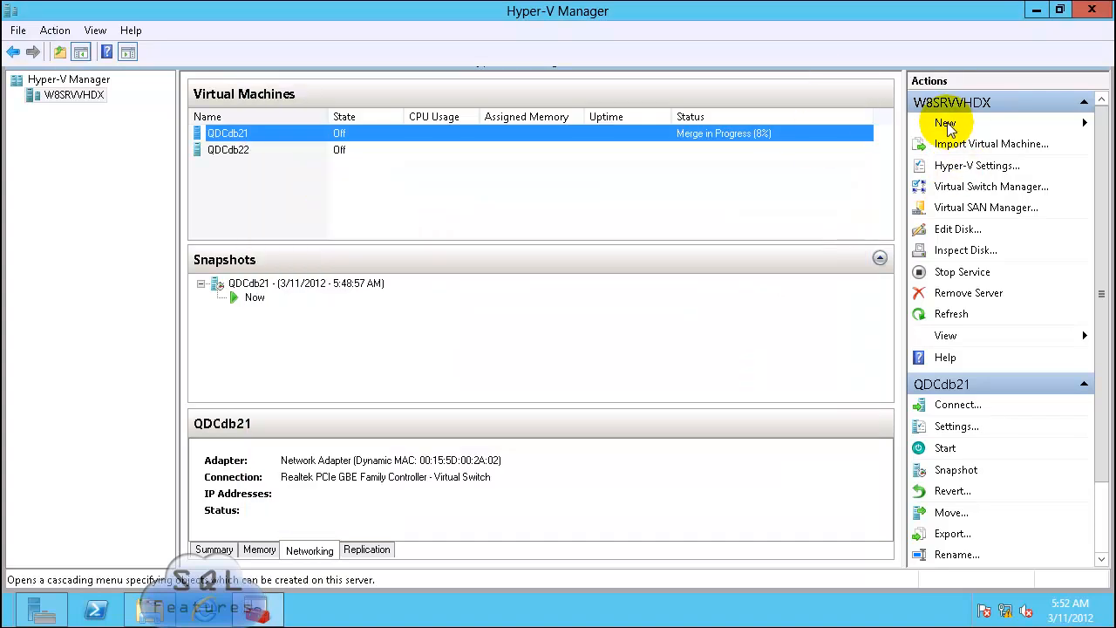
Step: Start a new virtual machine QDCdb23 with 1024 MB startup memory and dynamic memory
{"action": "left_click", "coordinate": [948, 125]}
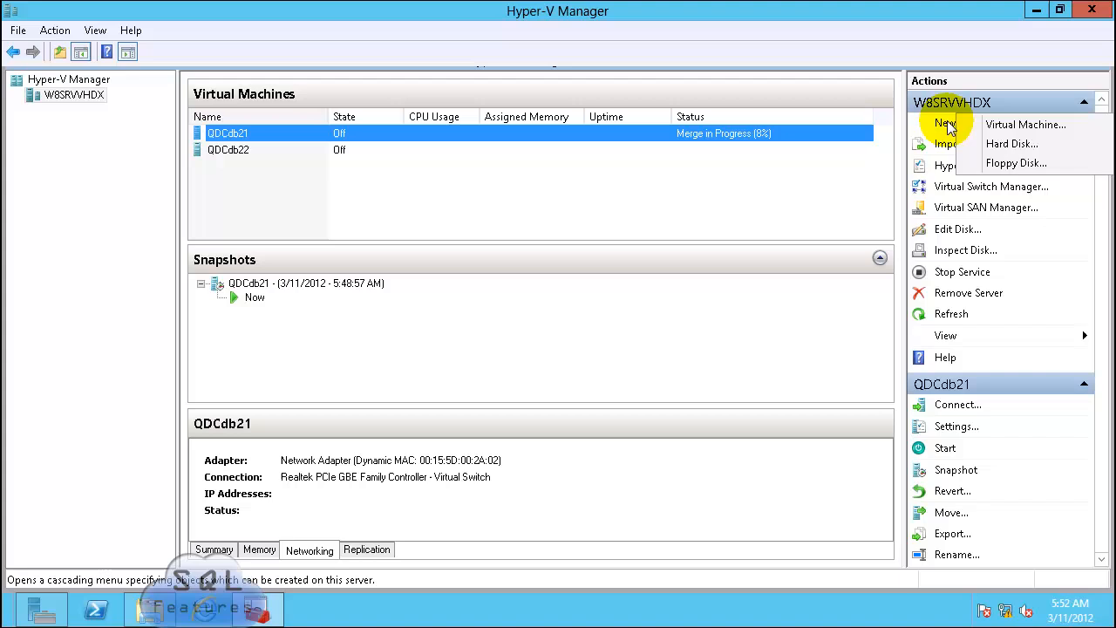
{"action": "left_click", "coordinate": [1024, 126]}
{"action": "left_click", "coordinate": [706, 500]}
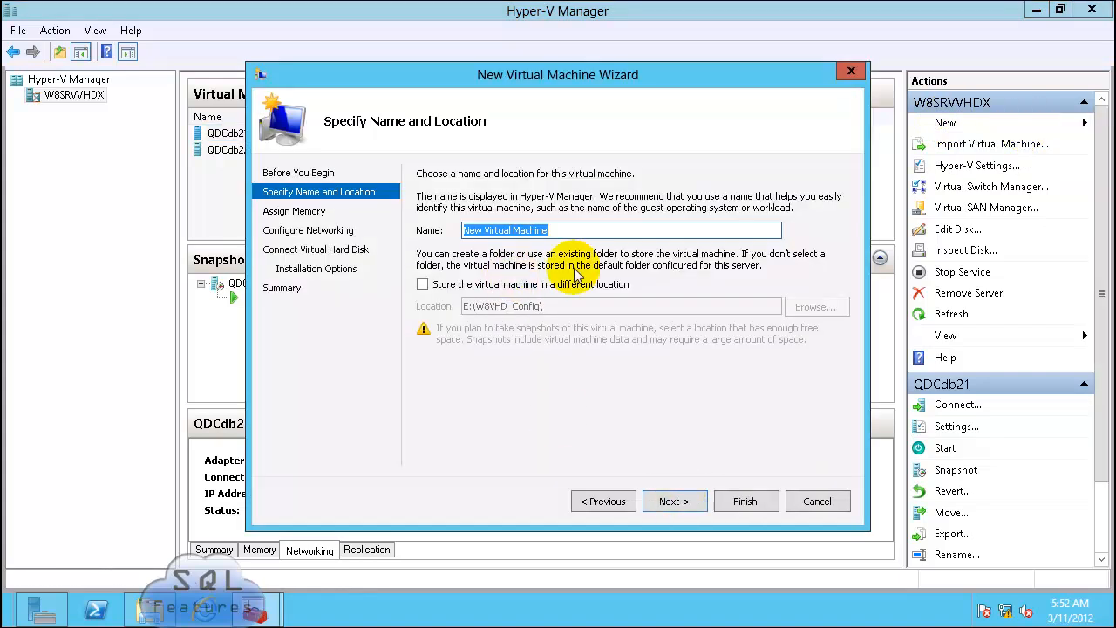
{"action": "type", "text": "QDCdb23"}
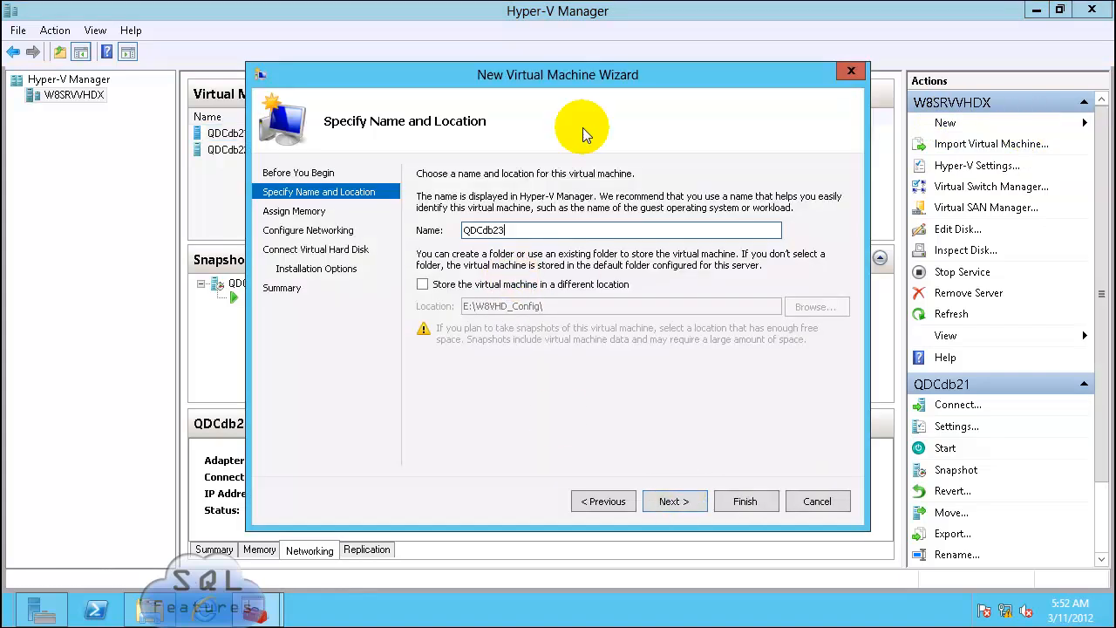
{"action": "key", "text": "Return"}
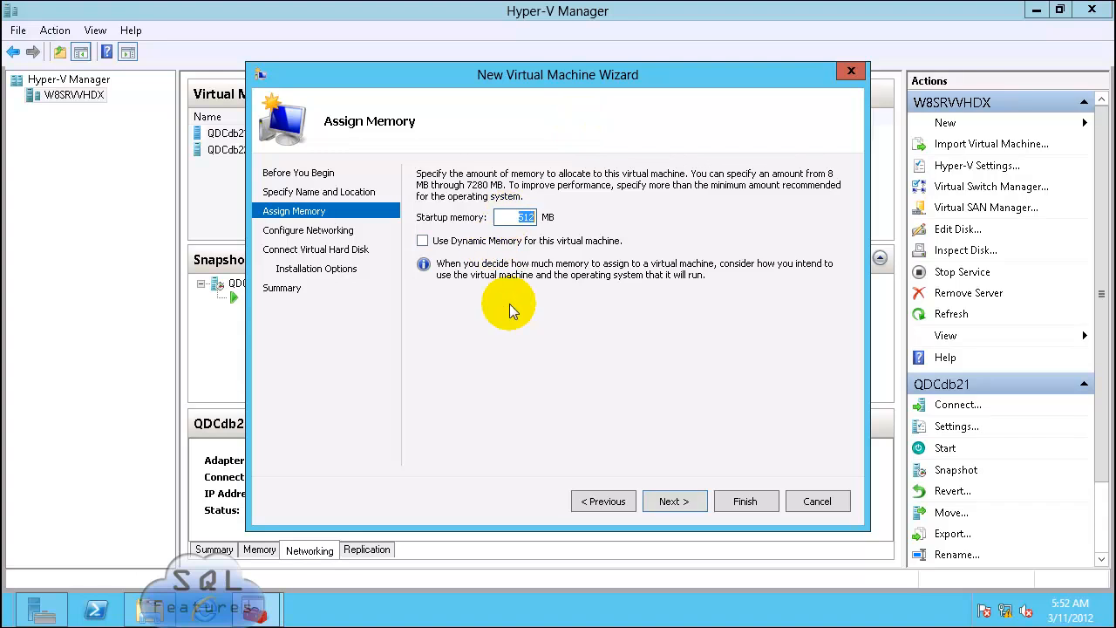
{"action": "key", "text": "BackSpace"}
{"action": "type", "text": "1024"}
{"action": "left_click", "coordinate": [424, 241]}
{"action": "left_click", "coordinate": [671, 501]}
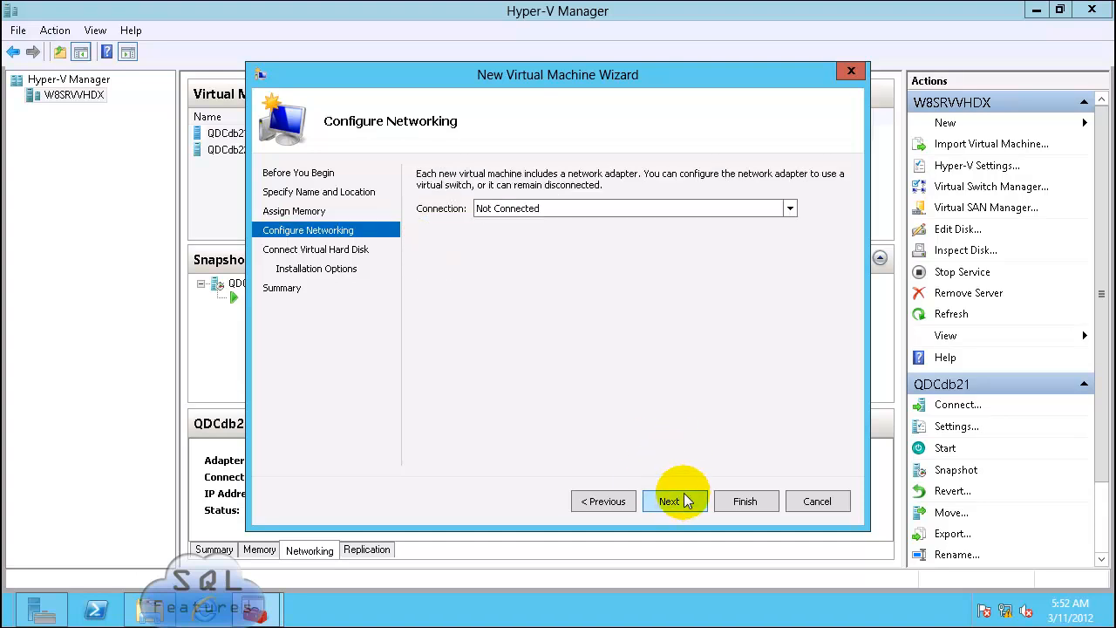
Step: Connect it to the Realtek virtual switch with existing disk QDCdb23.vhdx, finish, and connect its console
{"action": "left_click", "coordinate": [589, 212]}
{"action": "left_click", "coordinate": [584, 236]}
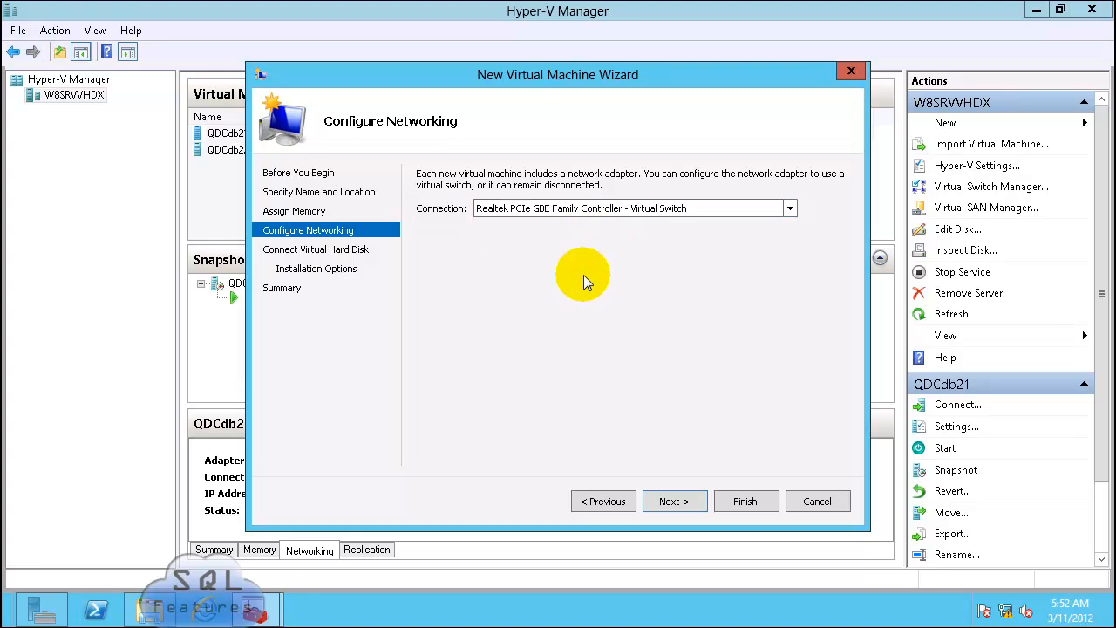
{"action": "left_click", "coordinate": [690, 503]}
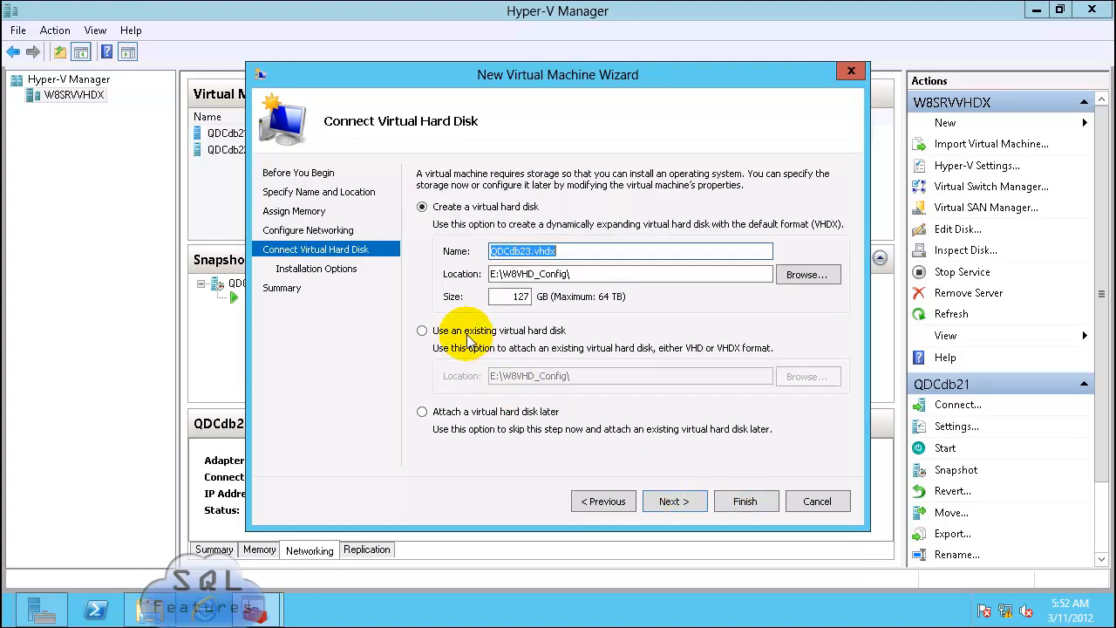
{"action": "left_click", "coordinate": [468, 336]}
{"action": "left_click", "coordinate": [814, 376]}
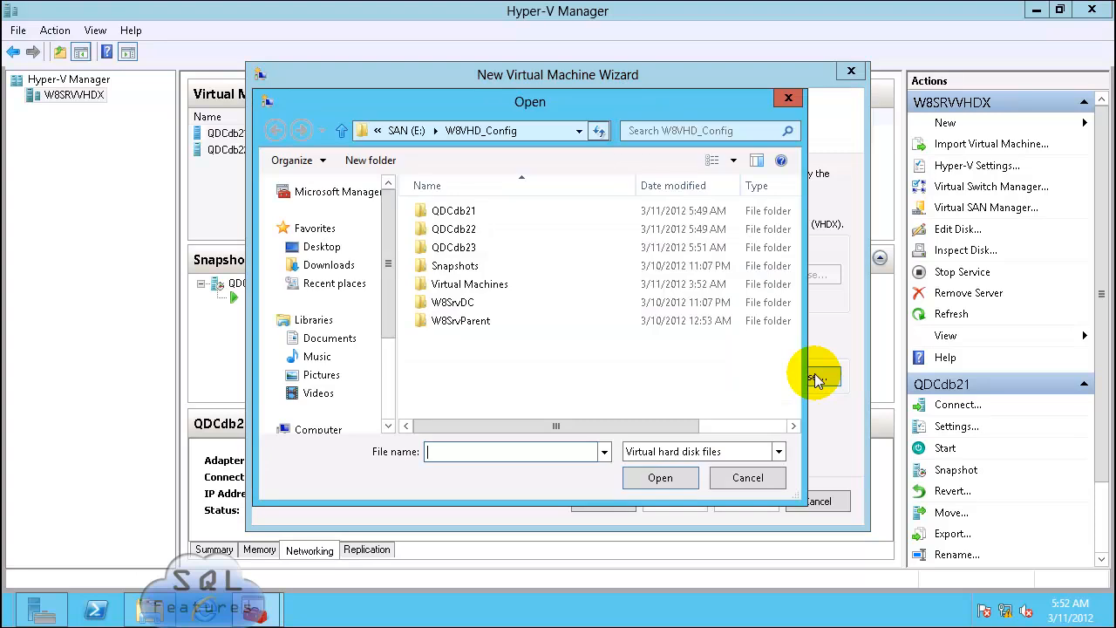
{"action": "left_click", "coordinate": [453, 252]}
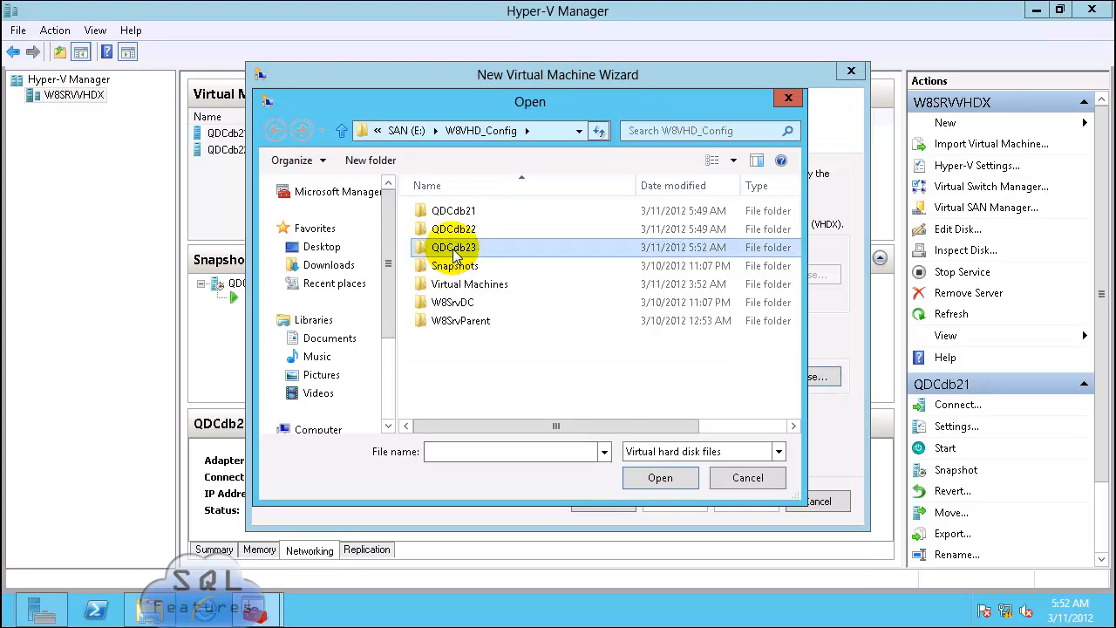
{"action": "double_click", "coordinate": [453, 248]}
{"action": "double_click", "coordinate": [457, 211]}
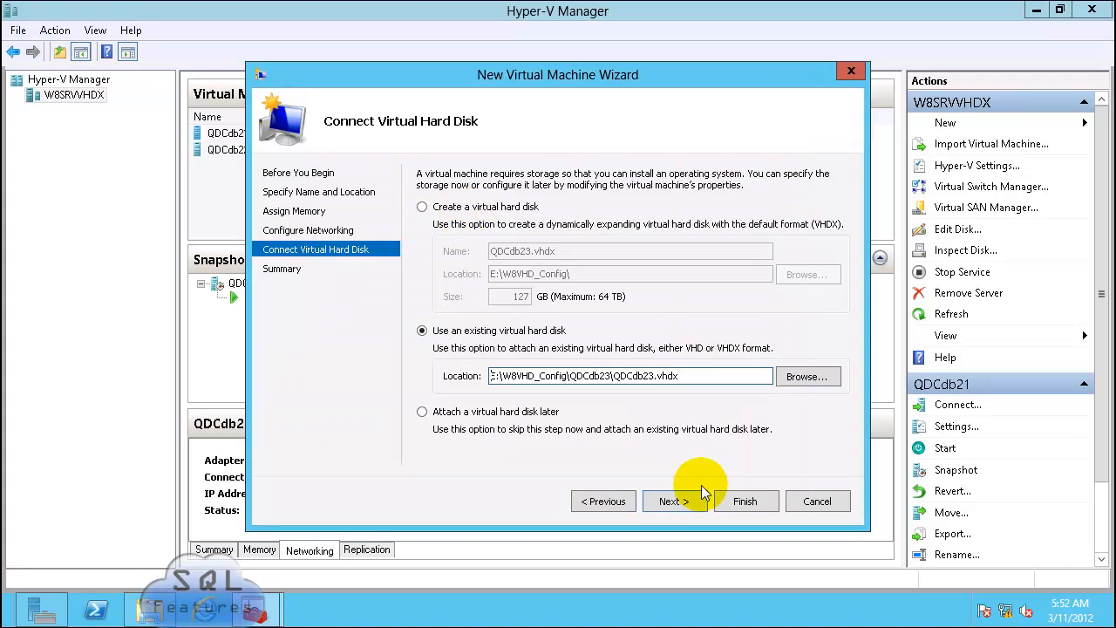
{"action": "left_click", "coordinate": [745, 502]}
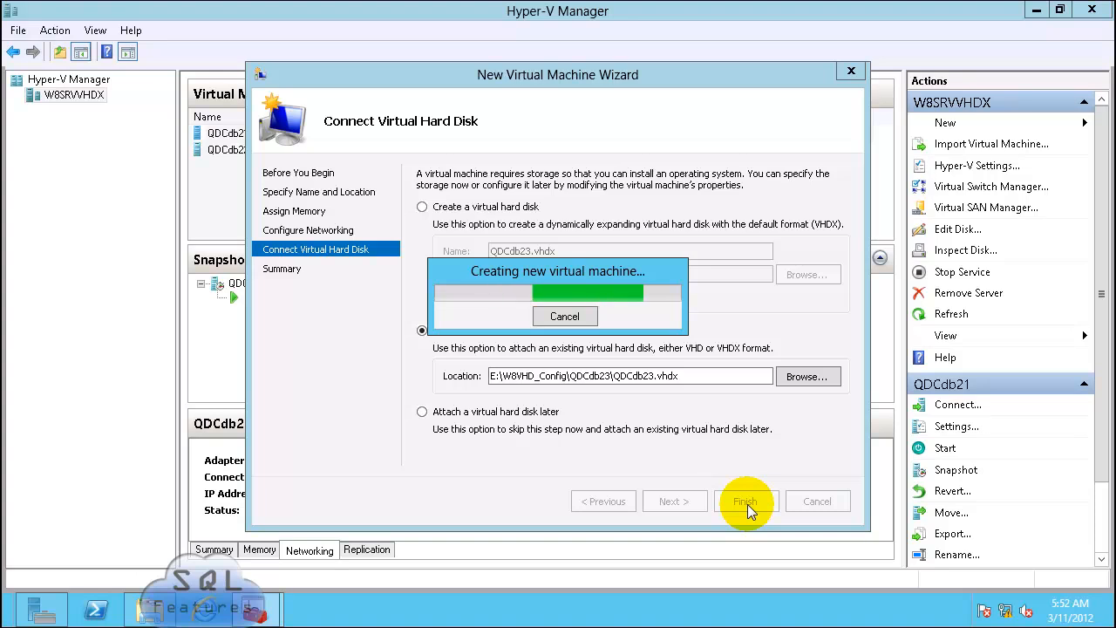
{"action": "right_click", "coordinate": [234, 166]}
{"action": "left_click", "coordinate": [288, 178]}
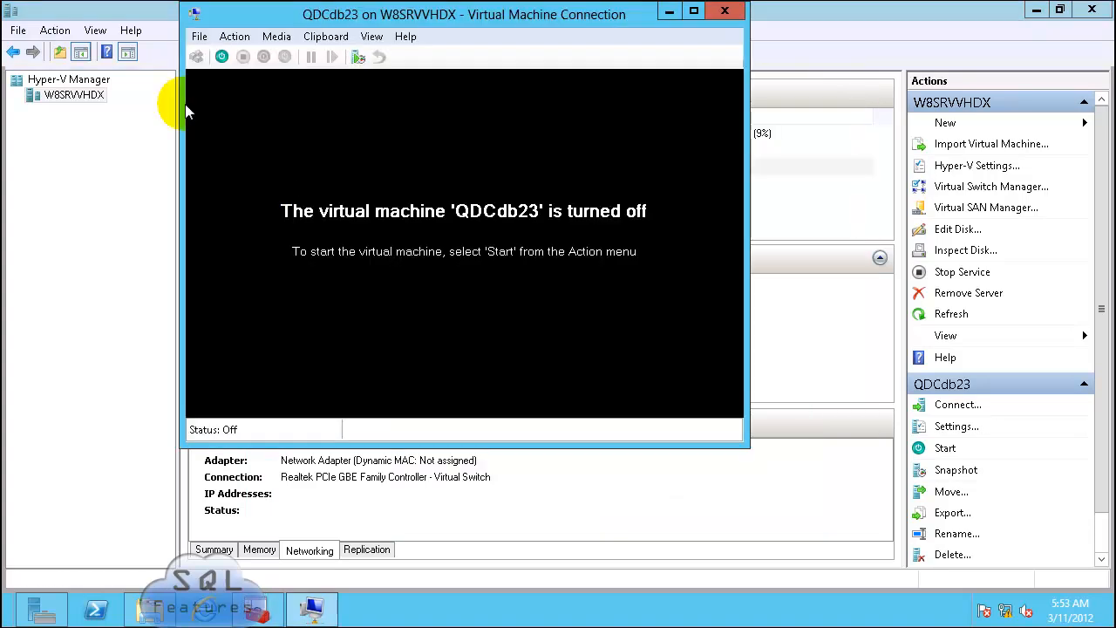
Step: Start QDCdb23 from its console toolbar, then start QDCdb22 from the list
{"action": "left_click", "coordinate": [222, 56]}
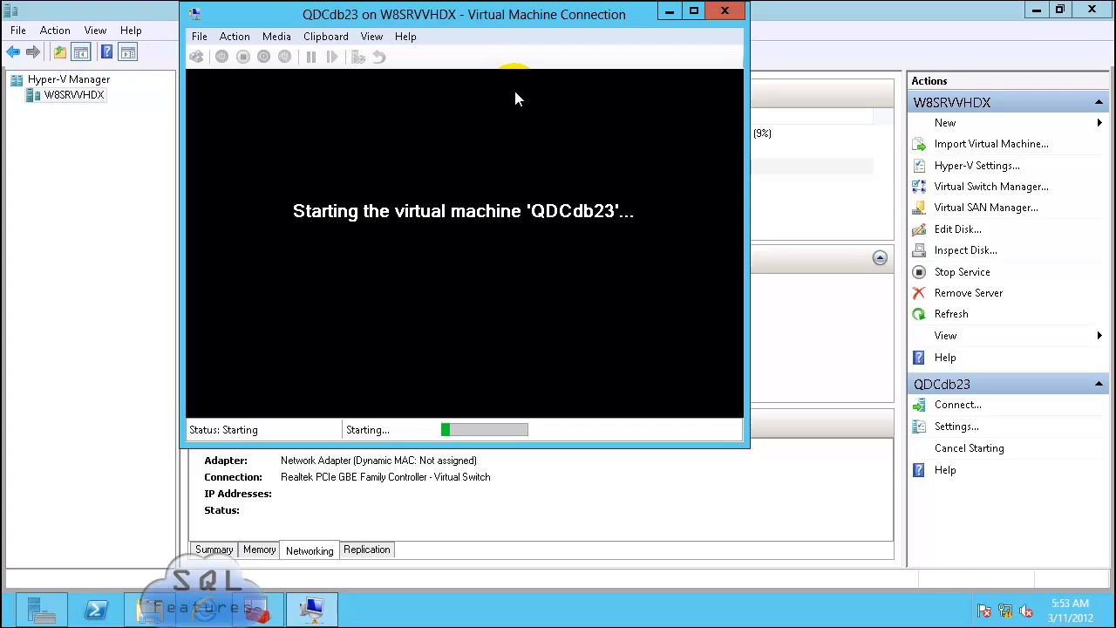
{"action": "left_click", "coordinate": [228, 150]}
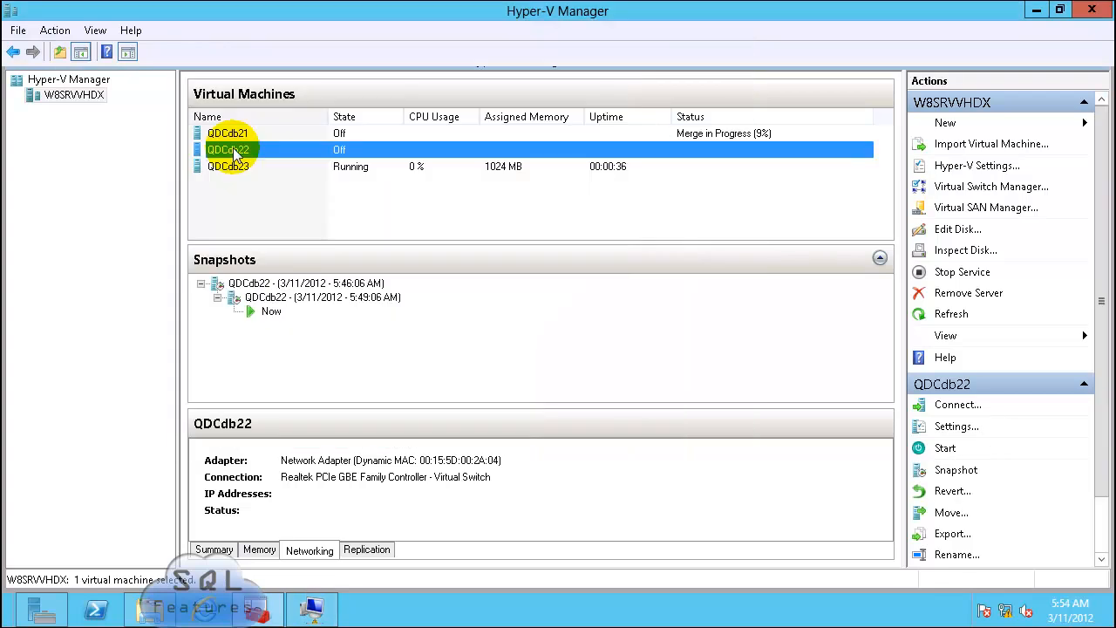
{"action": "right_click", "coordinate": [233, 152]}
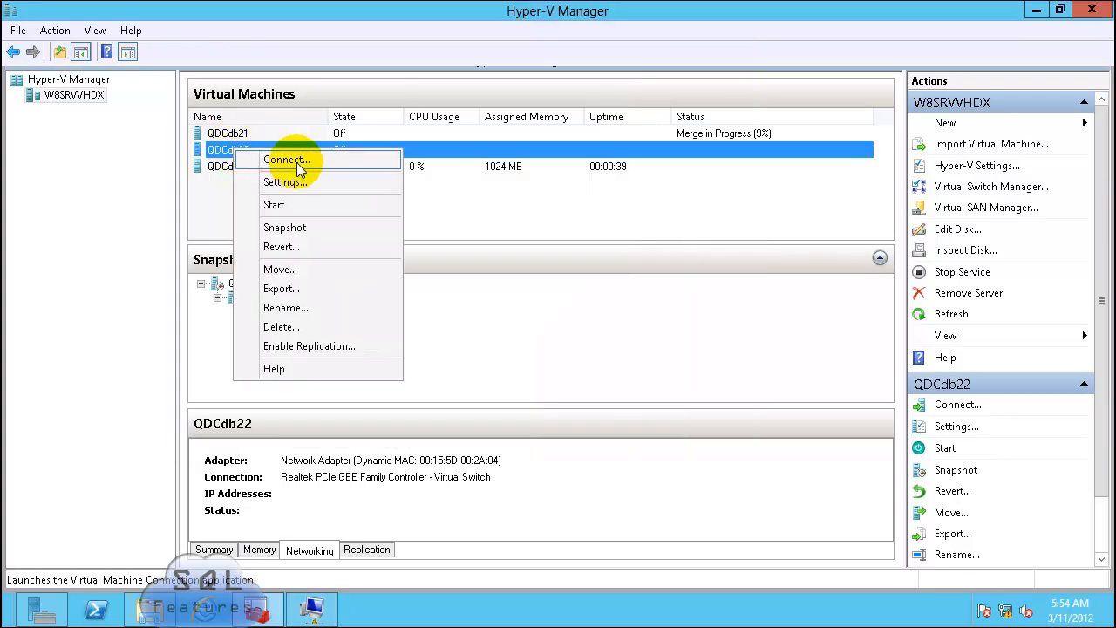
{"action": "left_click", "coordinate": [281, 206]}
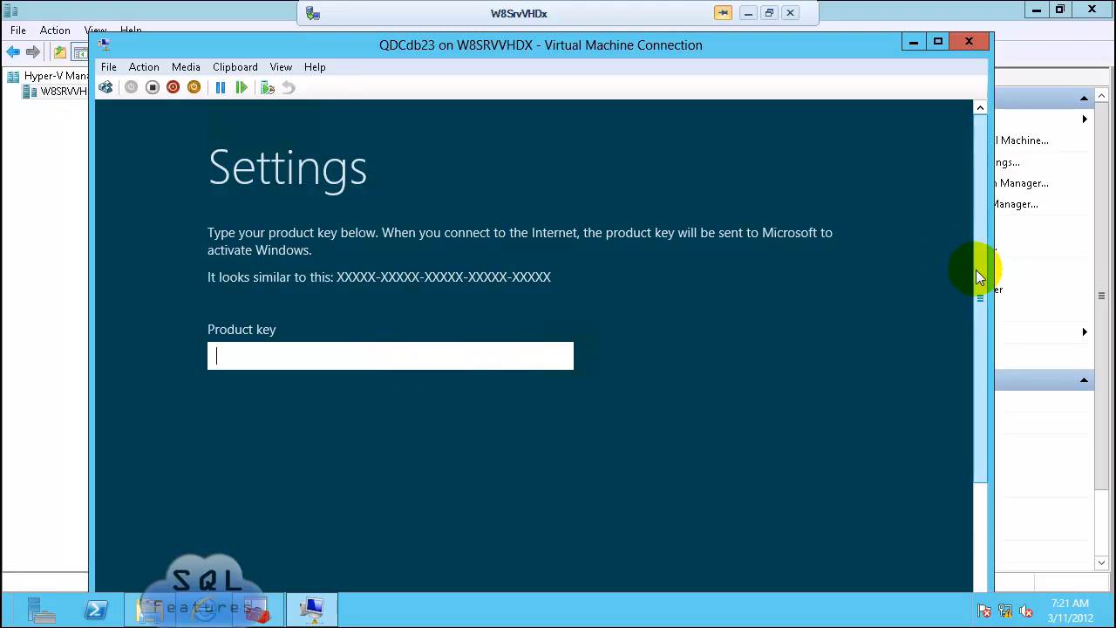
Step: Skip the product key, accept the license terms, and keep the default region and keyboard settings
{"action": "left_click_drag", "start_coordinate": [977, 277], "coordinate": [983, 473]}
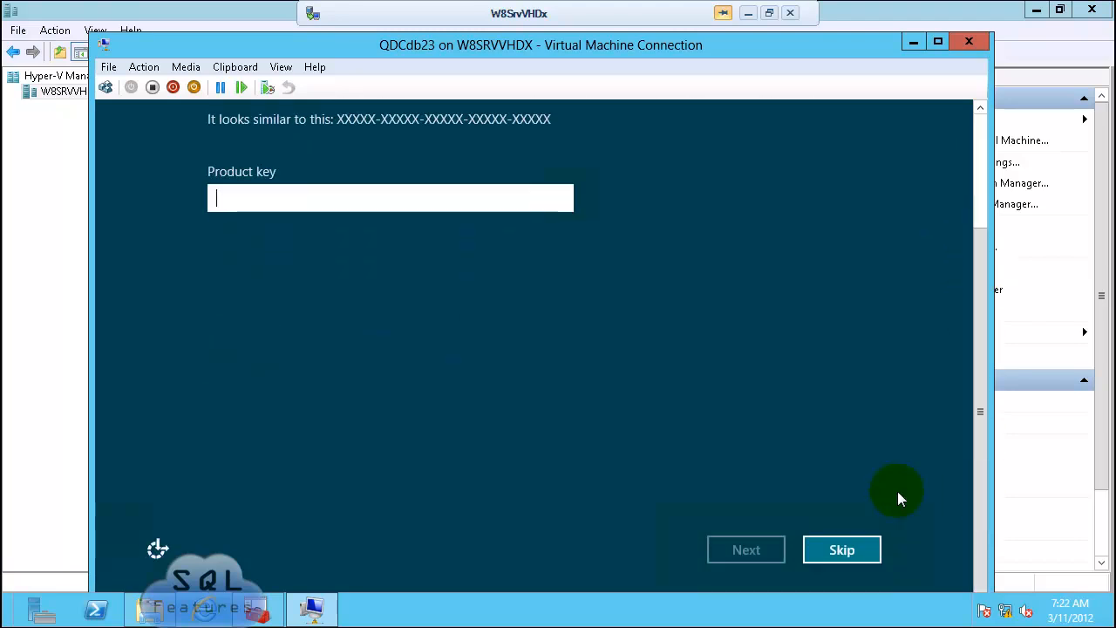
{"action": "left_click", "coordinate": [863, 551]}
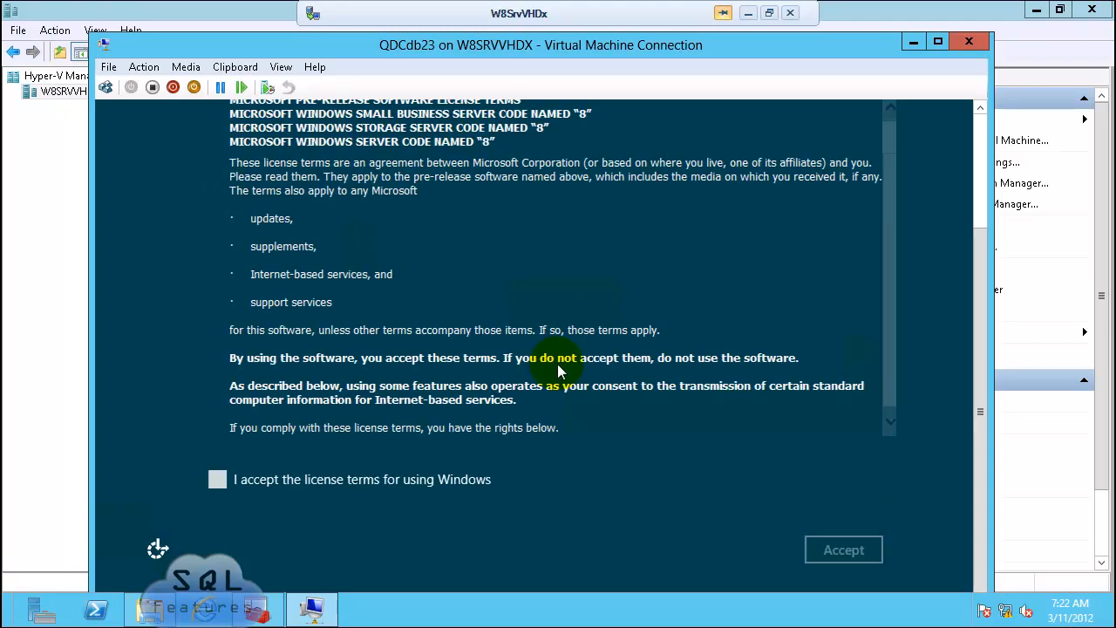
{"action": "left_click", "coordinate": [215, 481]}
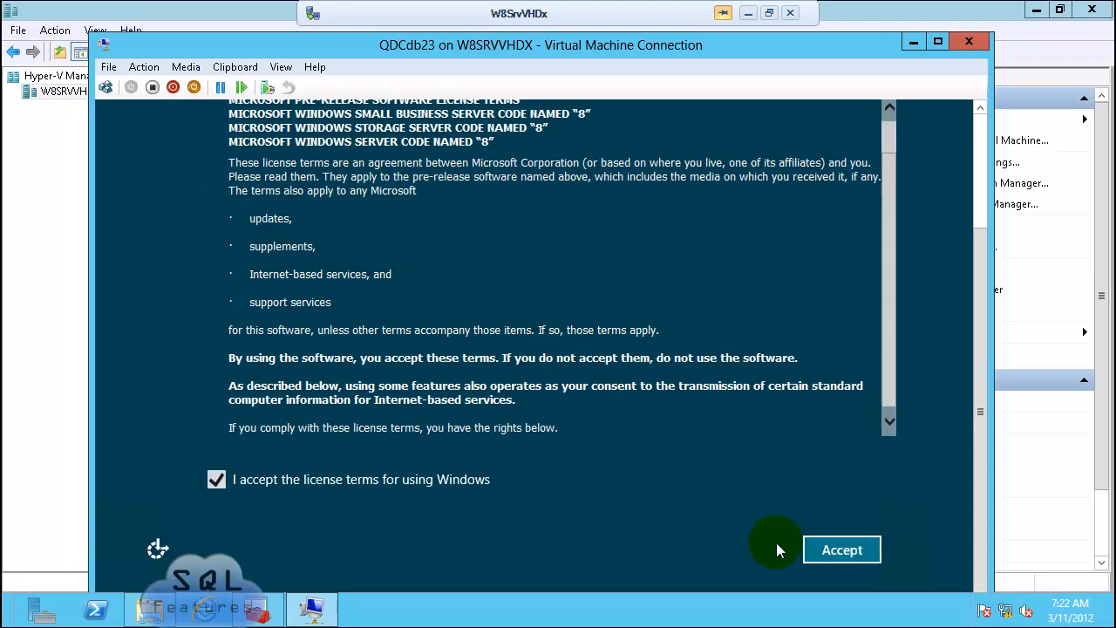
{"action": "left_click", "coordinate": [840, 558]}
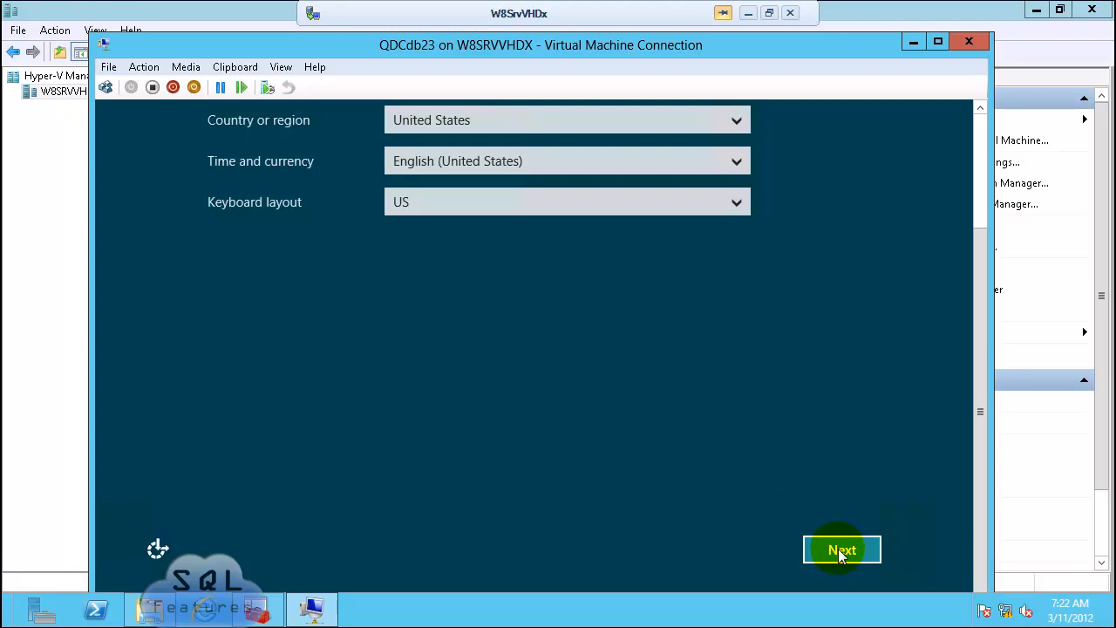
{"action": "left_click", "coordinate": [839, 550]}
Step: Set and confirm the Administrator password to complete Windows setup
{"action": "type", "text": "P@ssw0rd"}
{"action": "key", "text": "Tab"}
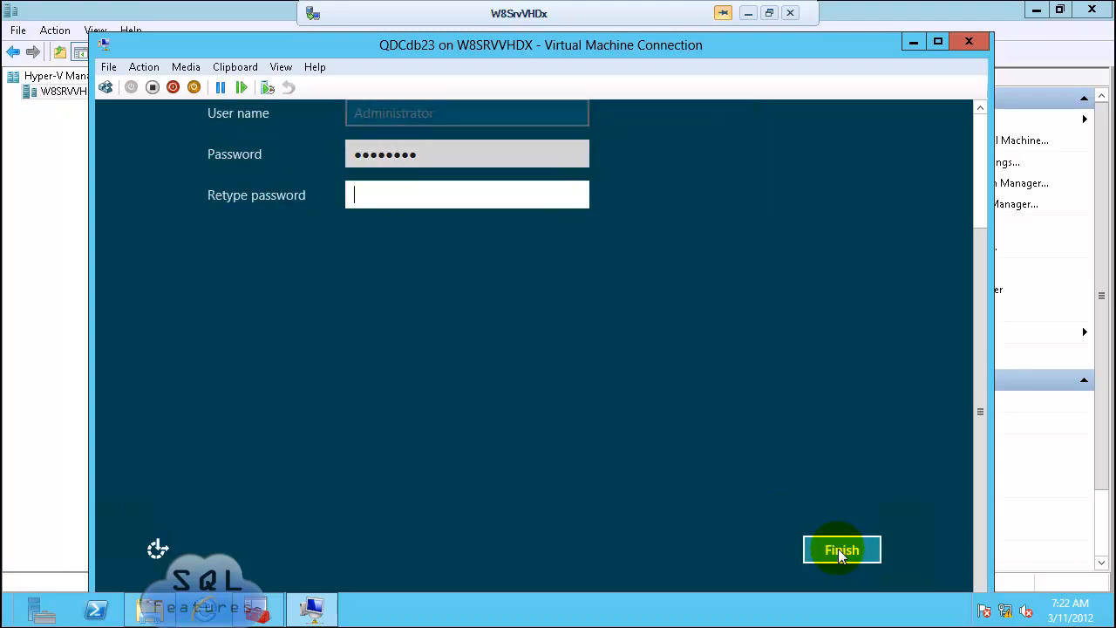
{"action": "type", "text": "P@ssw0rd"}
{"action": "left_click", "coordinate": [840, 550]}
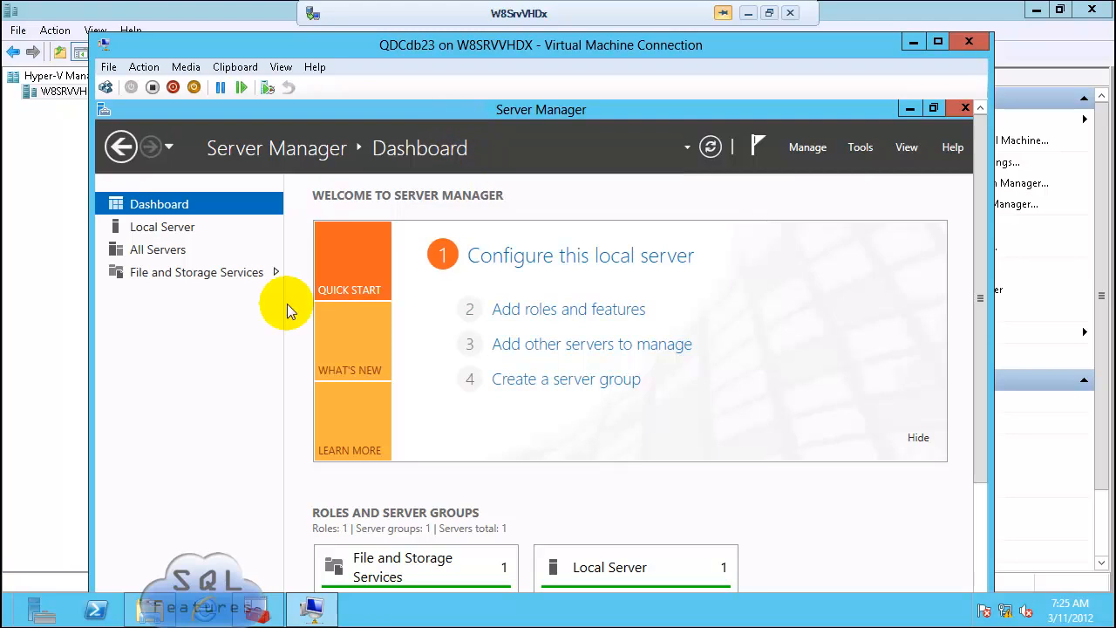
Step: Disable IPv6 on QDCdb23's Wired Ethernet Connection
{"action": "left_click", "coordinate": [177, 234]}
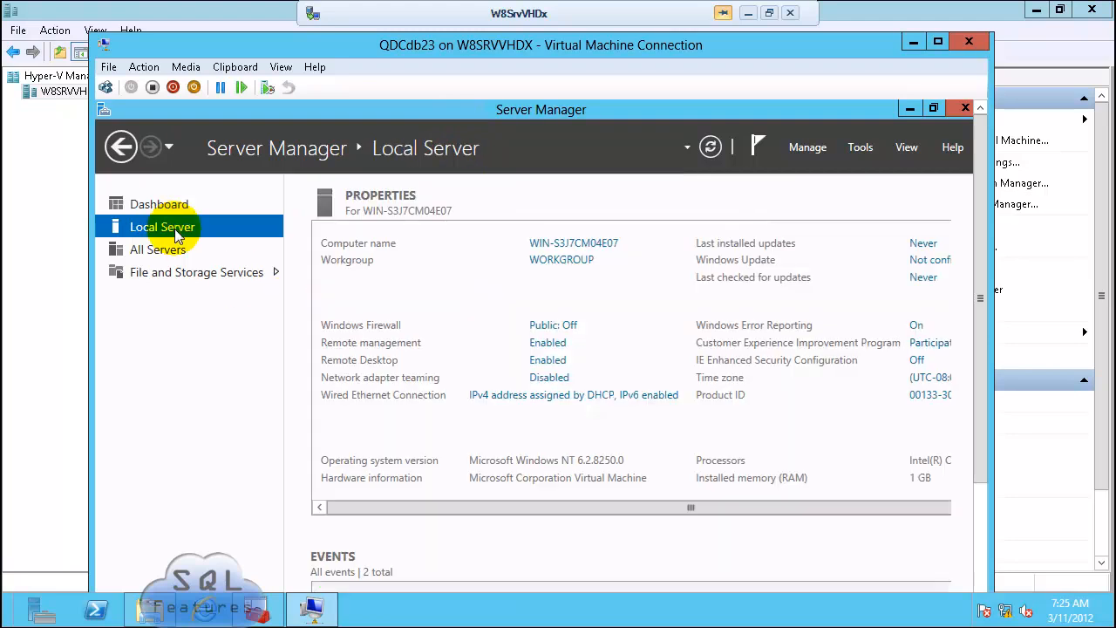
{"action": "left_click", "coordinate": [543, 395]}
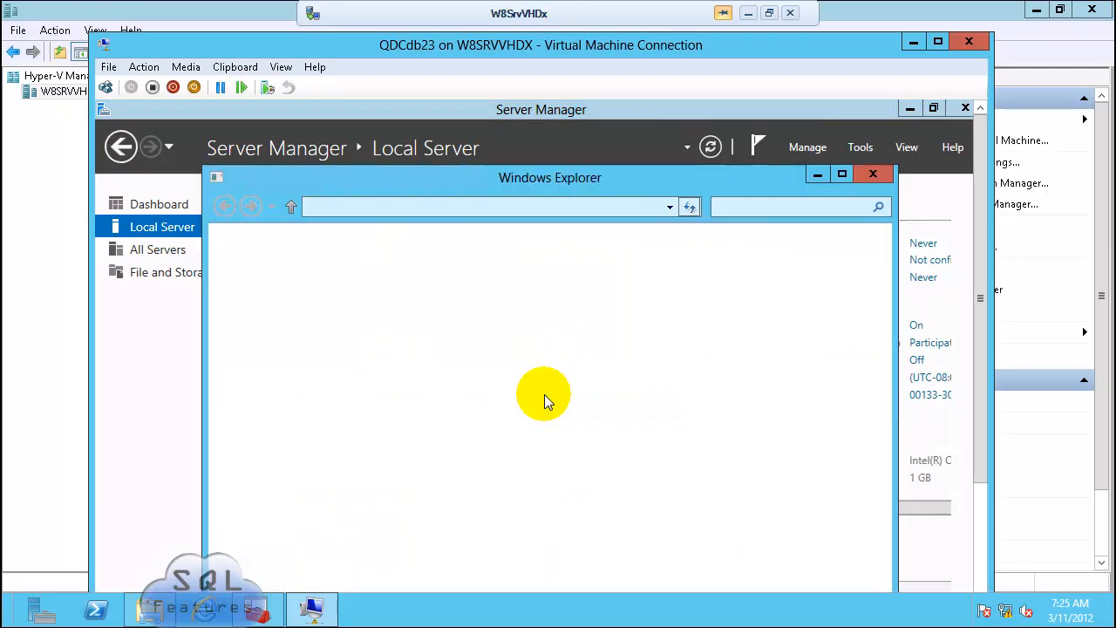
{"action": "left_click", "coordinate": [249, 273]}
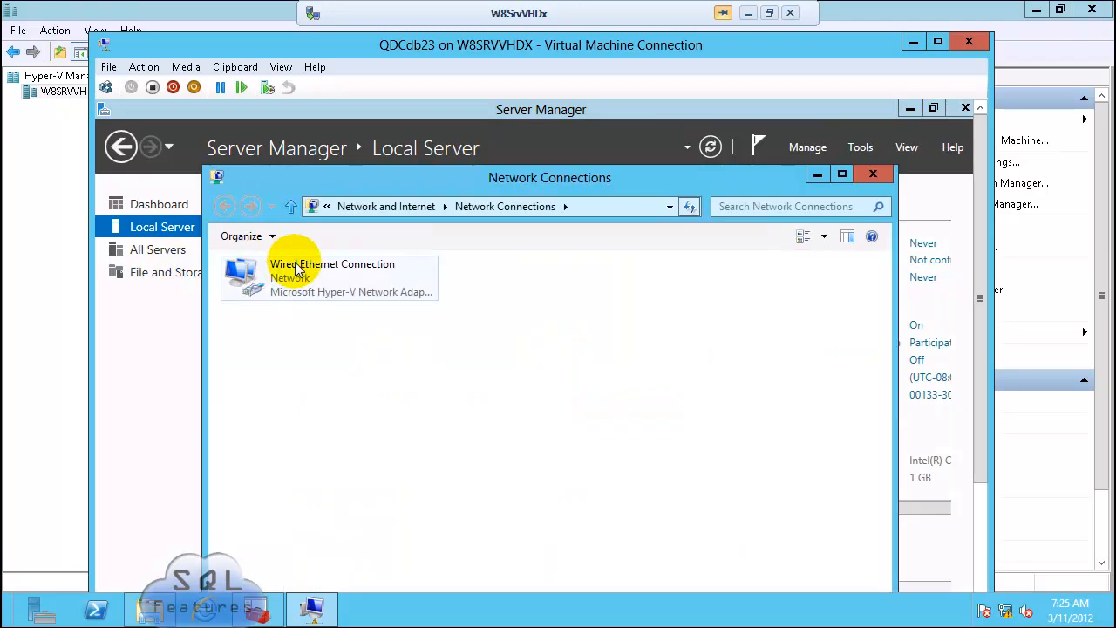
{"action": "right_click", "coordinate": [295, 262]}
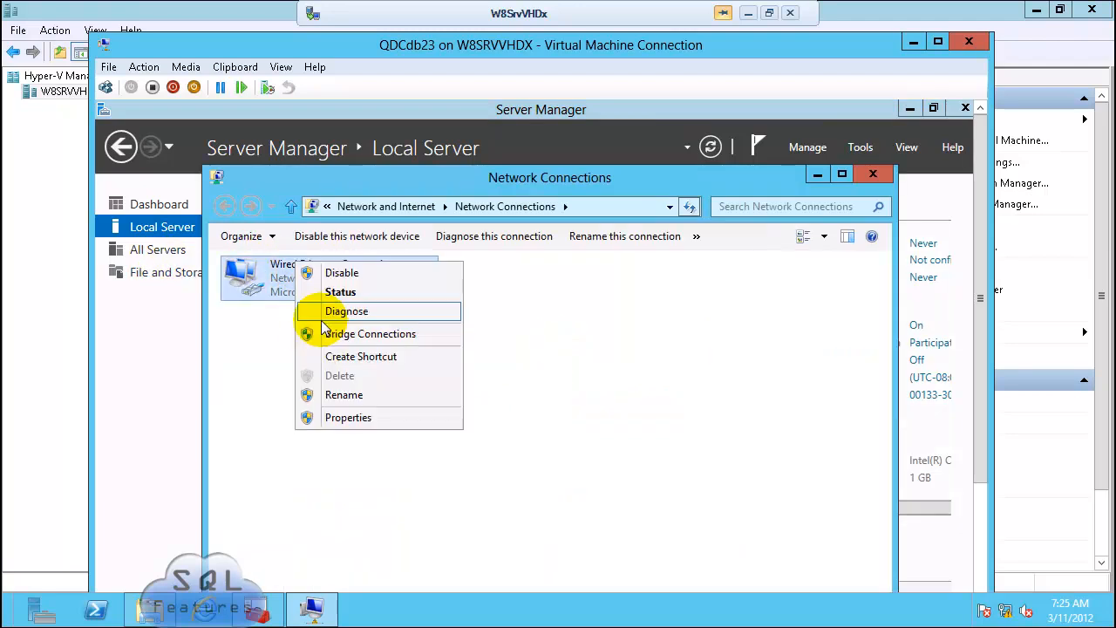
{"action": "left_click", "coordinate": [347, 418]}
{"action": "left_click", "coordinate": [260, 466]}
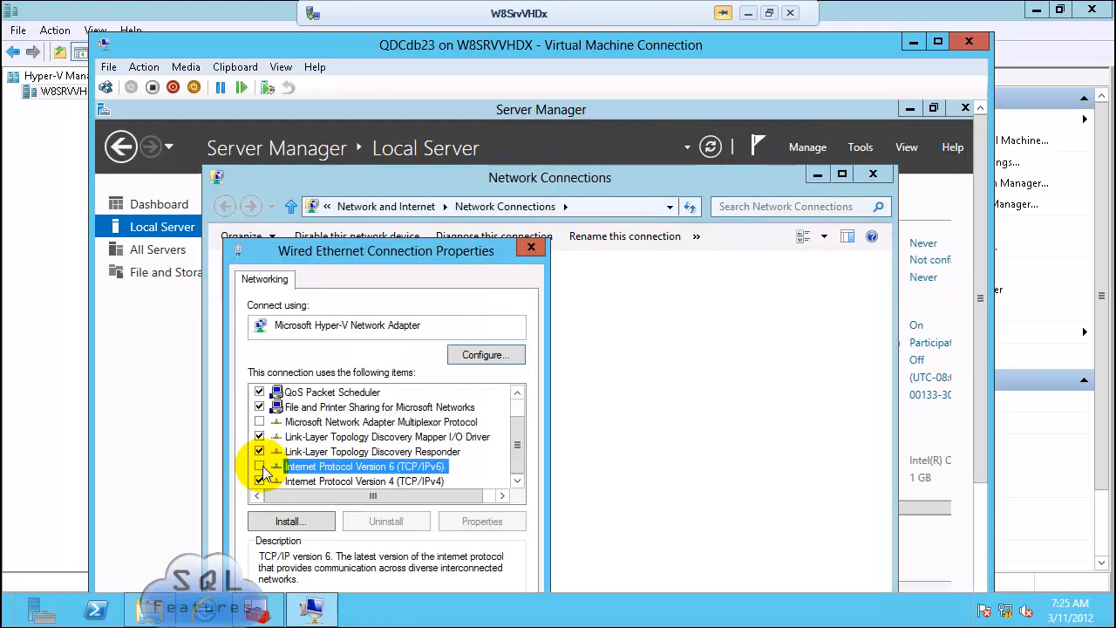
Step: Give the wired adapter static IPv4 10.0.0.30, gateway 10.0.0.1 and DNS 10.0.0.99
{"action": "left_click", "coordinate": [370, 483]}
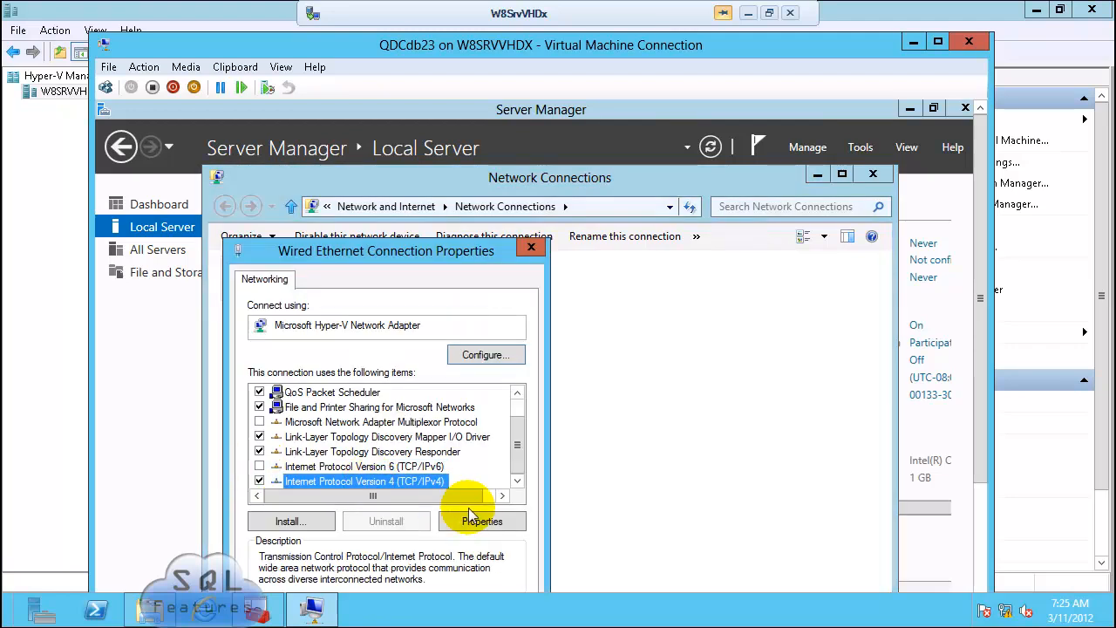
{"action": "left_click", "coordinate": [481, 521]}
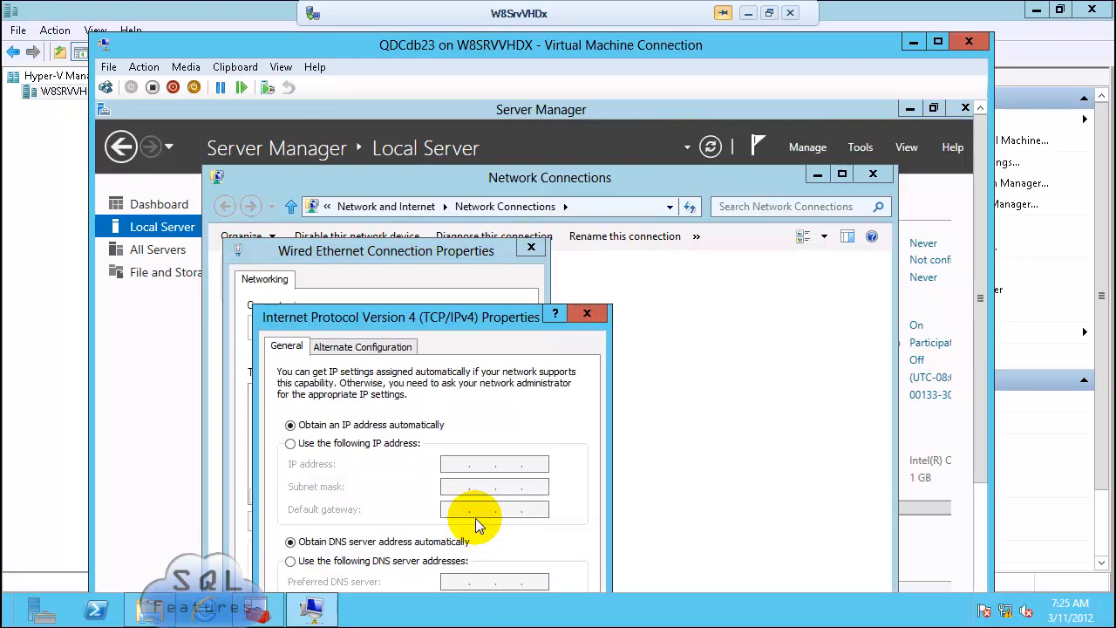
{"action": "left_click", "coordinate": [374, 443]}
{"action": "left_click", "coordinate": [468, 467]}
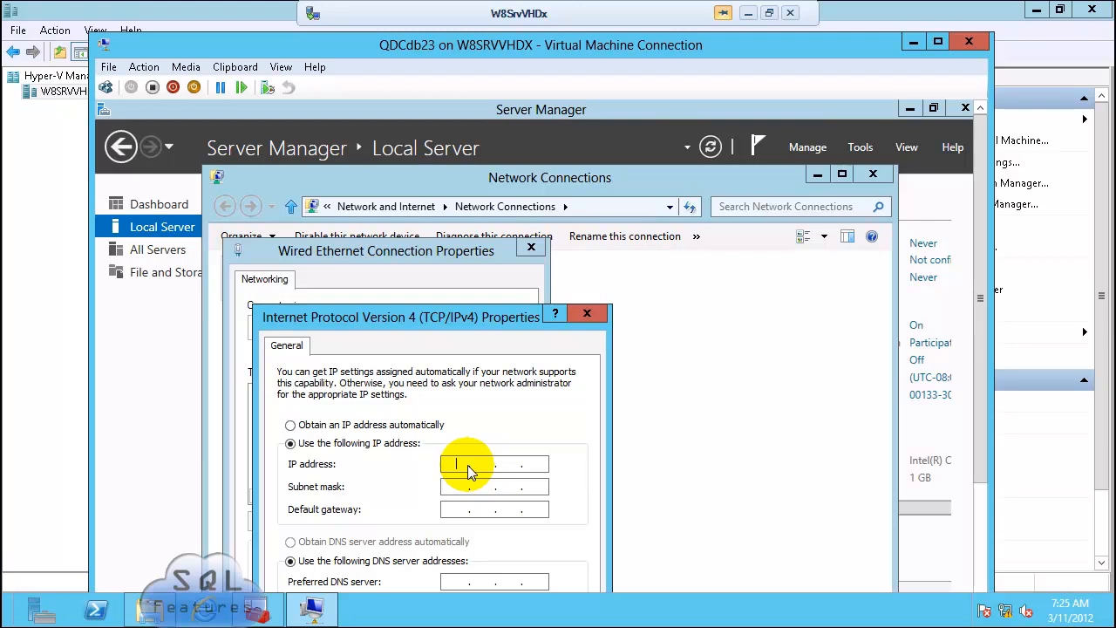
{"action": "type", "text": "10 . 0 . 0 ."}
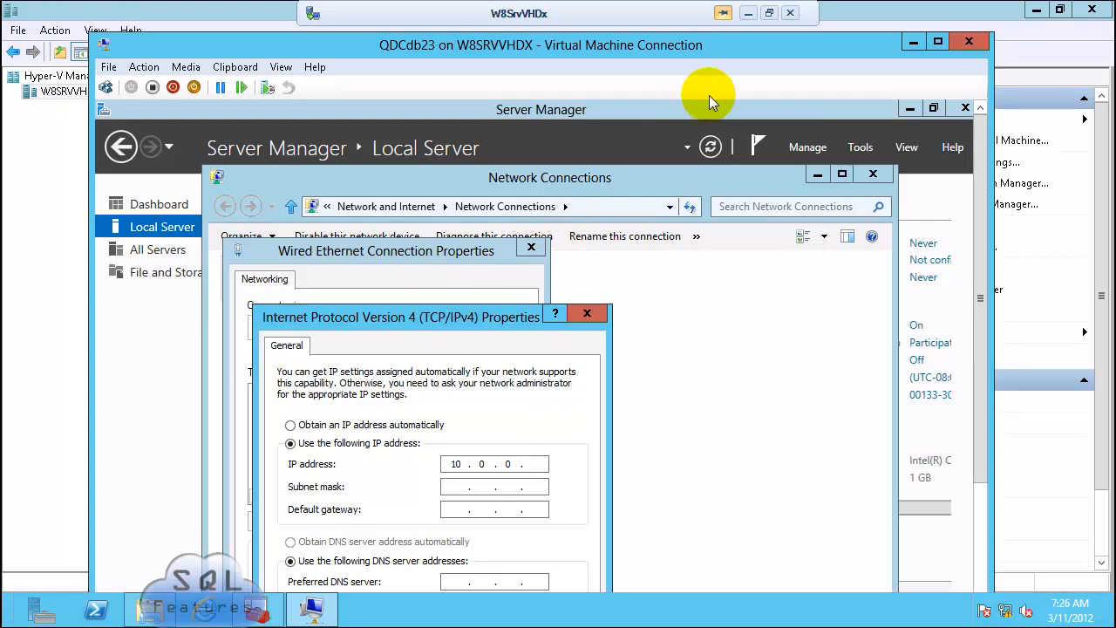
{"action": "key", "text": "alt+Tab"}
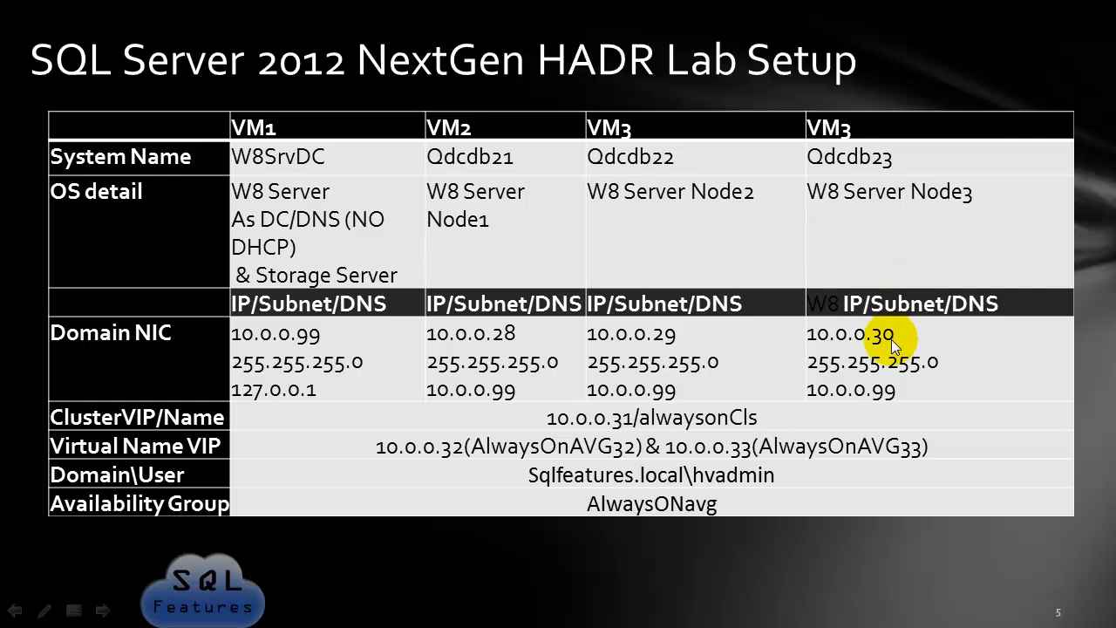
{"action": "key", "text": "alt+Tab"}
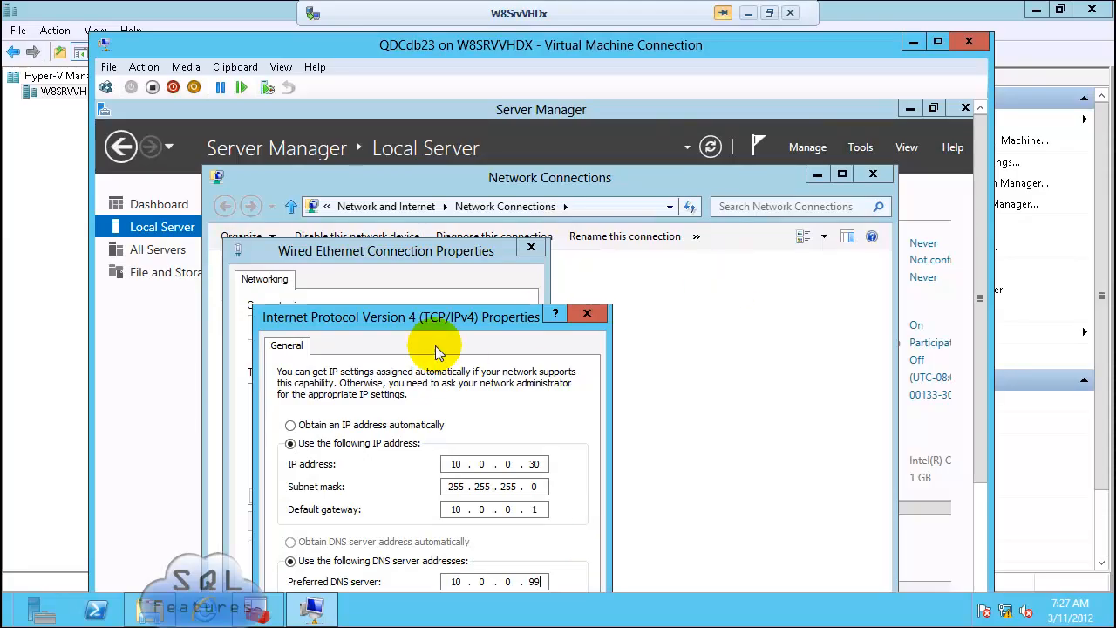
{"action": "left_click_drag", "start_coordinate": [439, 315], "coordinate": [602, 218]}
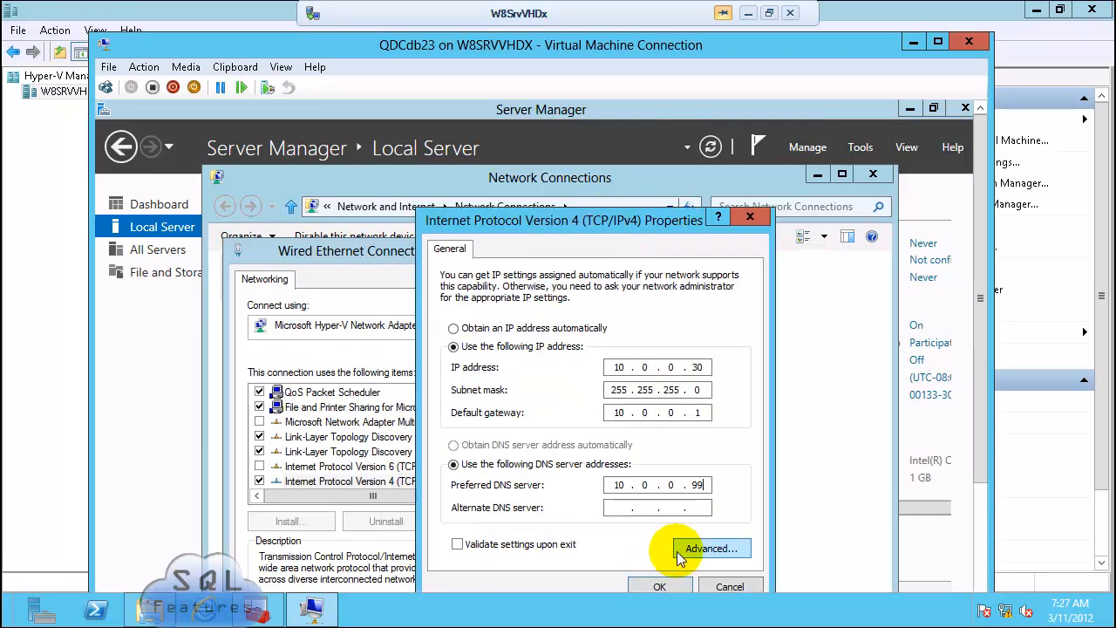
{"action": "left_click", "coordinate": [666, 586]}
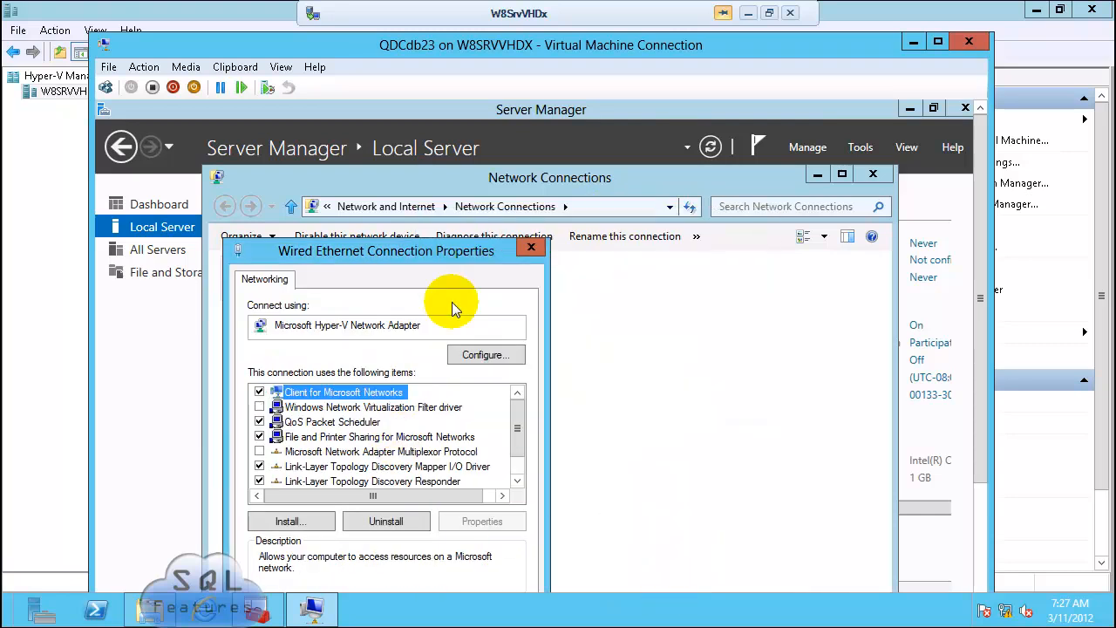
Step: Close the adapter windows and refresh the Local Server properties
{"action": "left_click", "coordinate": [531, 248]}
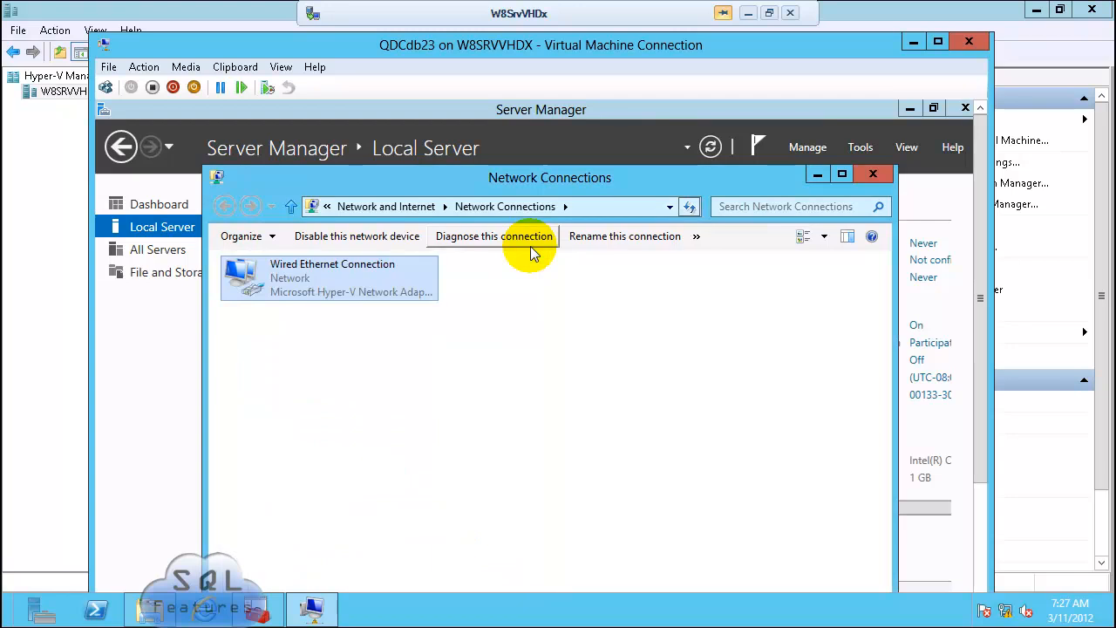
{"action": "left_click", "coordinate": [872, 174]}
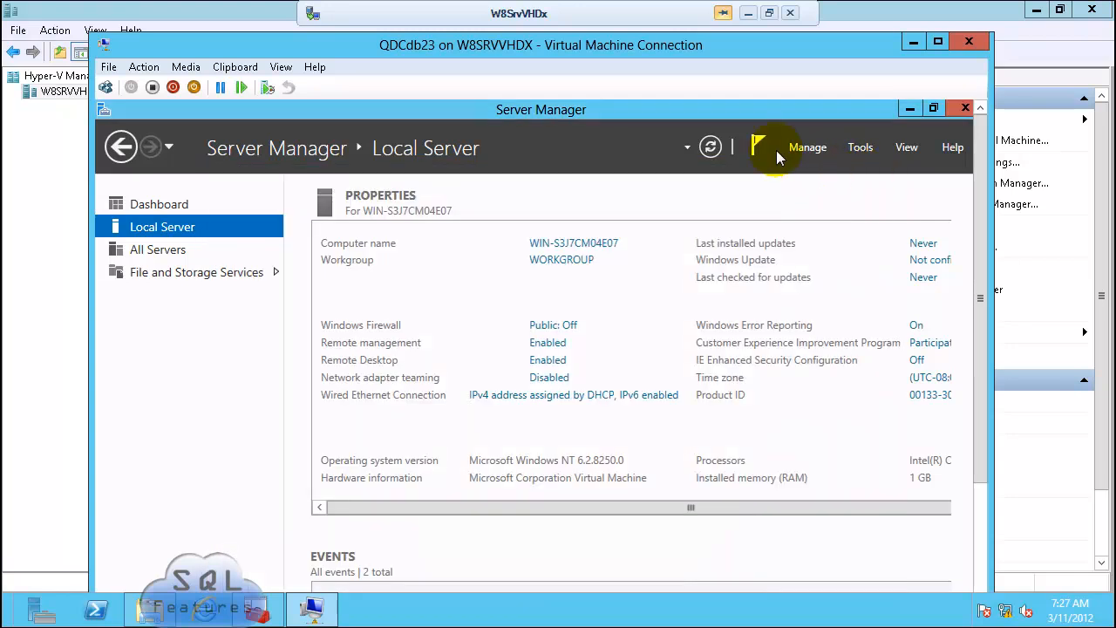
{"action": "left_click", "coordinate": [710, 146]}
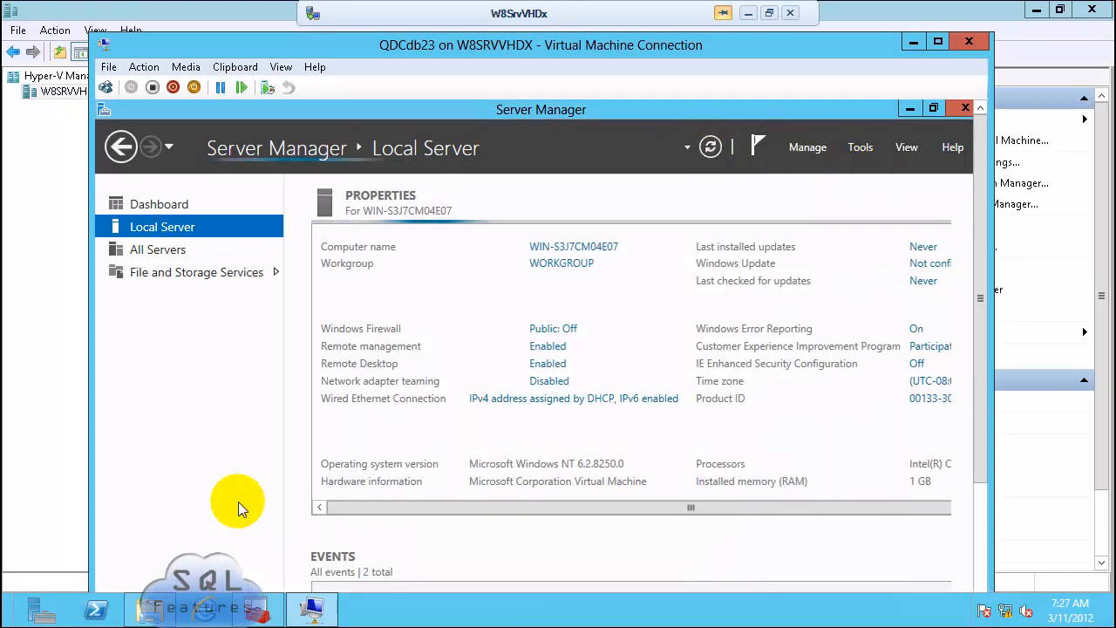
Step: Run nslookup 10.0.0.99 in PowerShell to confirm it resolves to w2k8r2sp1dc.sqlfeatures.local
{"action": "left_click", "coordinate": [196, 589]}
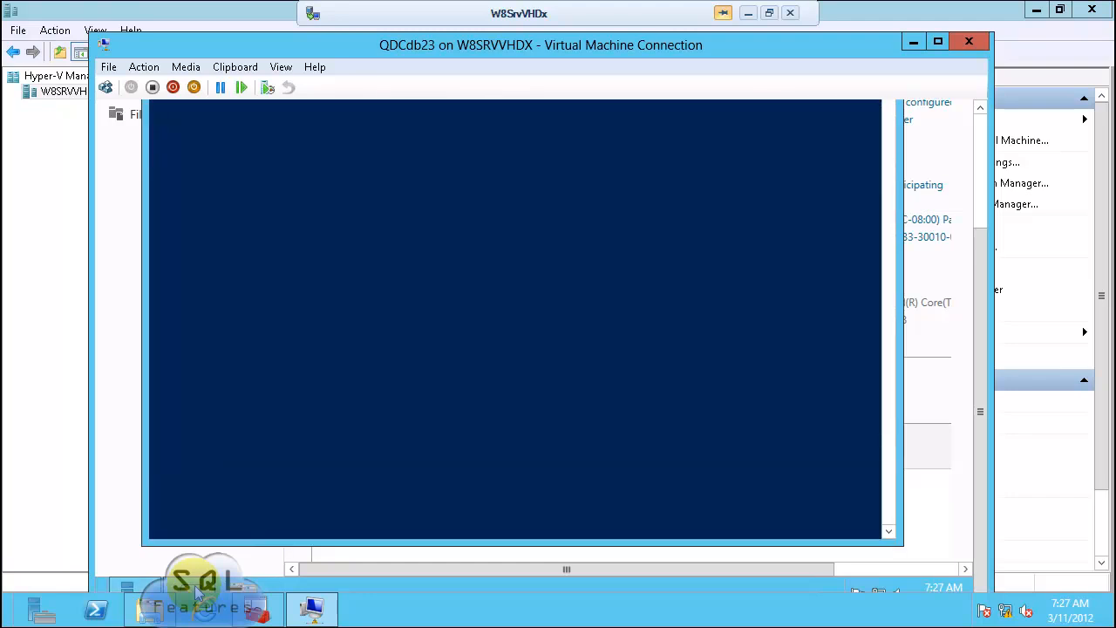
{"action": "left_click", "coordinate": [980, 106]}
{"action": "left_click", "coordinate": [980, 106]}
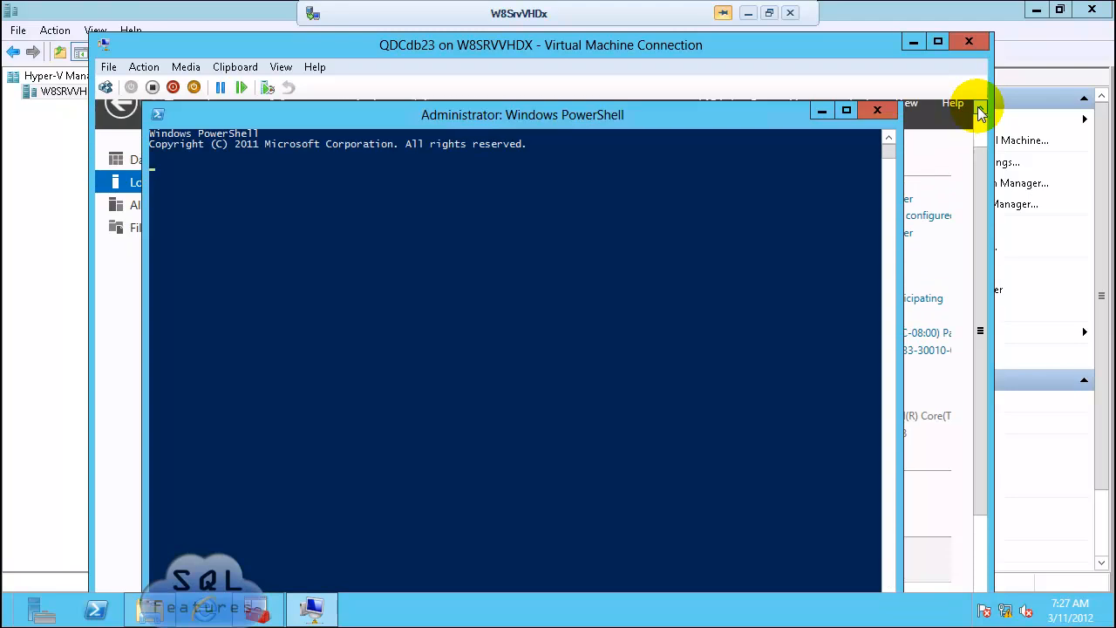
{"action": "type", "text": "nslookup 10.0.0.99"}
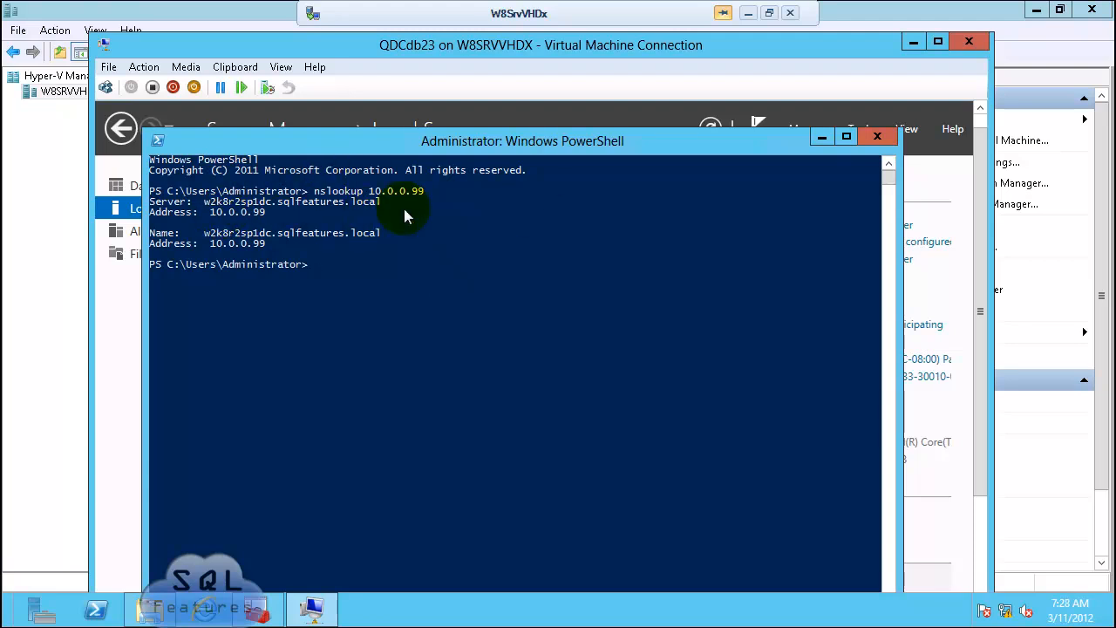
{"action": "left_click", "coordinate": [877, 136]}
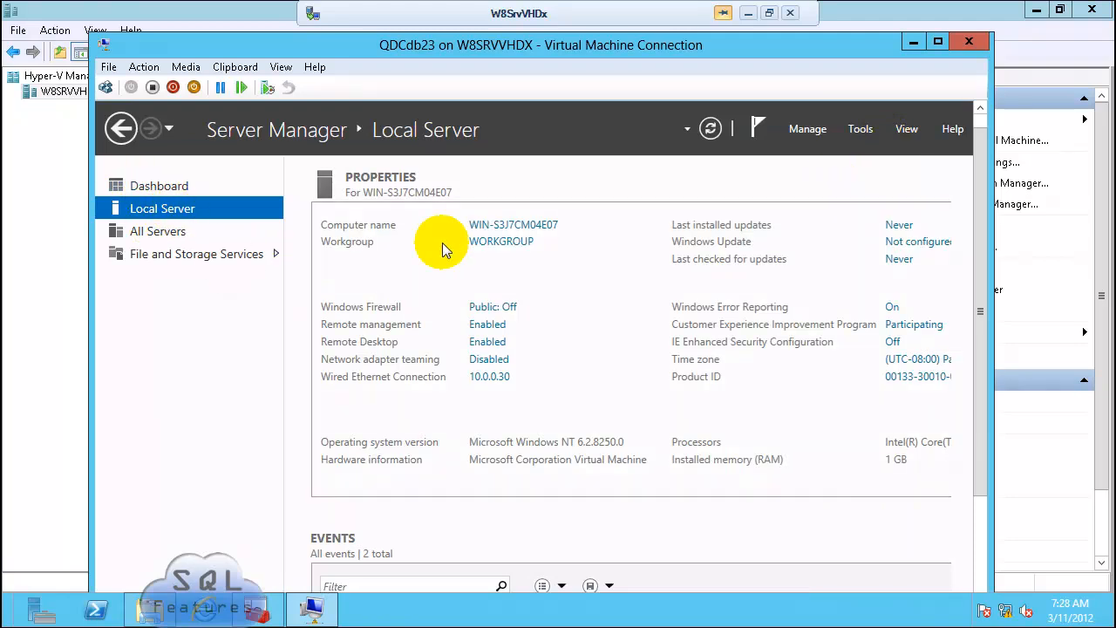
Step: Add a computer description, rename the computer QDCdb23, and set domain sqlfeatures.local
{"action": "left_click", "coordinate": [507, 224]}
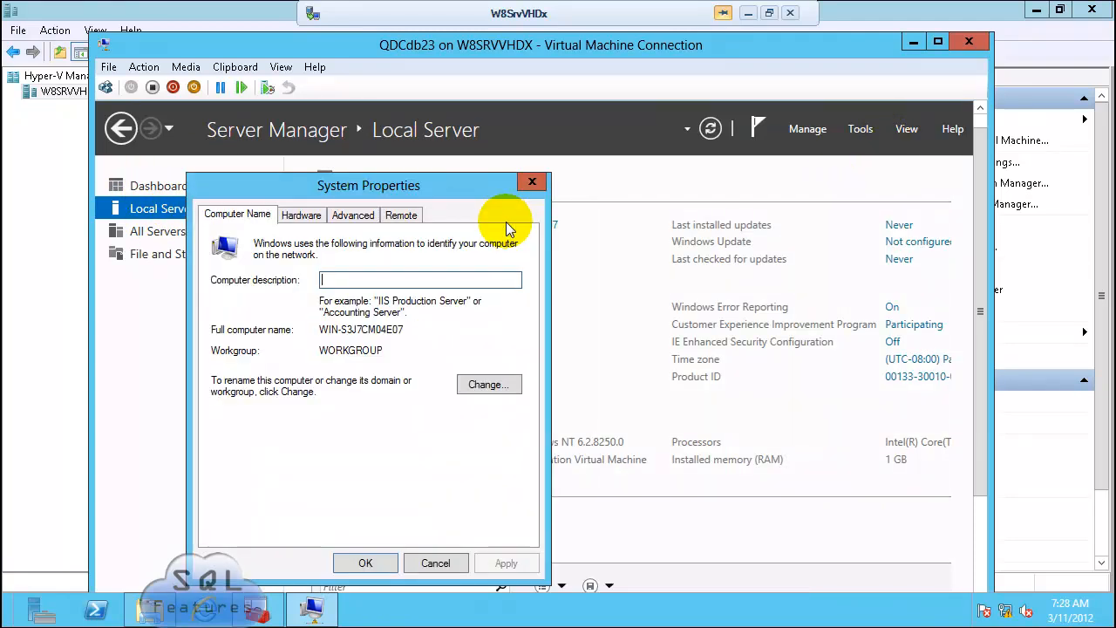
{"action": "type", "text": "QDCdb23"}
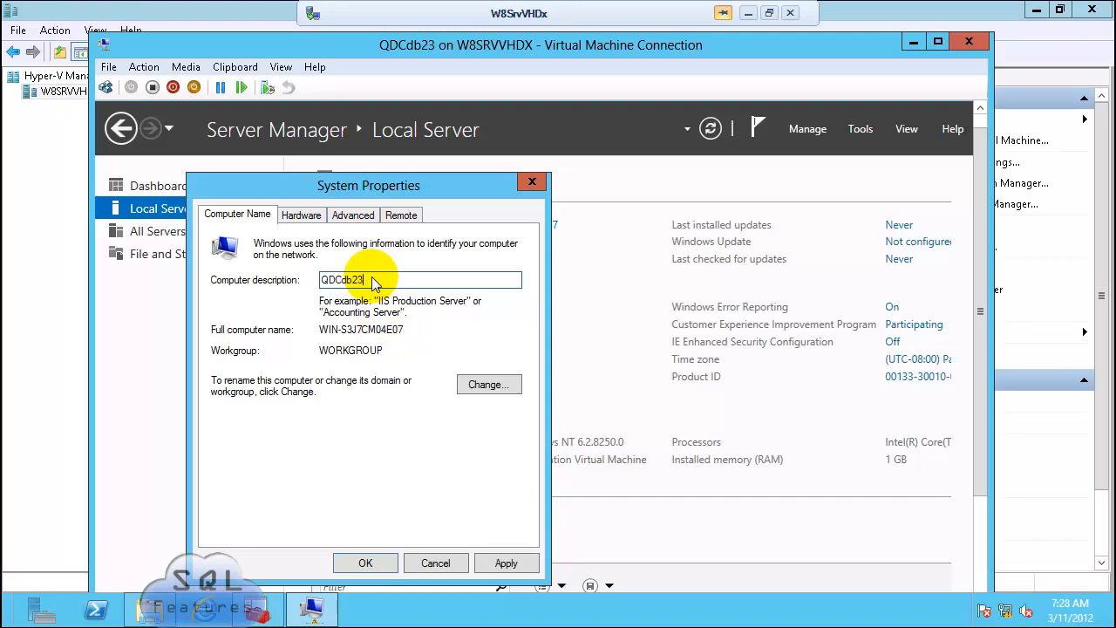
{"action": "left_click", "coordinate": [490, 384]}
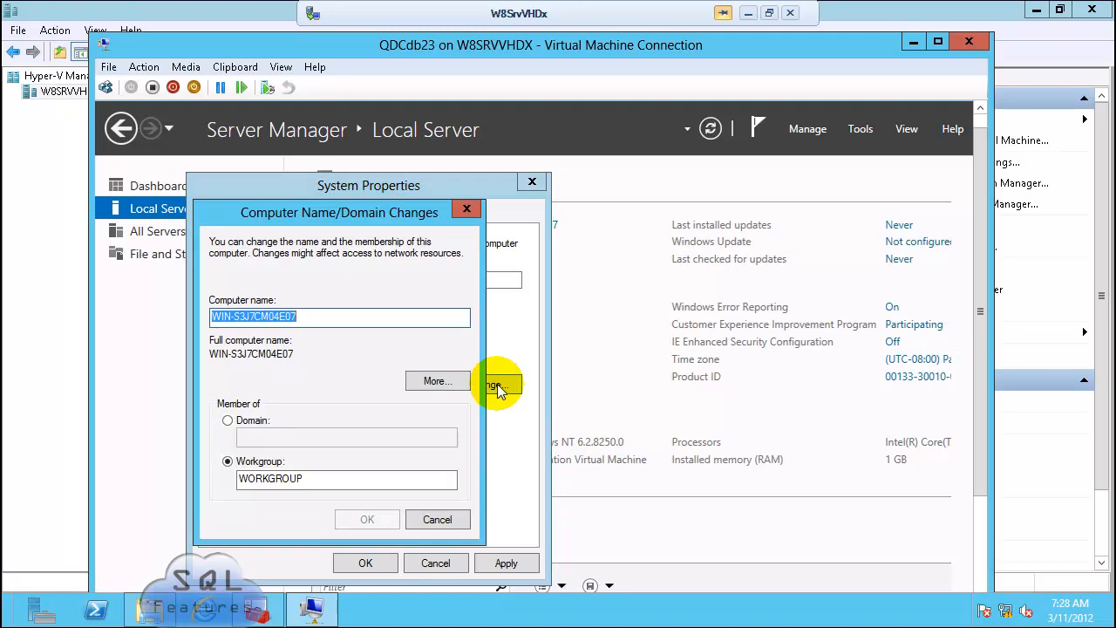
{"action": "type", "text": "QDCdb23"}
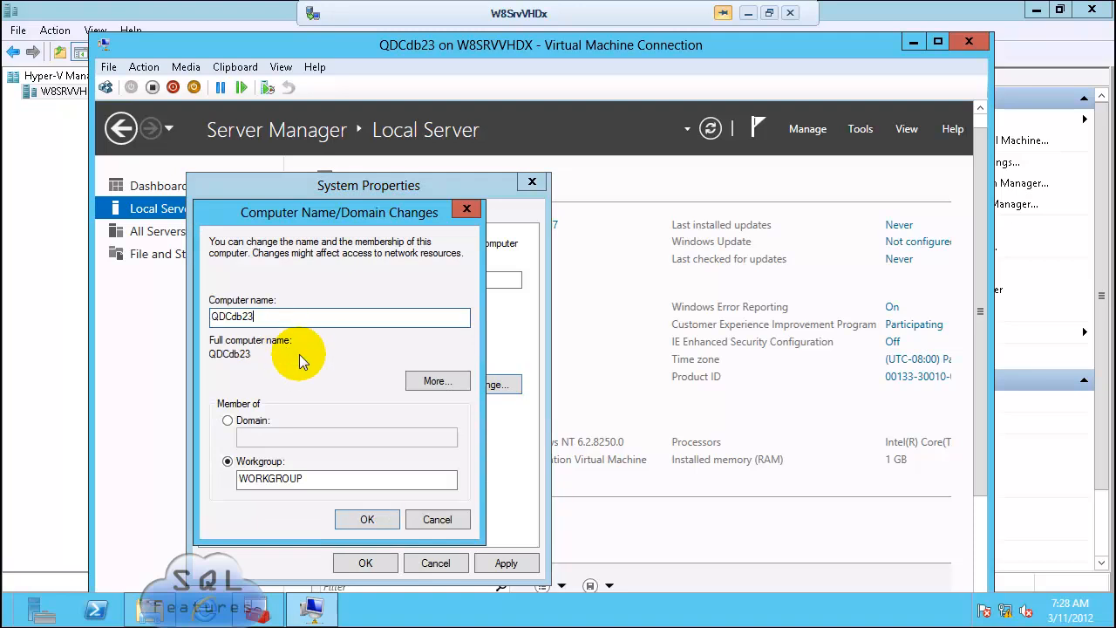
{"action": "left_click", "coordinate": [228, 421]}
{"action": "left_click", "coordinate": [294, 437]}
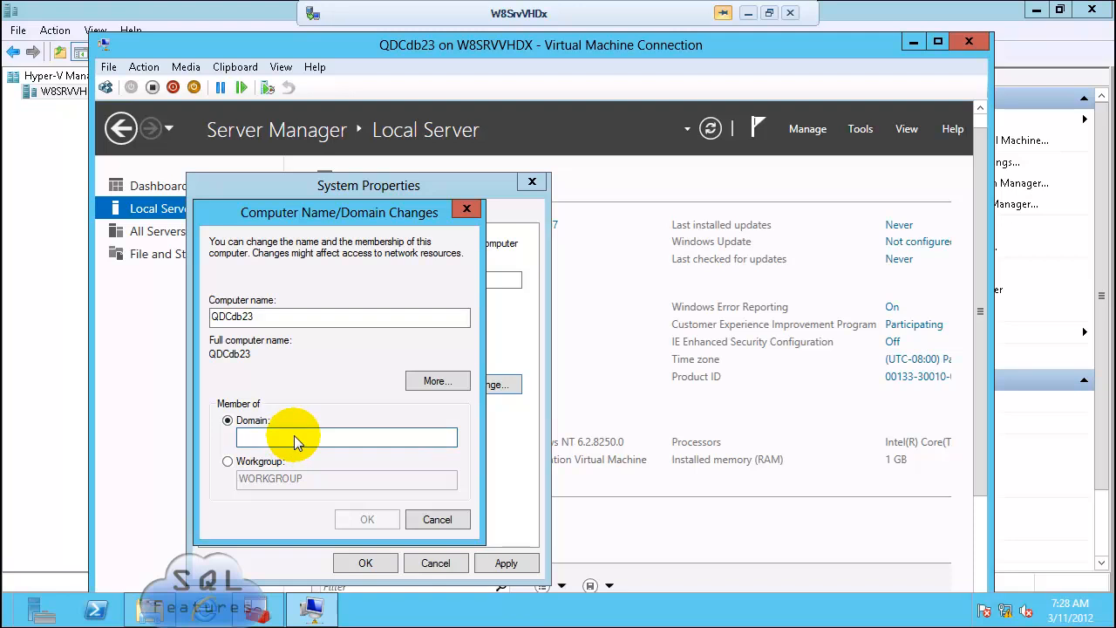
{"action": "type", "text": "sqlfeatures.local"}
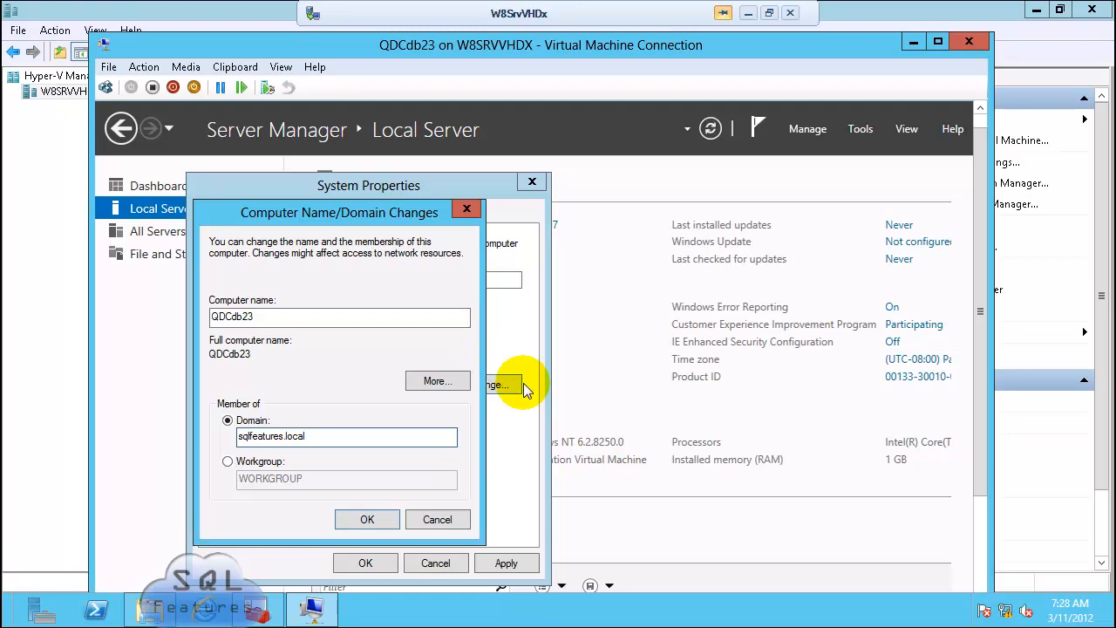
{"action": "key", "text": "Return"}
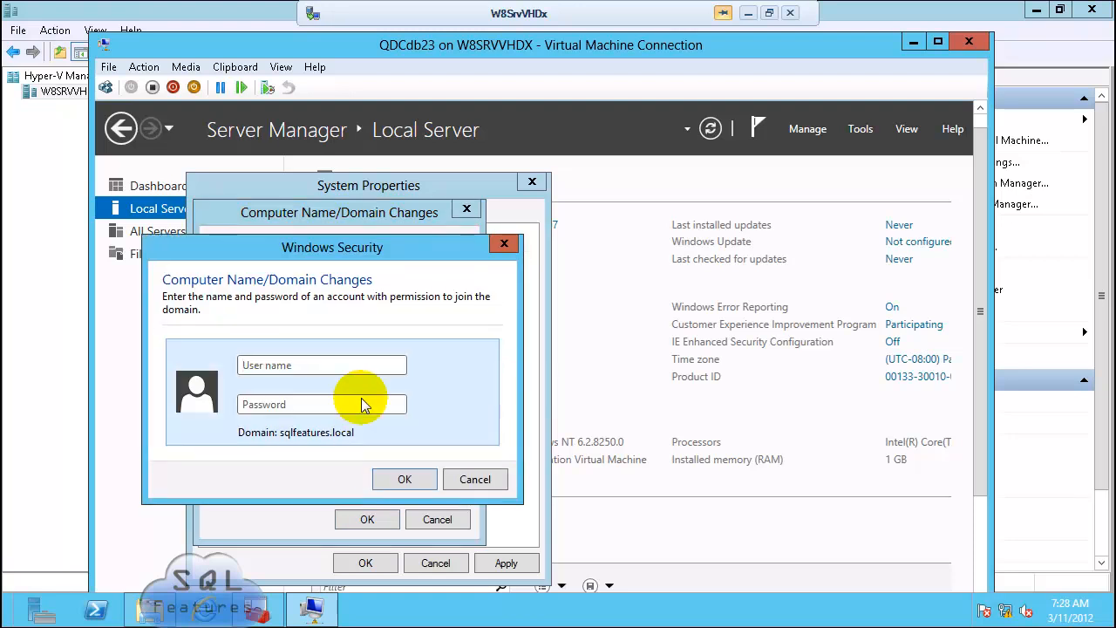
Step: Enter the domain admin credentials, then dismiss the welcome and restart-required notices
{"action": "type", "text": "hvadmin"}
{"action": "key", "text": "Tab"}
{"action": "type", "text": "*******"}
{"action": "key", "text": "BackSpace"}
{"action": "key", "text": "BackSpace"}
{"action": "key", "text": "BackSpace"}
{"action": "key", "text": "BackSpace"}
{"action": "key", "text": "BackSpace"}
{"action": "key", "text": "BackSpace"}
{"action": "key", "text": "BackSpace"}
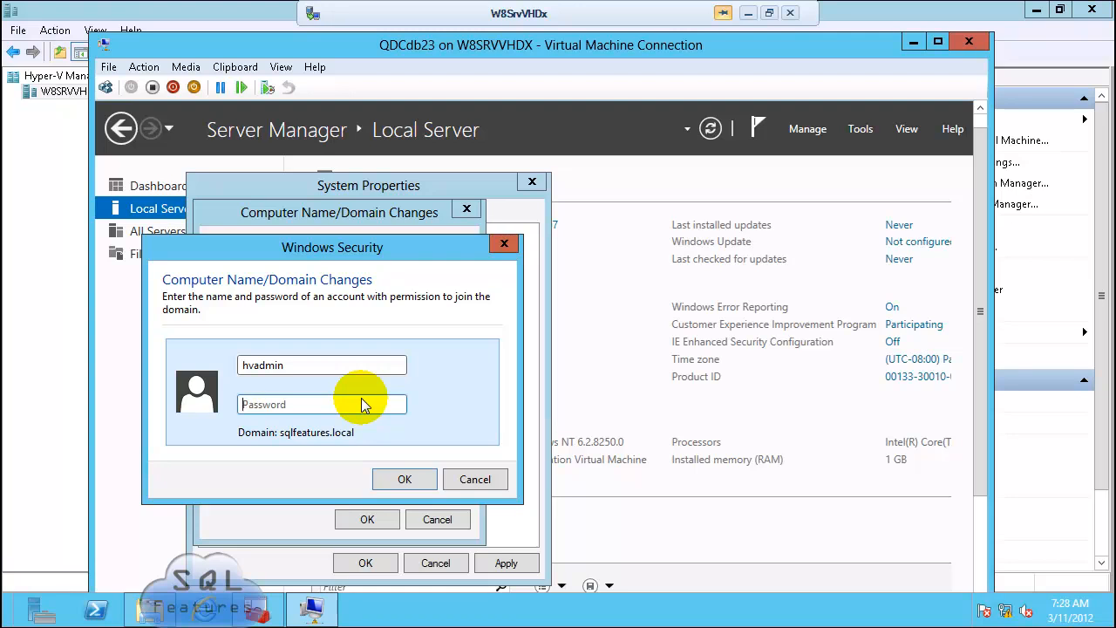
{"action": "type", "text": "********"}
{"action": "key", "text": "Return"}
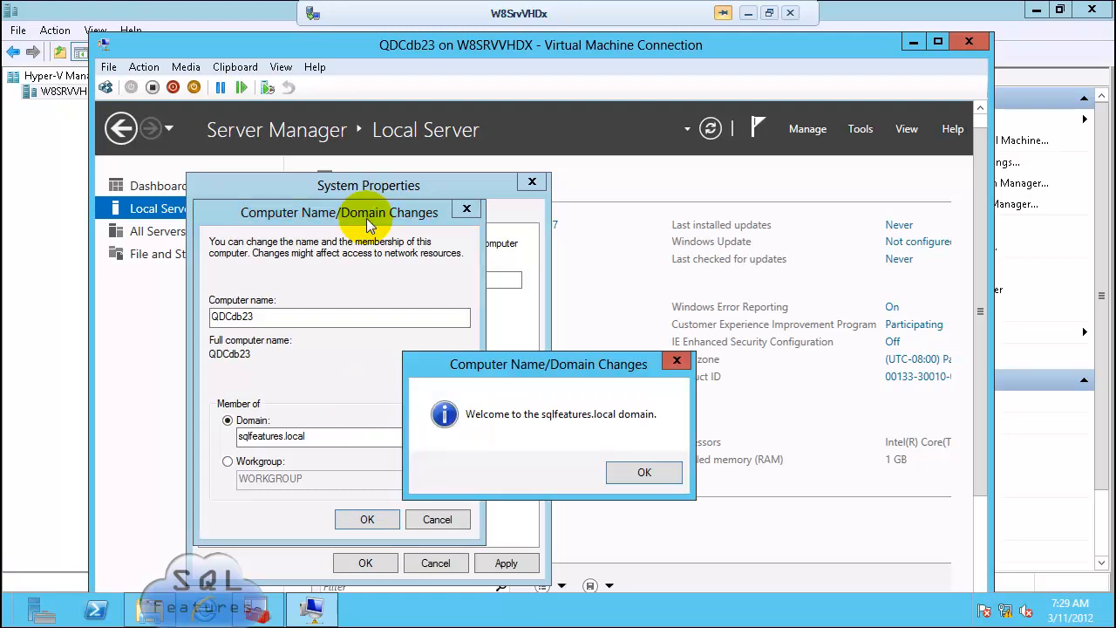
{"action": "key", "text": "Return"}
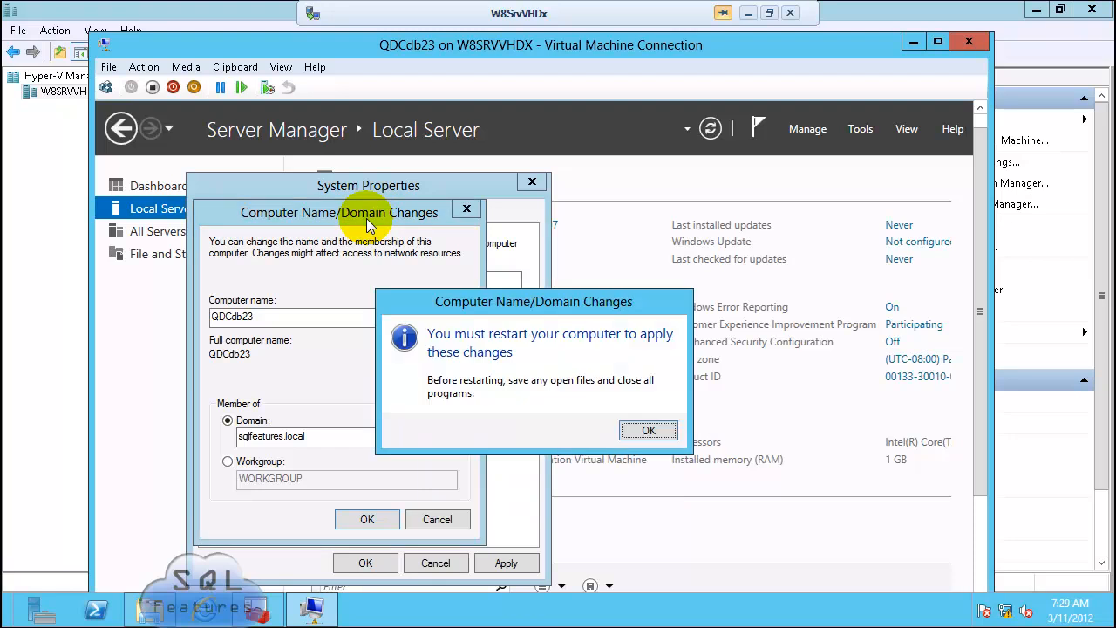
{"action": "left_click", "coordinate": [650, 431]}
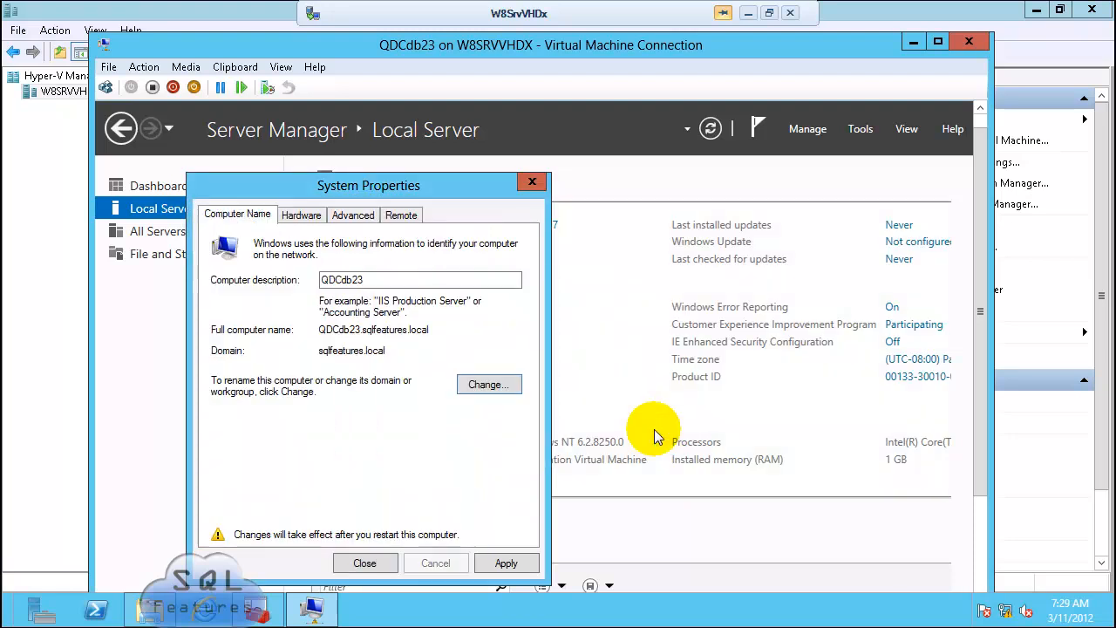
{"action": "left_click", "coordinate": [363, 563]}
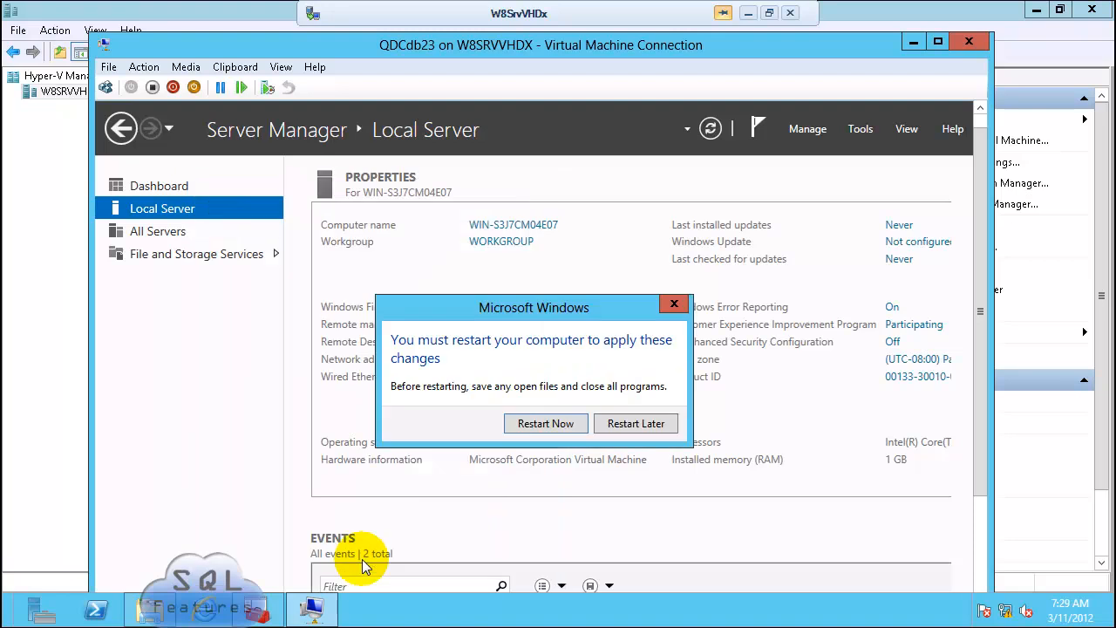
Step: Restart the VM, then turn off Windows Firewall for all network types
{"action": "left_click", "coordinate": [546, 424]}
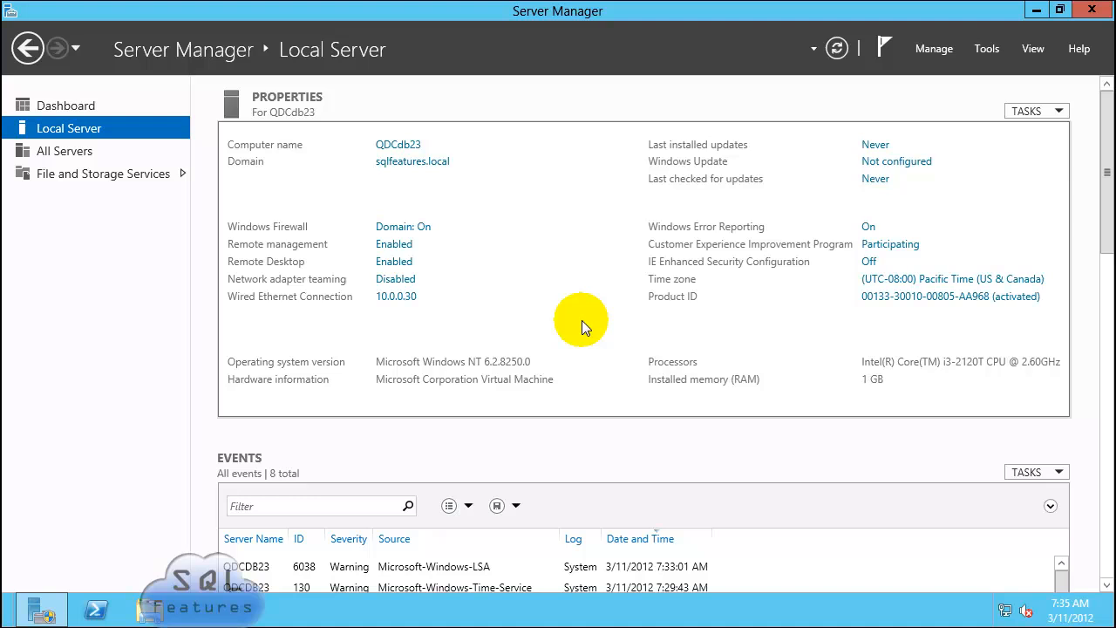
{"action": "left_click", "coordinate": [404, 224]}
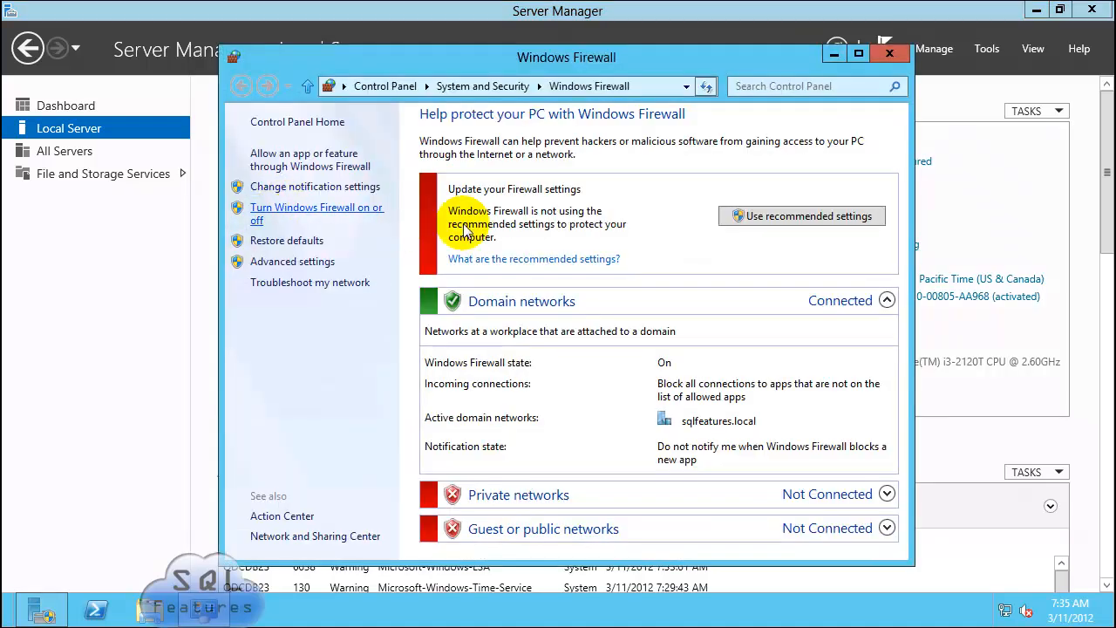
{"action": "left_click", "coordinate": [365, 248]}
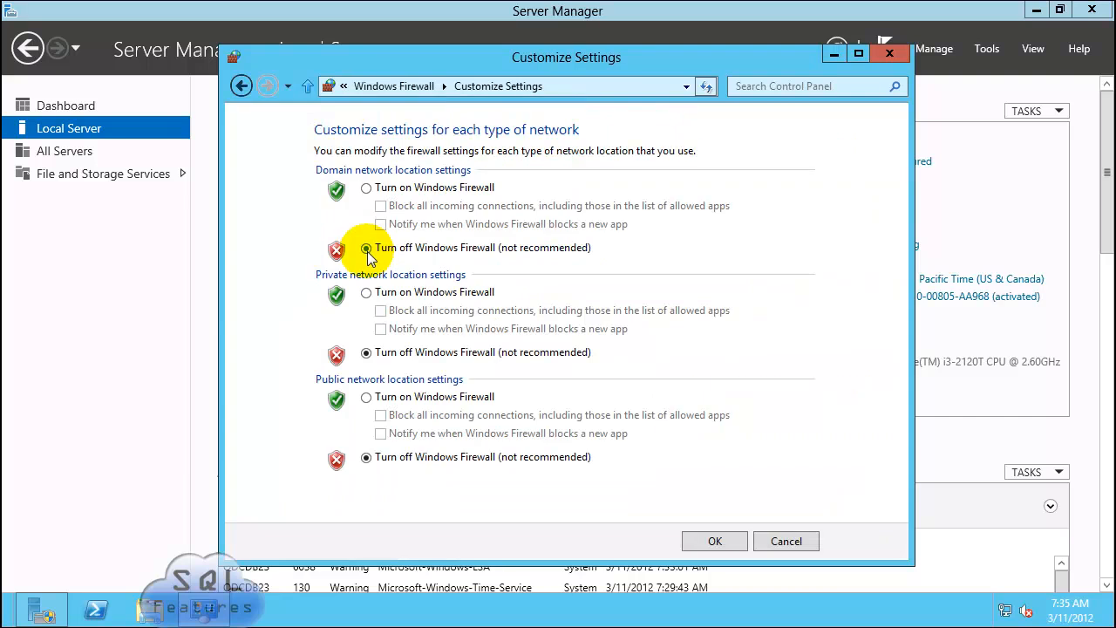
{"action": "left_click", "coordinate": [714, 540]}
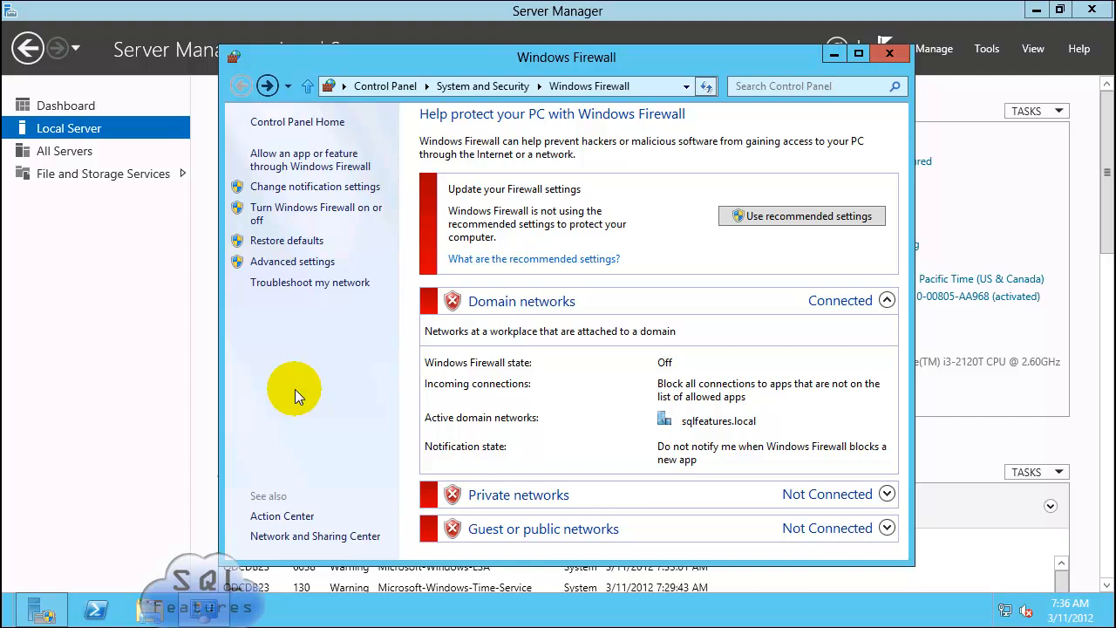
{"action": "left_click", "coordinate": [889, 54]}
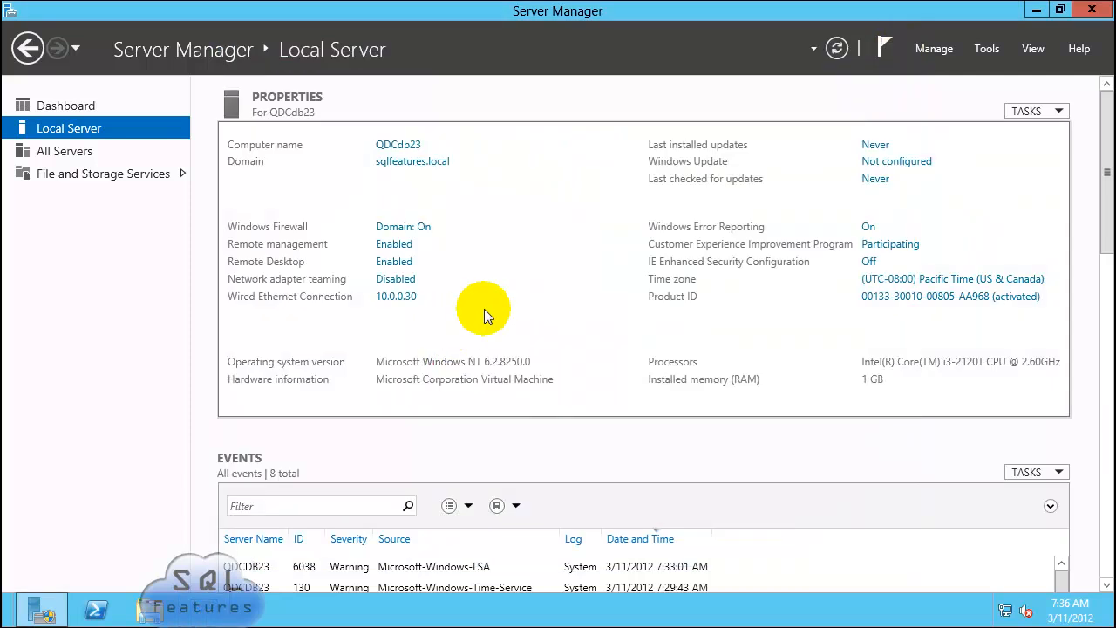
{"action": "left_click", "coordinate": [837, 49]}
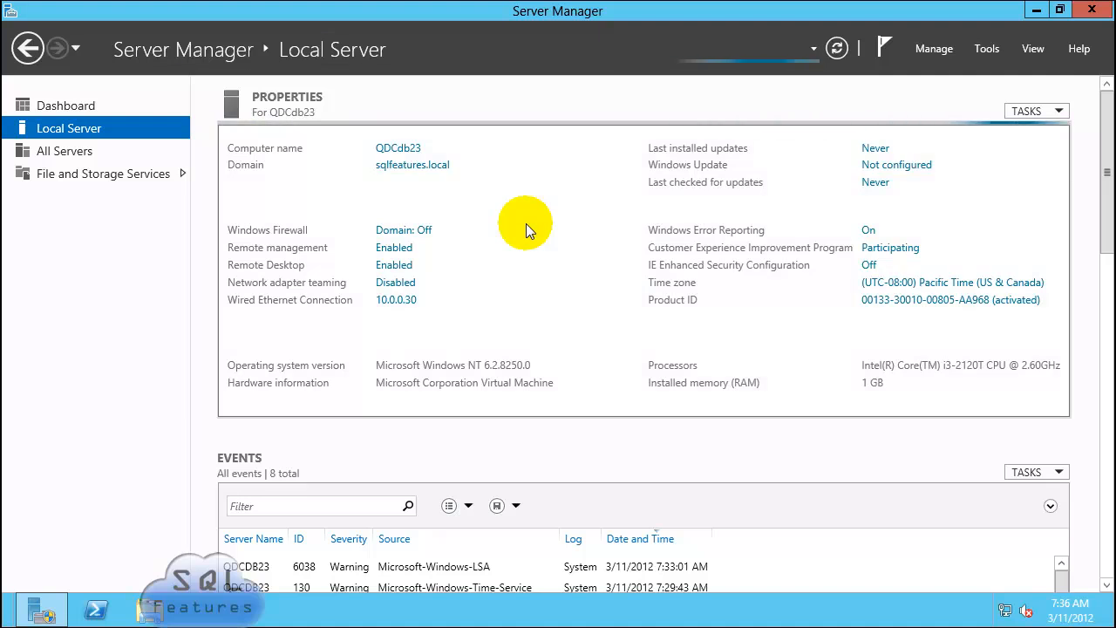